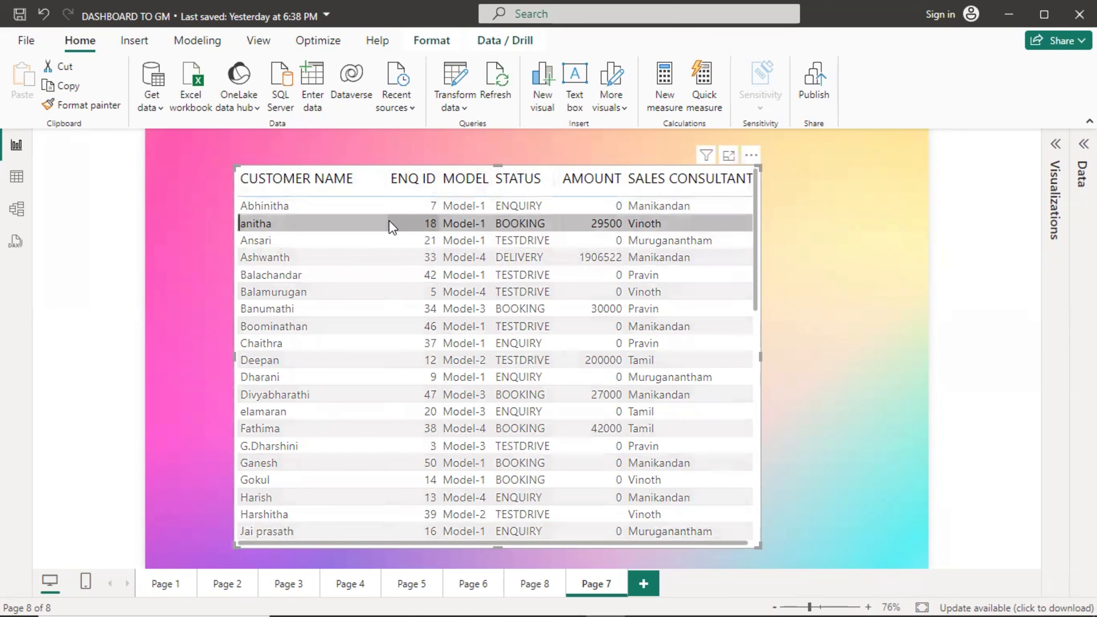
Step: Move the customer table to the page's right side and insert a matrix visual sized to fit the freed space beside it
{"action": "left_click_drag", "start_coordinate": [389, 220], "coordinate": [552, 197]}
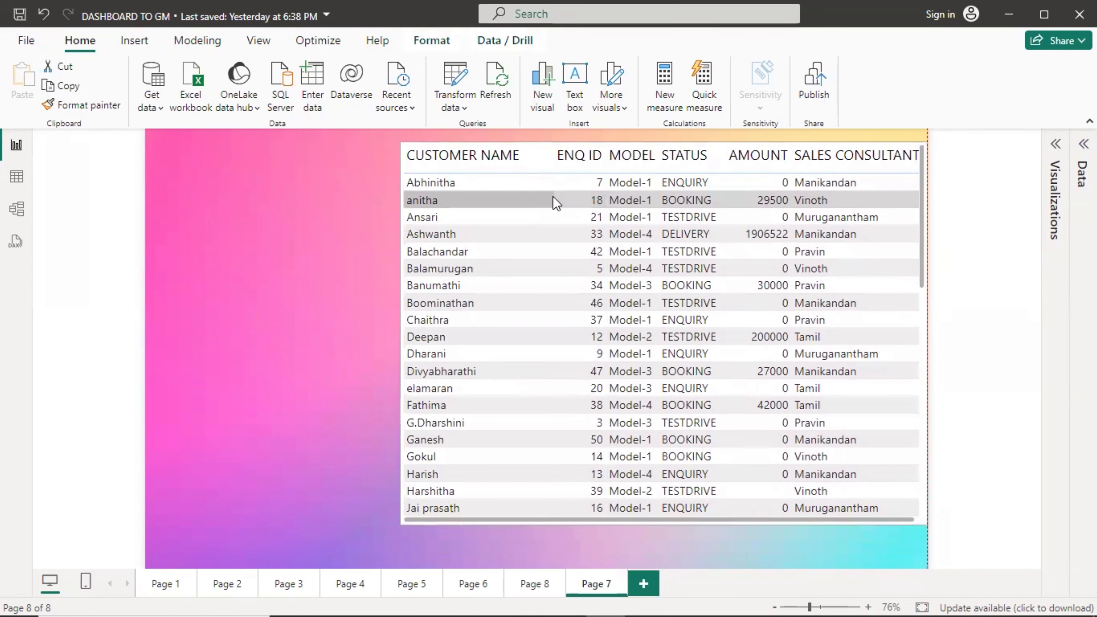
{"action": "left_click", "coordinate": [225, 332]}
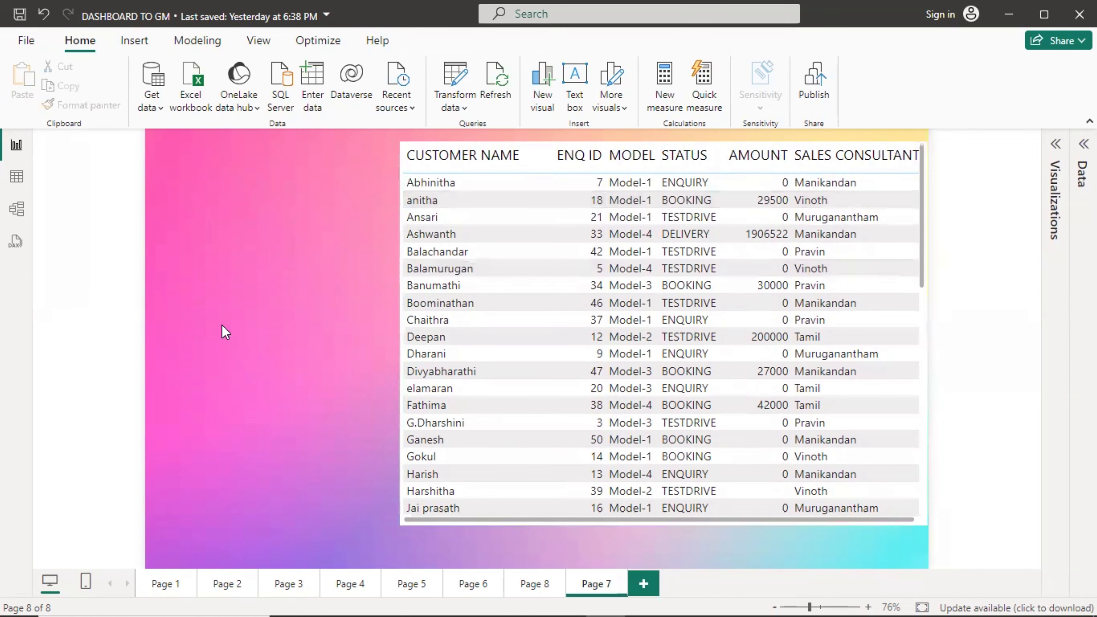
{"action": "left_click", "coordinate": [1056, 145]}
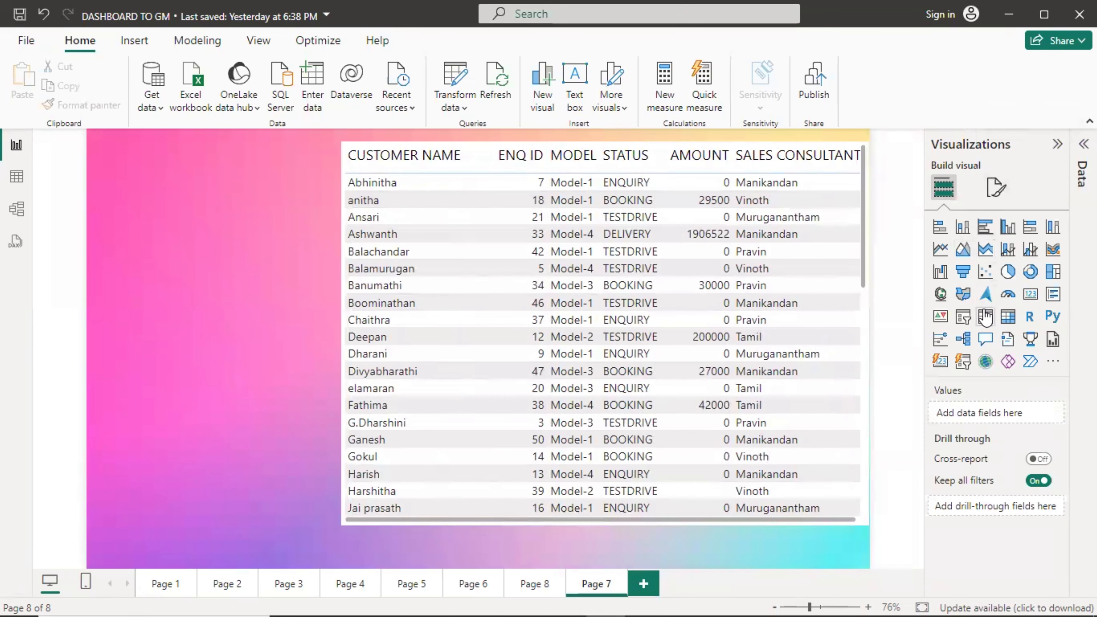
{"action": "left_click", "coordinate": [1008, 318]}
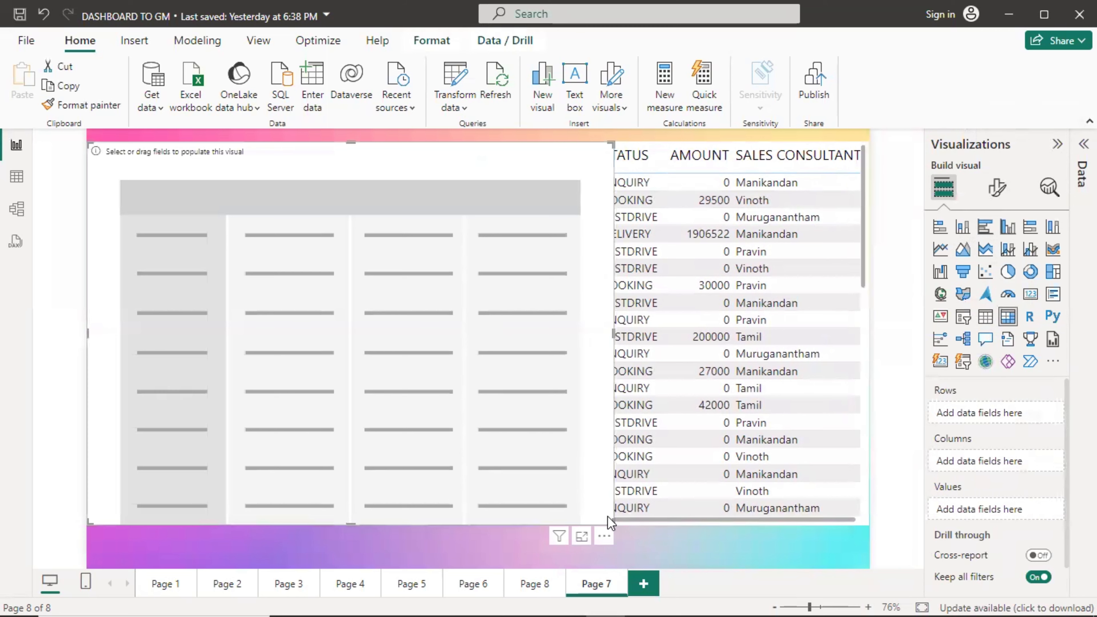
{"action": "left_click_drag", "start_coordinate": [496, 460], "coordinate": [335, 380]}
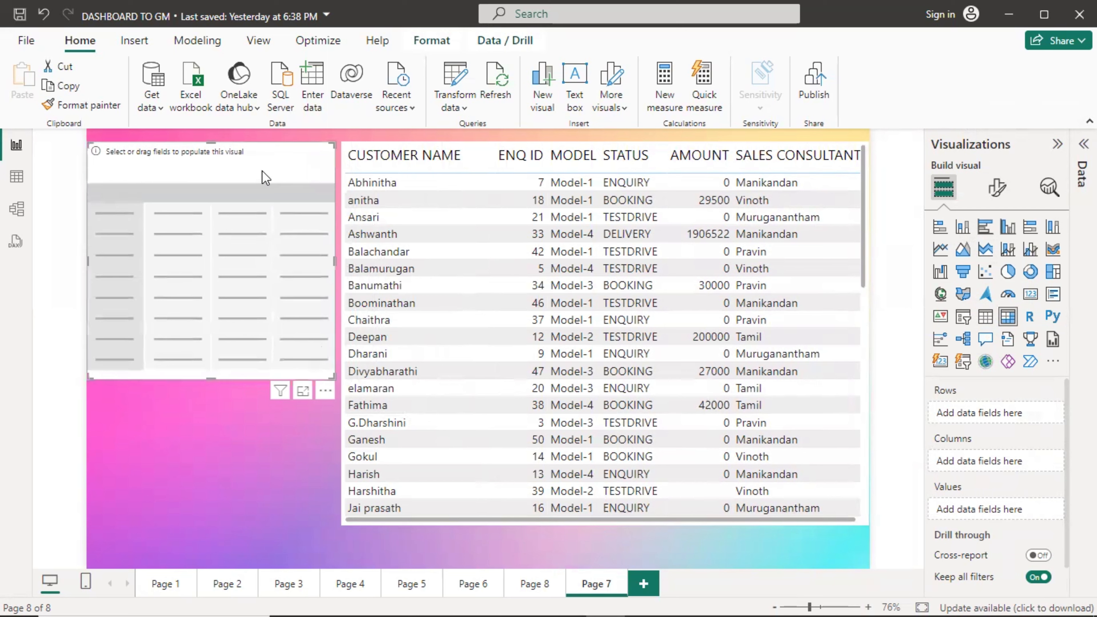
{"action": "mouse_move", "coordinate": [263, 170]}
{"action": "left_mouse_down"}
{"action": "mouse_move", "coordinate": [272, 176]}
{"action": "mouse_move", "coordinate": [262, 169]}
{"action": "left_mouse_up"}
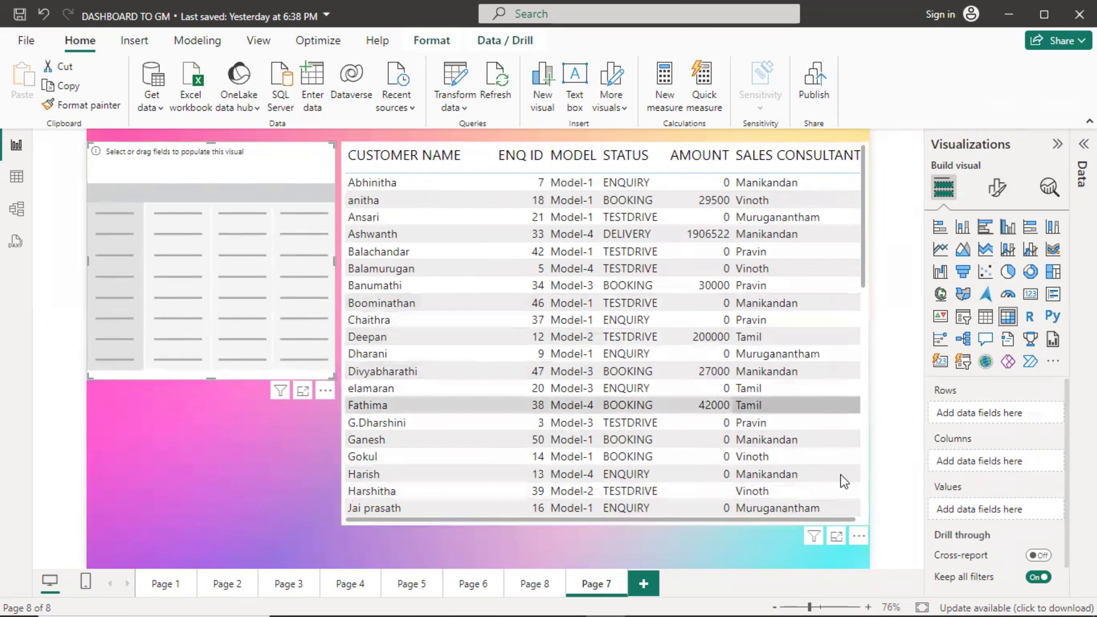
Step: Sort the customer table by STATUS in ascending order
{"action": "left_click", "coordinate": [656, 157]}
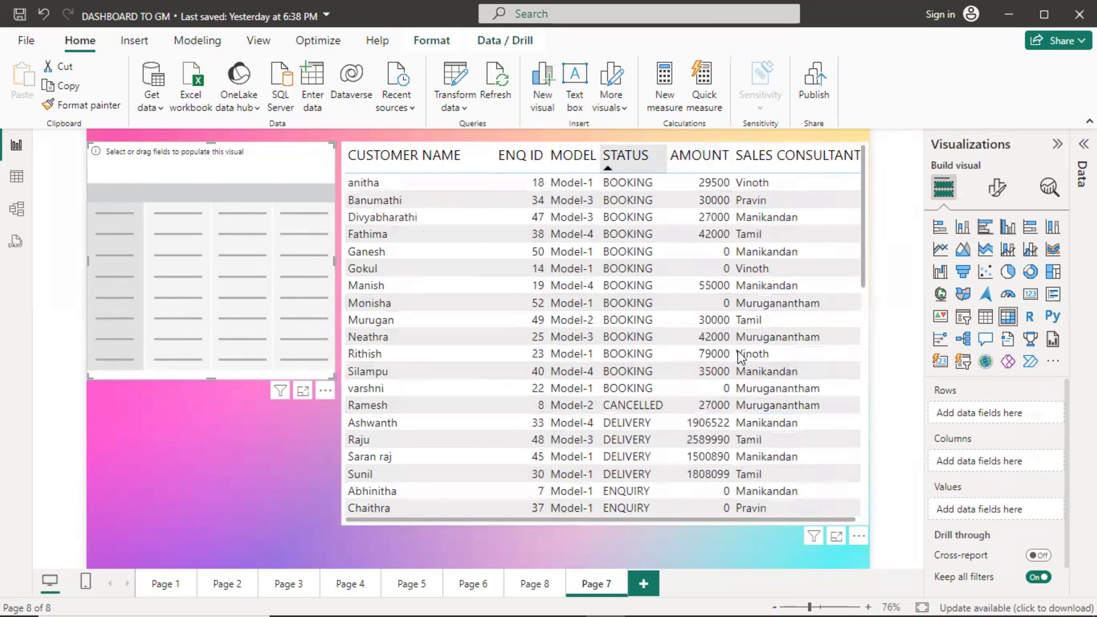
{"action": "left_click", "coordinate": [637, 160]}
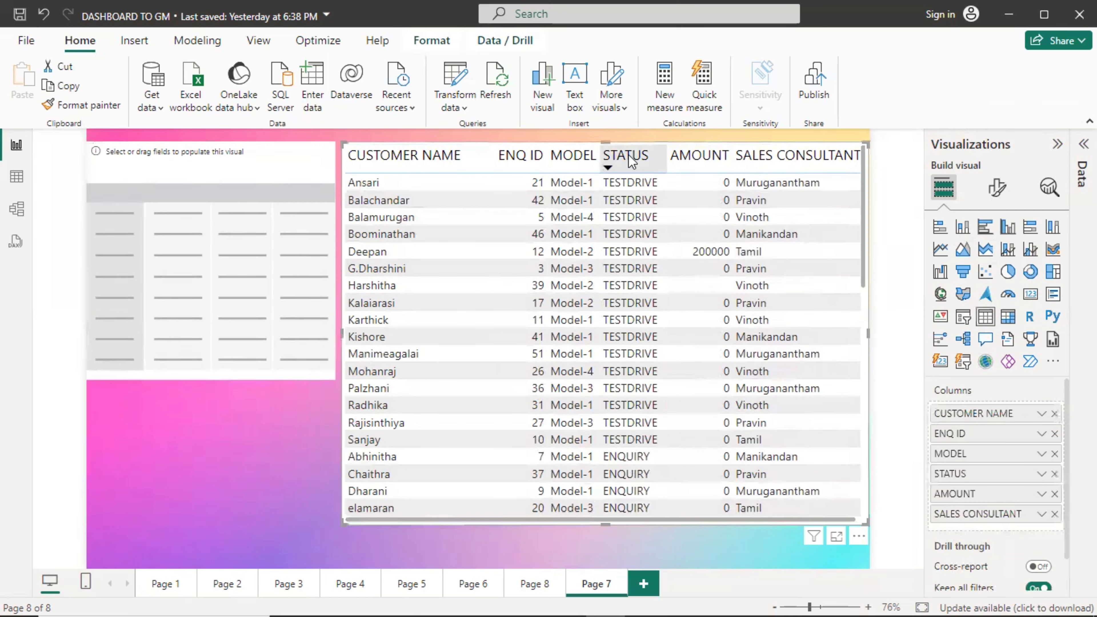
{"action": "right_click", "coordinate": [631, 161]}
{"action": "left_click", "coordinate": [622, 153]}
{"action": "left_click", "coordinate": [625, 134]}
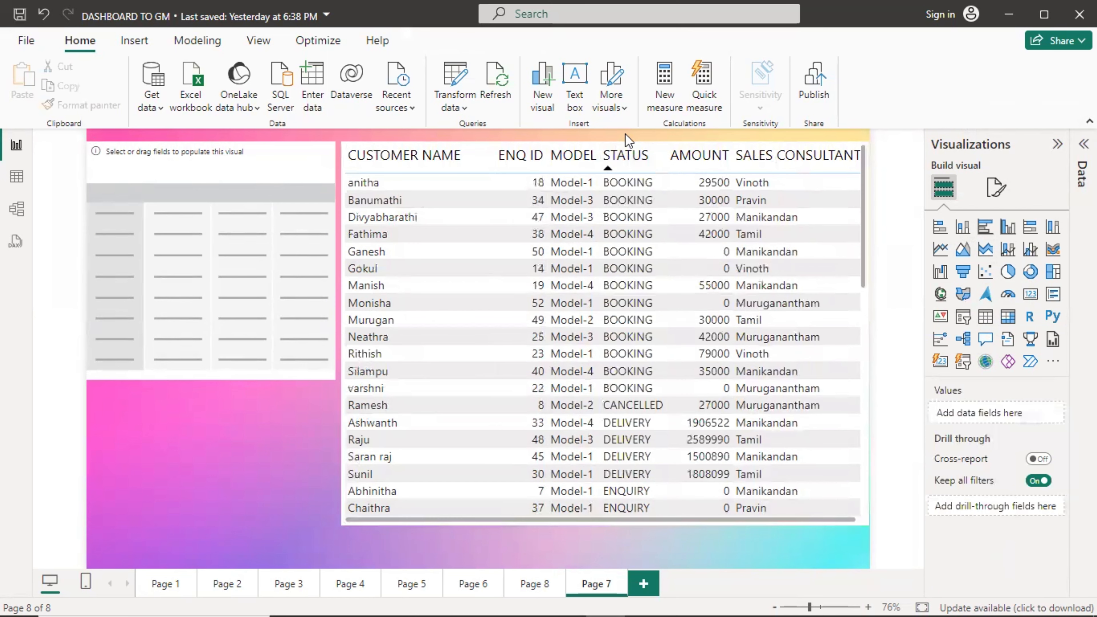
Step: Shrink the customer table in width and height, keeping its upper-left corner in place
{"action": "left_click", "coordinate": [398, 187]}
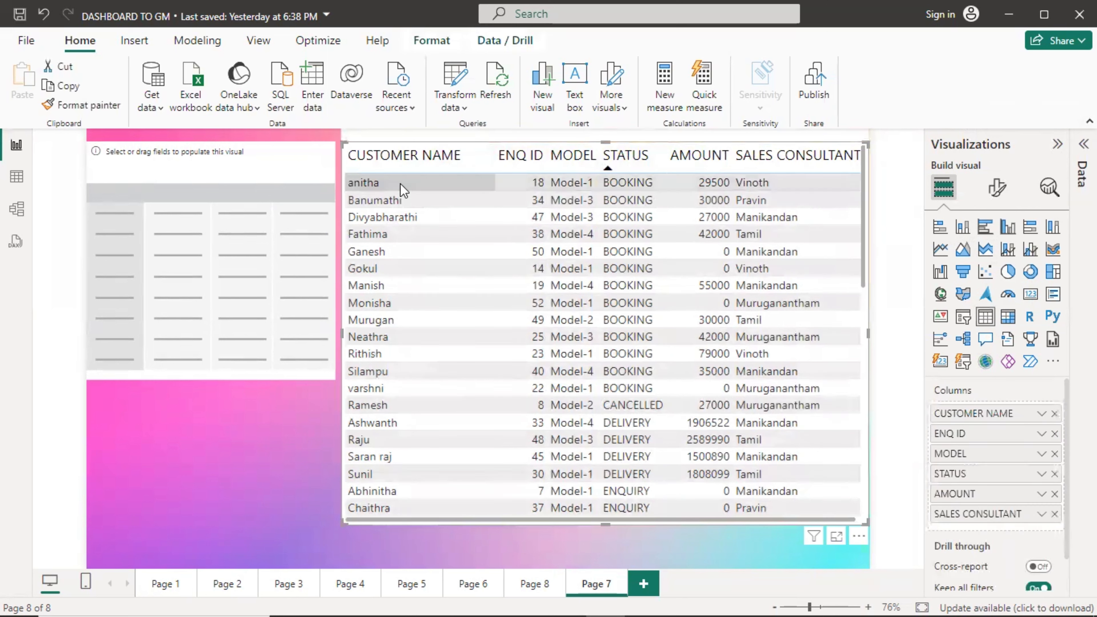
{"action": "left_click_drag", "start_coordinate": [865, 520], "coordinate": [788, 489]}
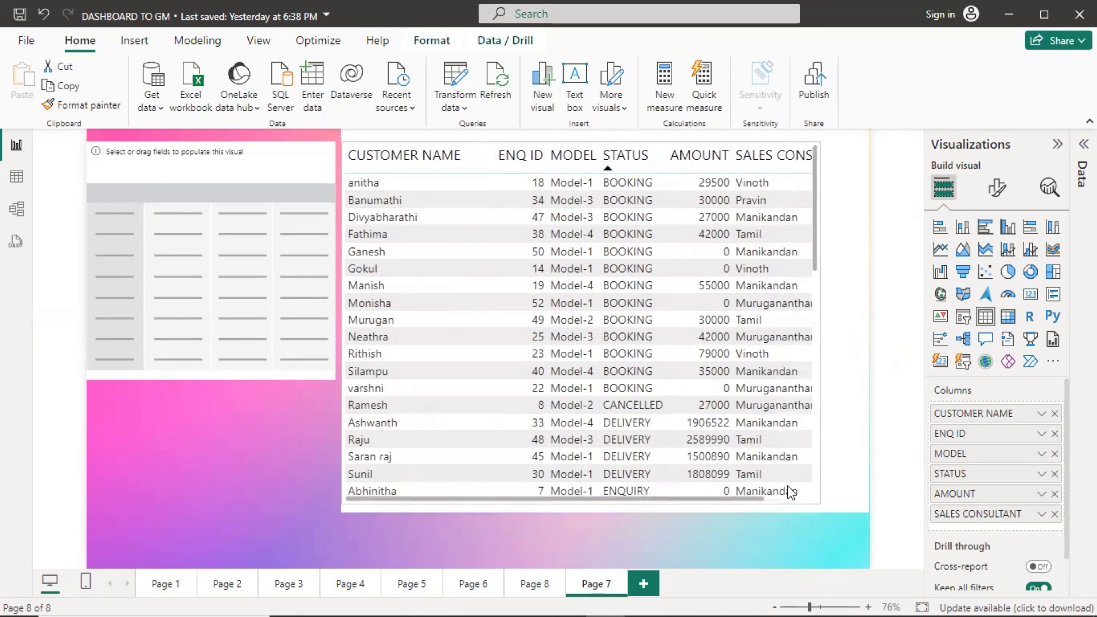
{"action": "left_click", "coordinate": [907, 451]}
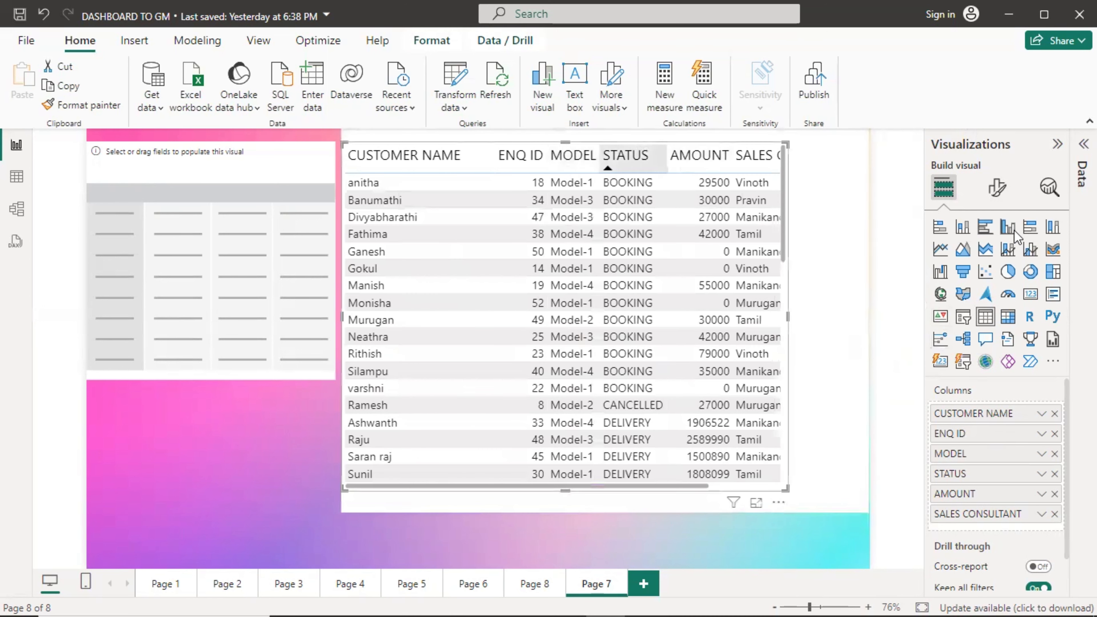
Step: Set the font size of the customer table's column headers to 15
{"action": "left_click", "coordinate": [994, 198]}
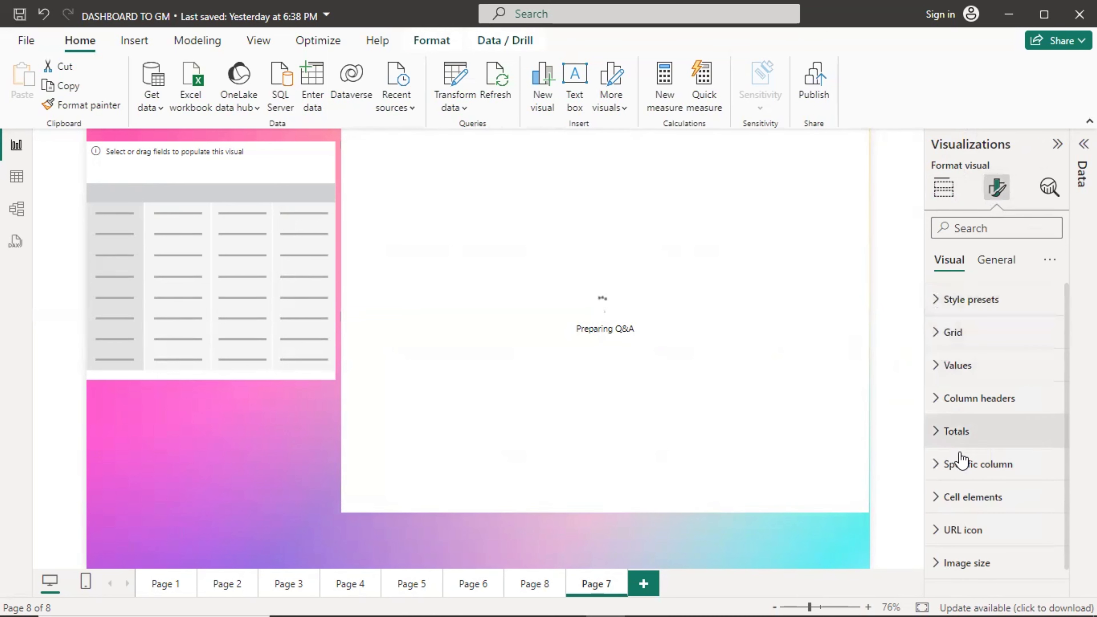
{"action": "scroll", "coordinate": [949, 461], "scroll_direction": "down", "scroll_amount": 1}
{"action": "left_click", "coordinate": [938, 376]}
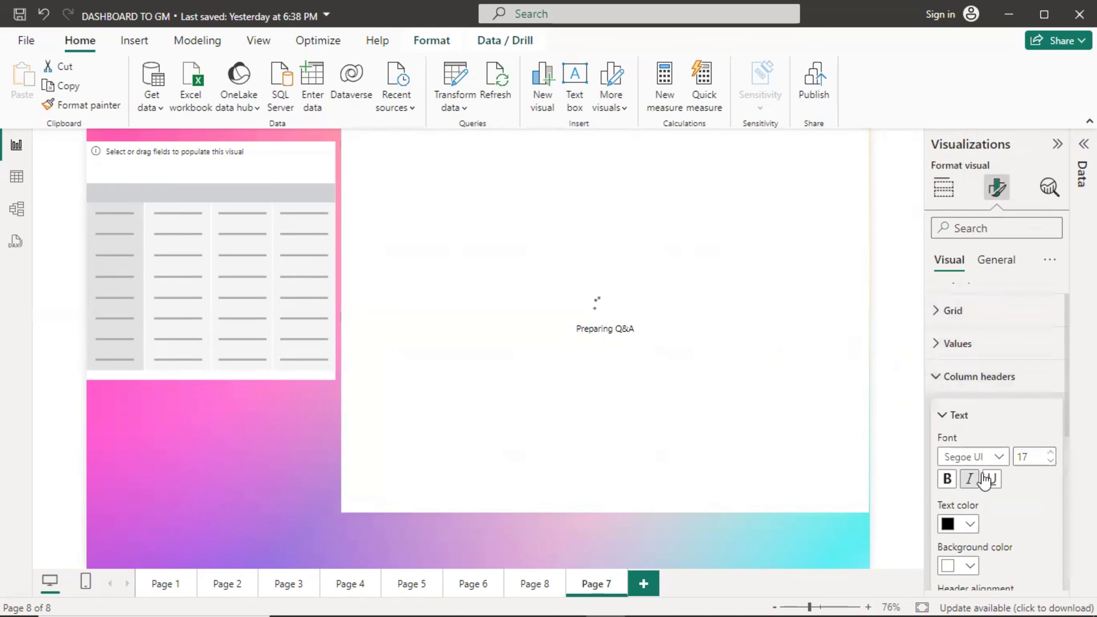
{"action": "left_click", "coordinate": [1050, 461]}
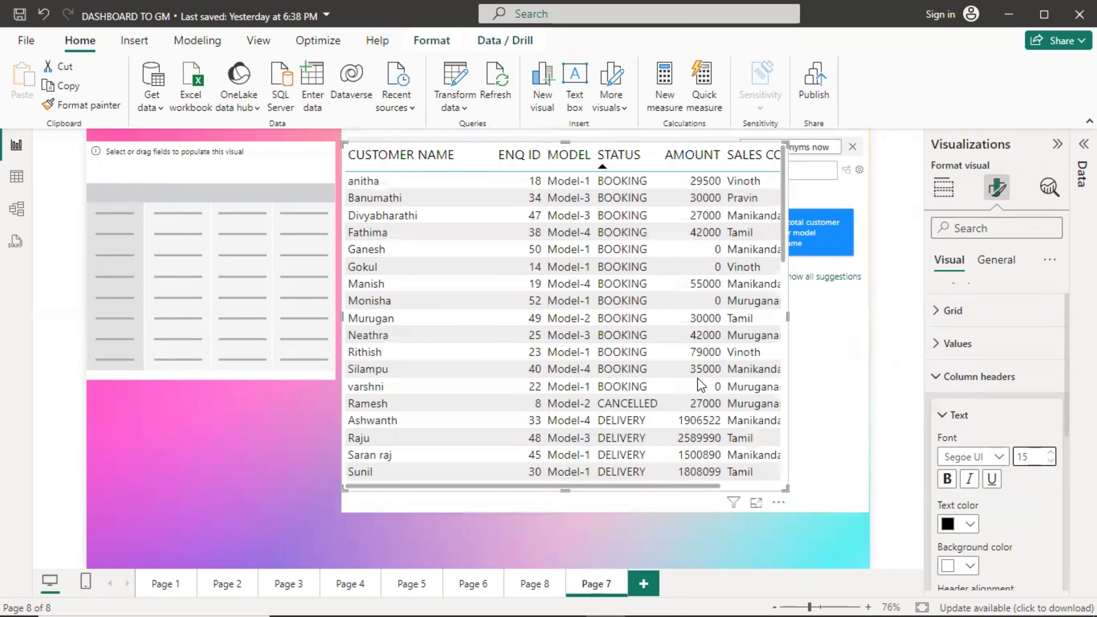
{"action": "left_click", "coordinate": [787, 559]}
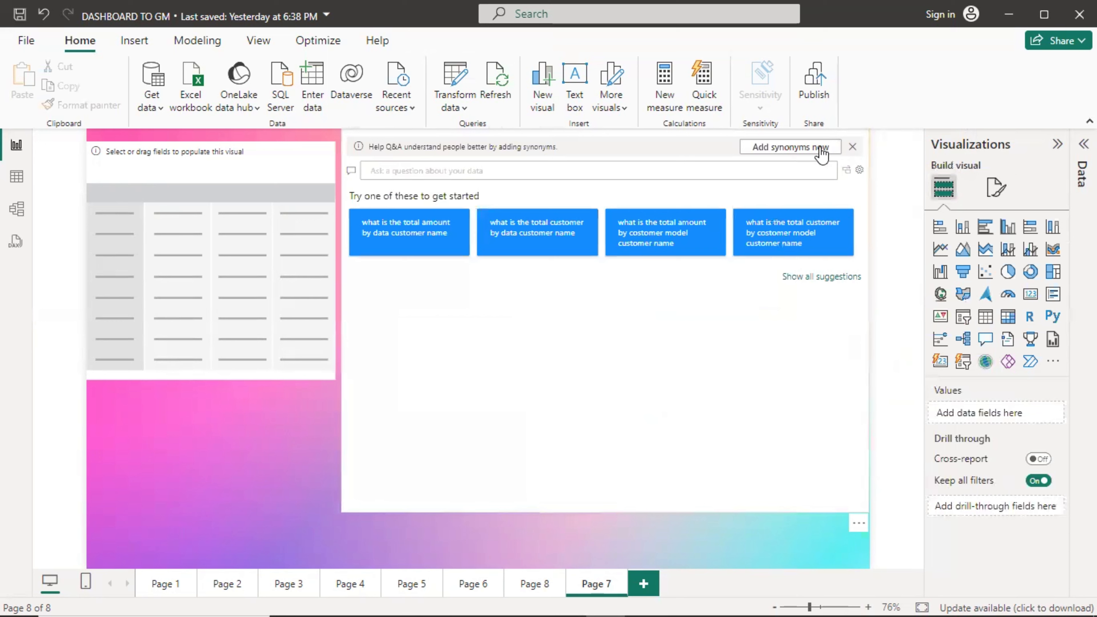
Step: Delete the stray Q&A visual that overlaps the customer table
{"action": "left_click", "coordinate": [852, 151]}
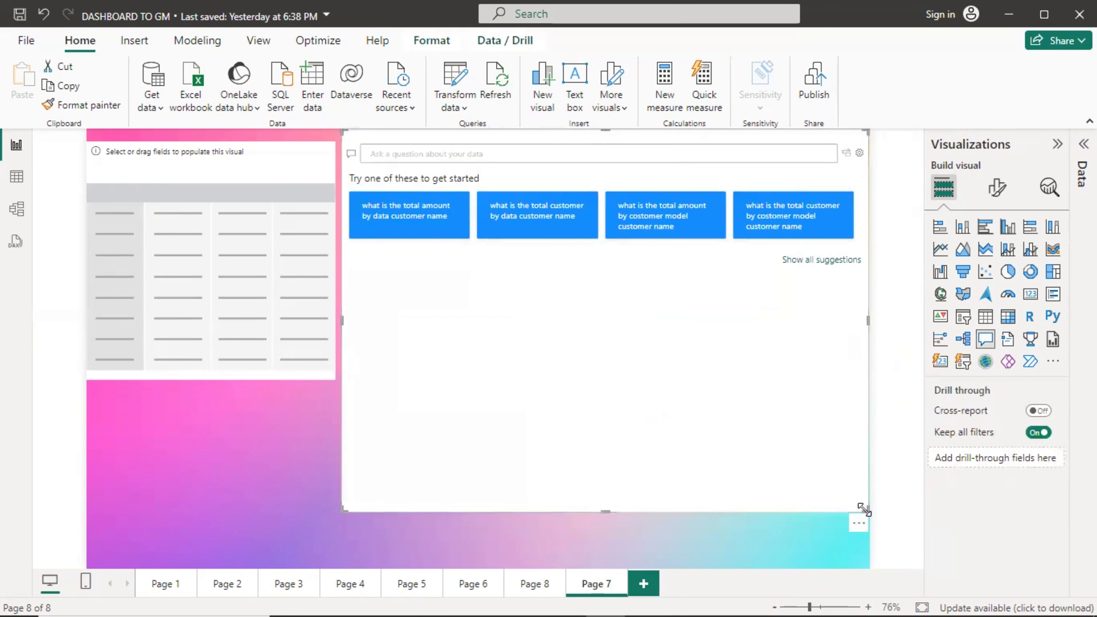
{"action": "left_click_drag", "start_coordinate": [867, 510], "coordinate": [821, 475]}
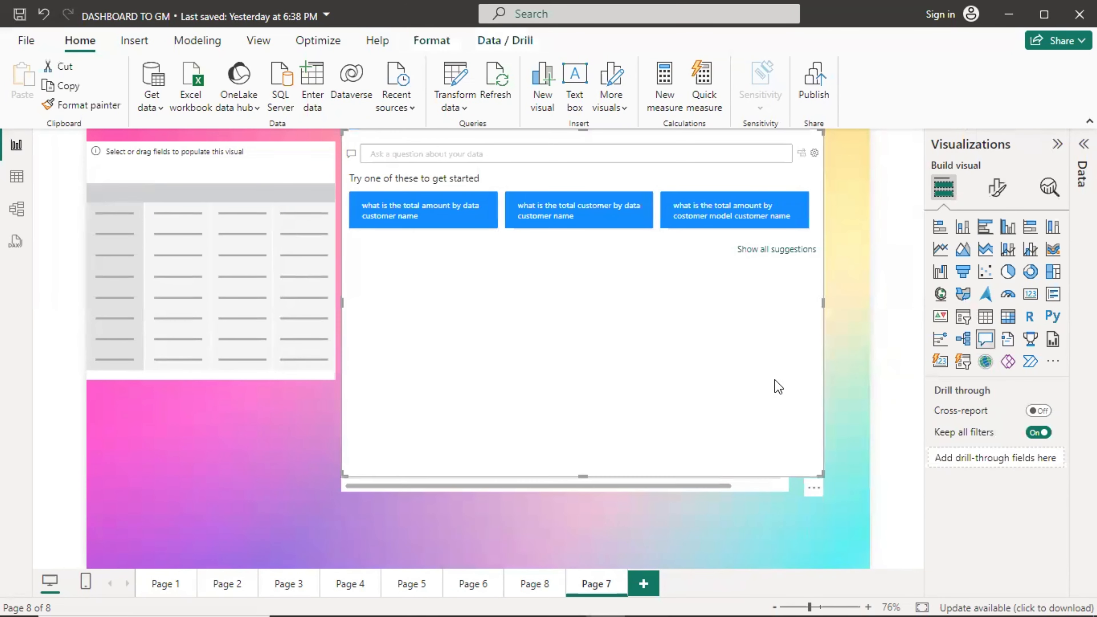
{"action": "key", "text": "Delete"}
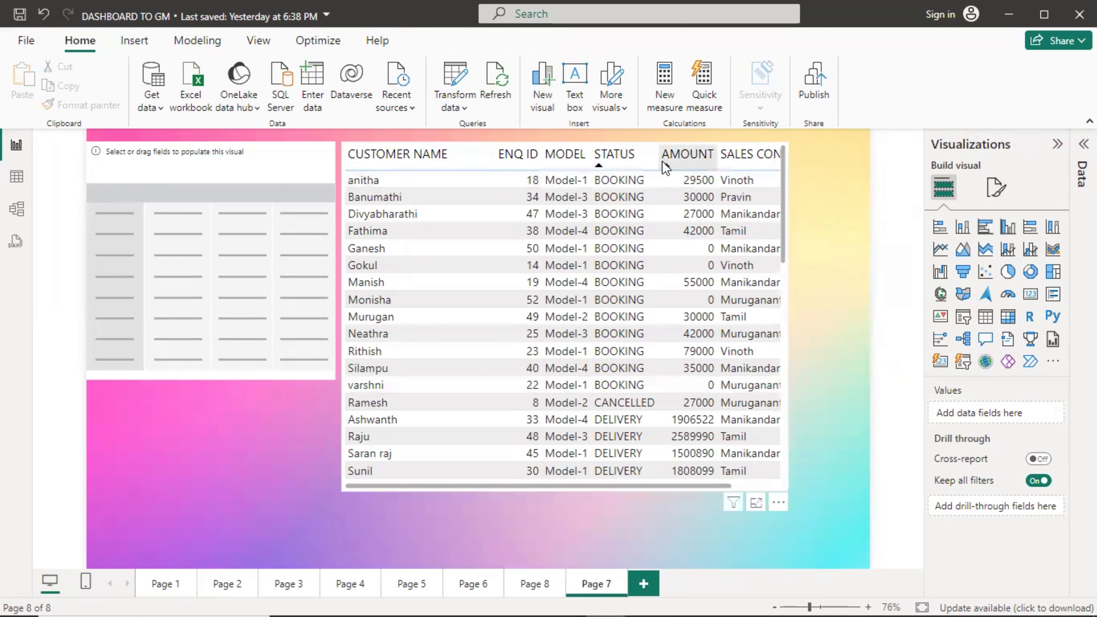
Step: Sort the customer table by CUSTOMER NAME in ascending order
{"action": "left_click", "coordinate": [995, 187]}
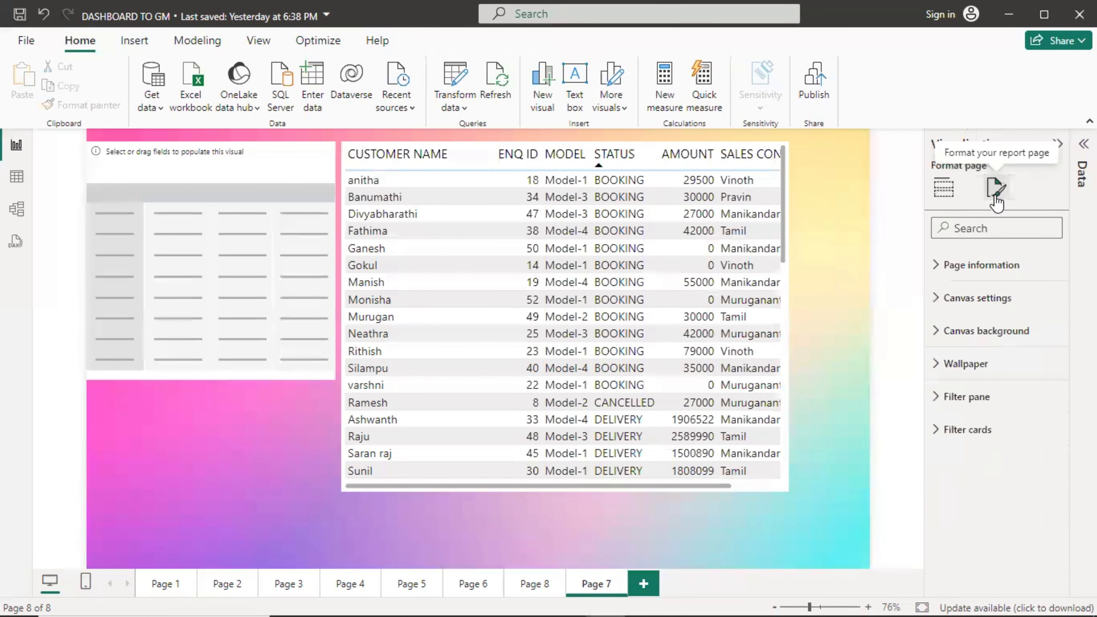
{"action": "left_click", "coordinate": [776, 485]}
{"action": "left_click_drag", "start_coordinate": [766, 486], "coordinate": [715, 487]}
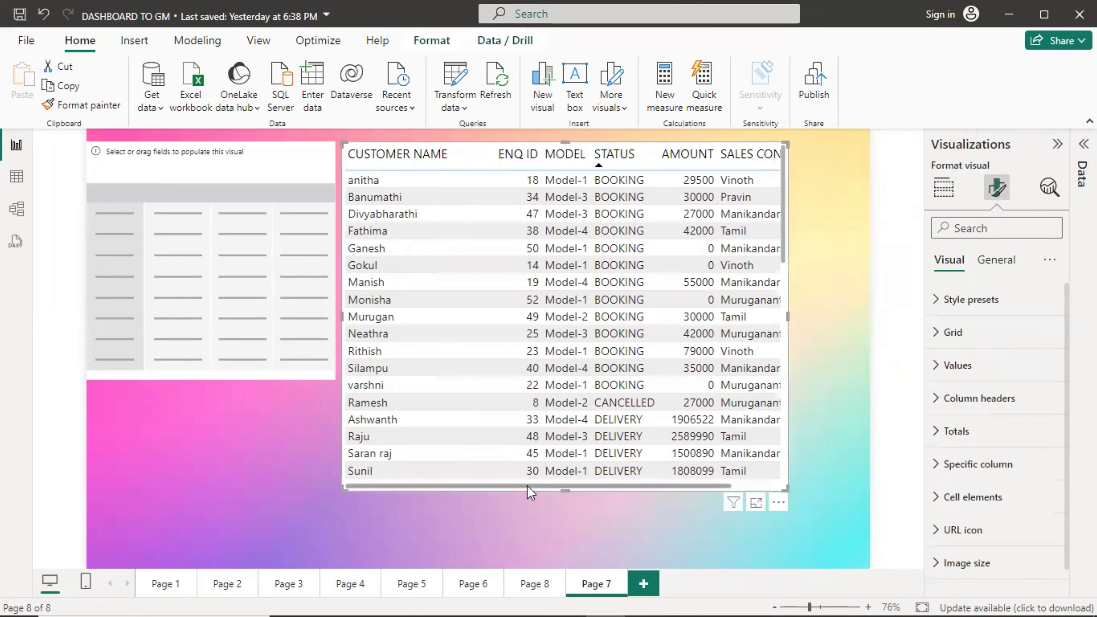
{"action": "left_click", "coordinate": [466, 164]}
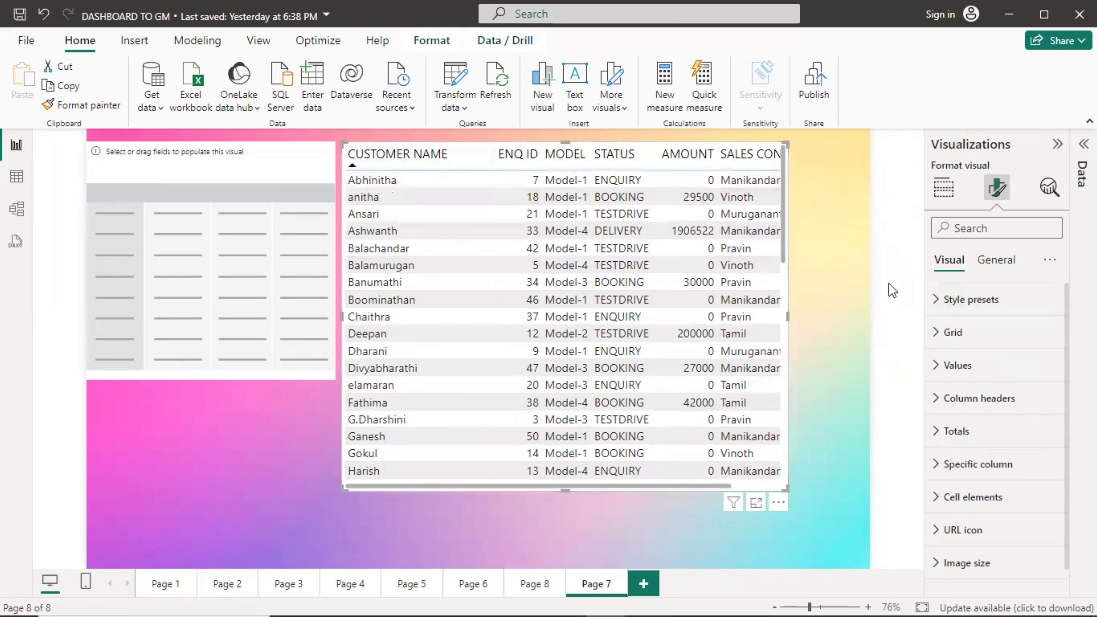
Step: Set the font size of the customer table's column headers to 13
{"action": "left_click", "coordinate": [939, 404]}
{"action": "left_click", "coordinate": [1050, 482]}
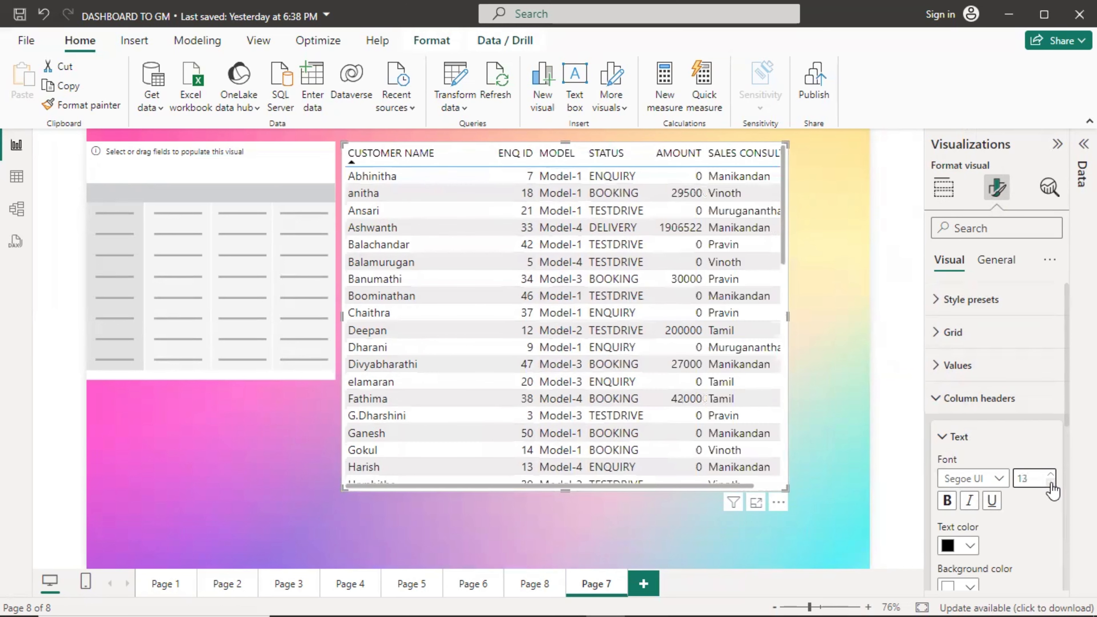
{"action": "left_click", "coordinate": [943, 441]}
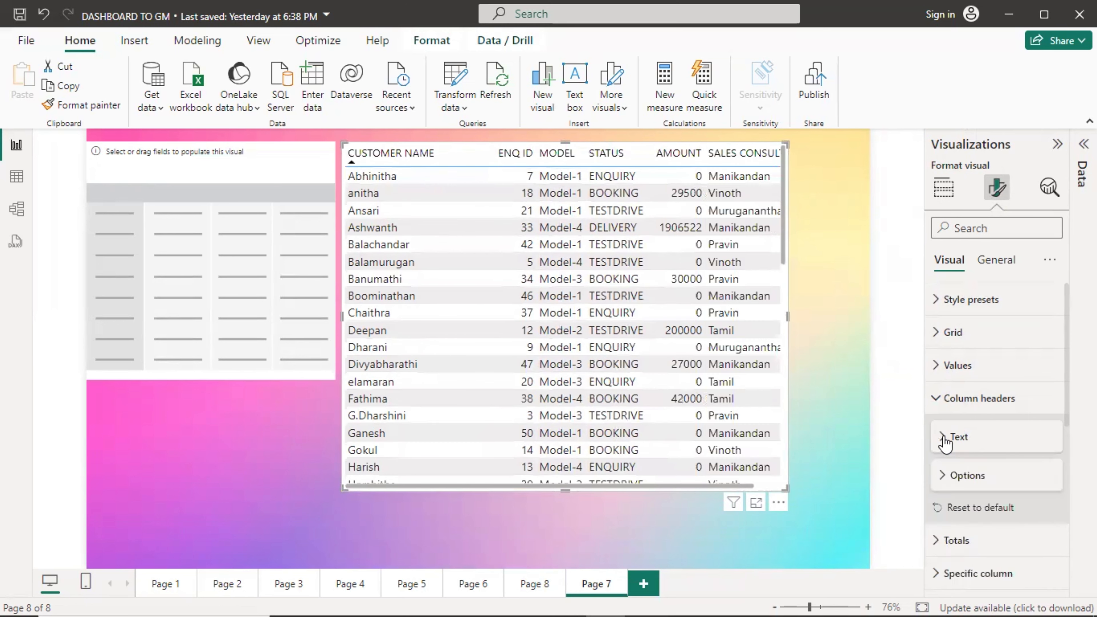
{"action": "left_click", "coordinate": [938, 398]}
Step: Set the font size of the customer table's values to 12
{"action": "left_click", "coordinate": [940, 367]}
{"action": "left_click", "coordinate": [1049, 450]}
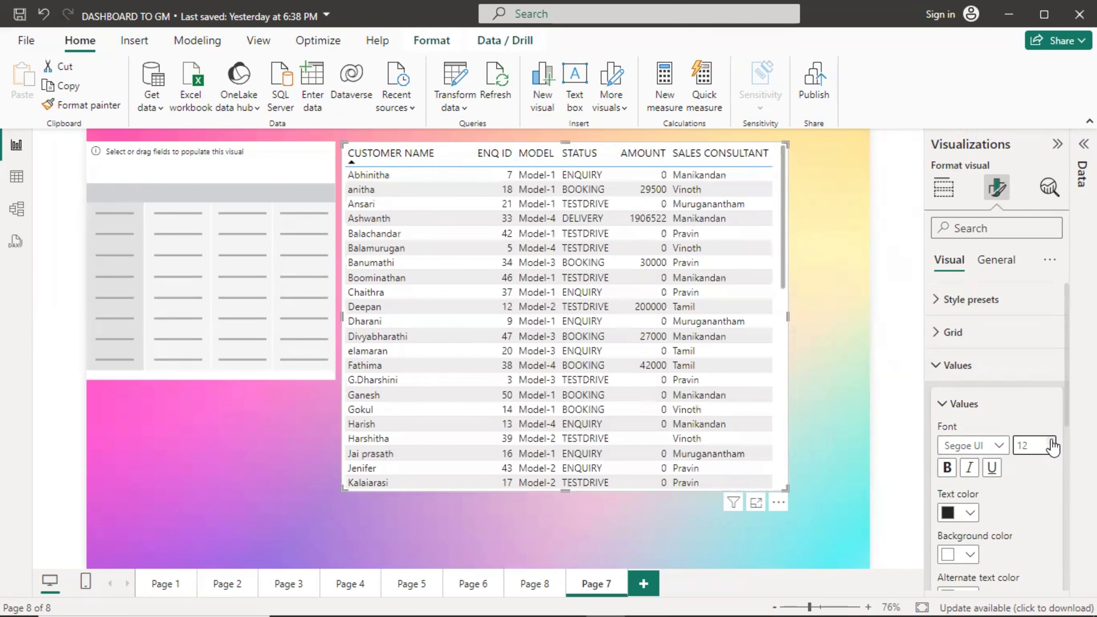
{"action": "left_click", "coordinate": [809, 299]}
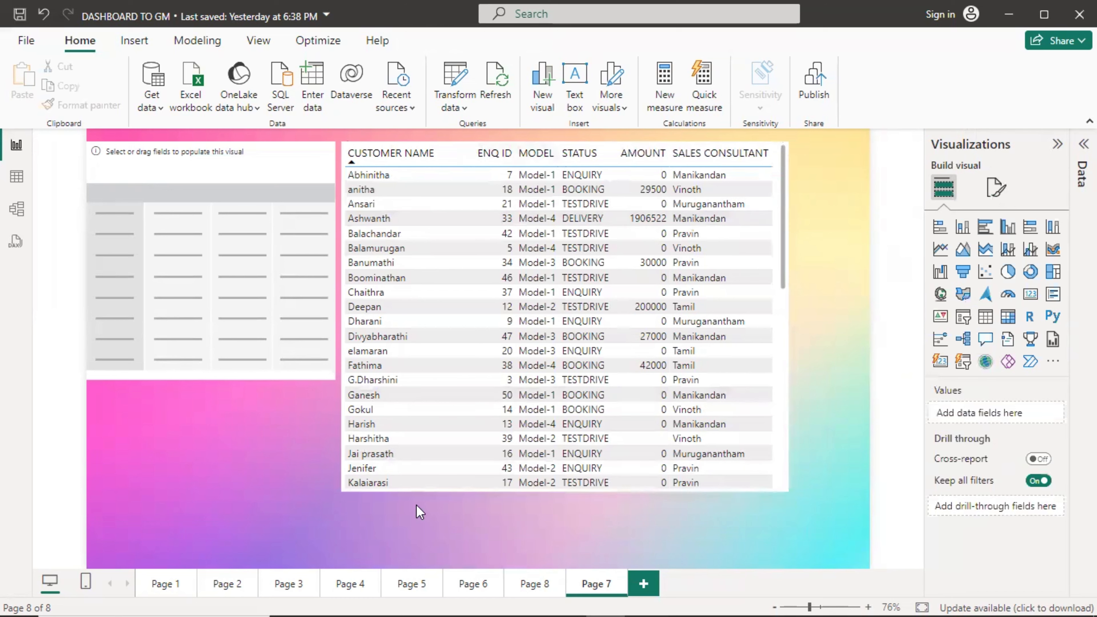
Step: Move the customer table further right and shift the empty matrix slightly away from the page's left edge
{"action": "left_click", "coordinate": [432, 484]}
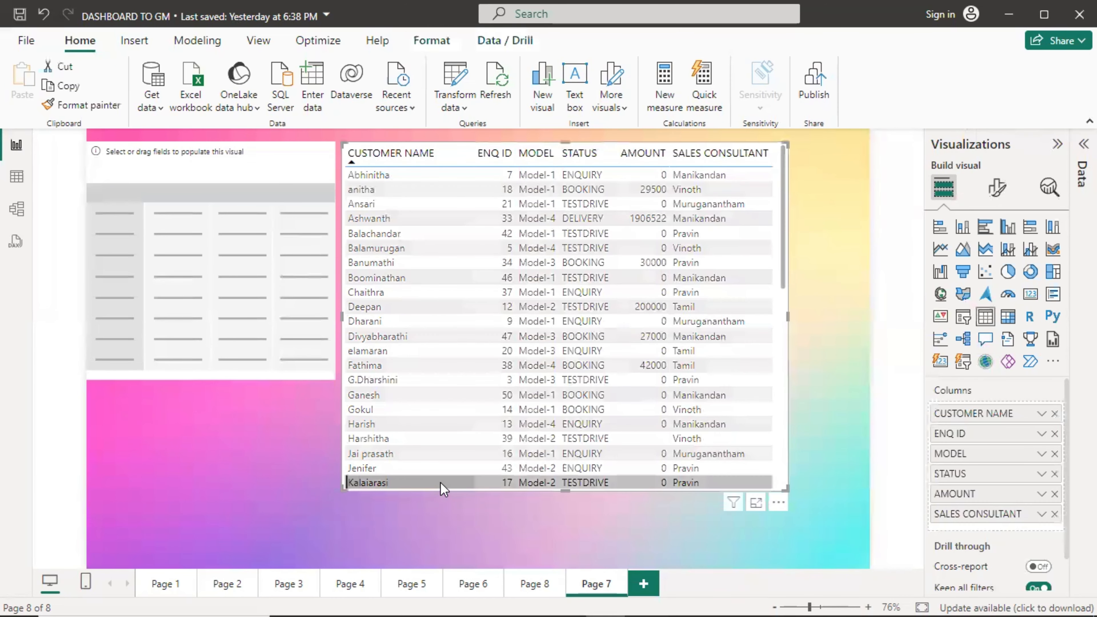
{"action": "left_click_drag", "start_coordinate": [432, 484], "coordinate": [489, 492]}
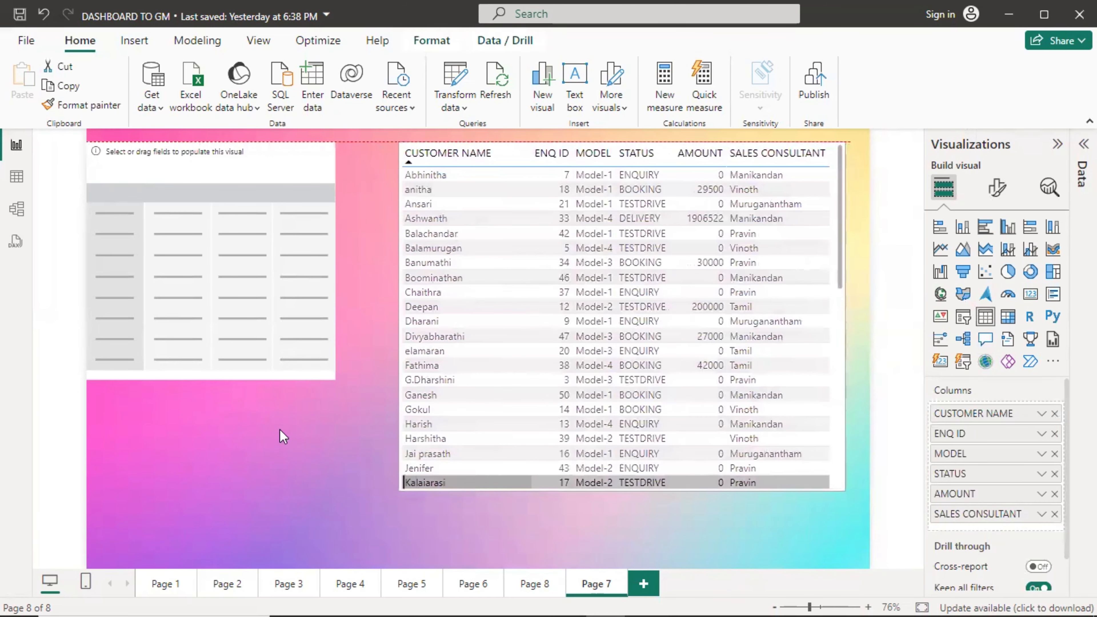
{"action": "left_click_drag", "start_coordinate": [212, 358], "coordinate": [219, 321]}
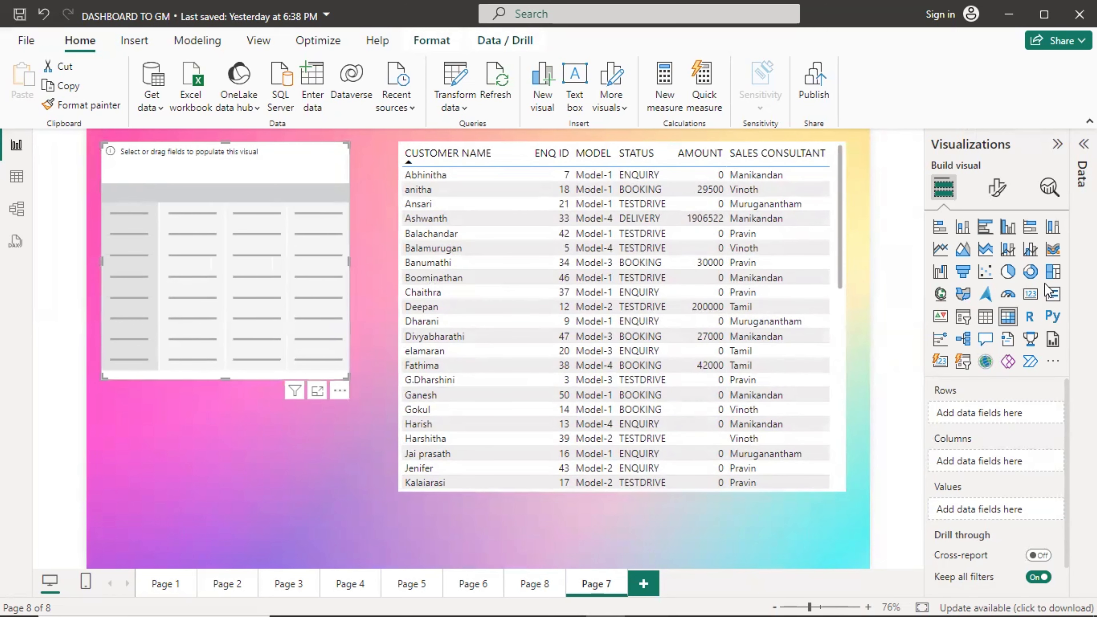
Step: Add the TEAM WISE field from the Data table to the matrix's rows
{"action": "left_click", "coordinate": [1082, 172]}
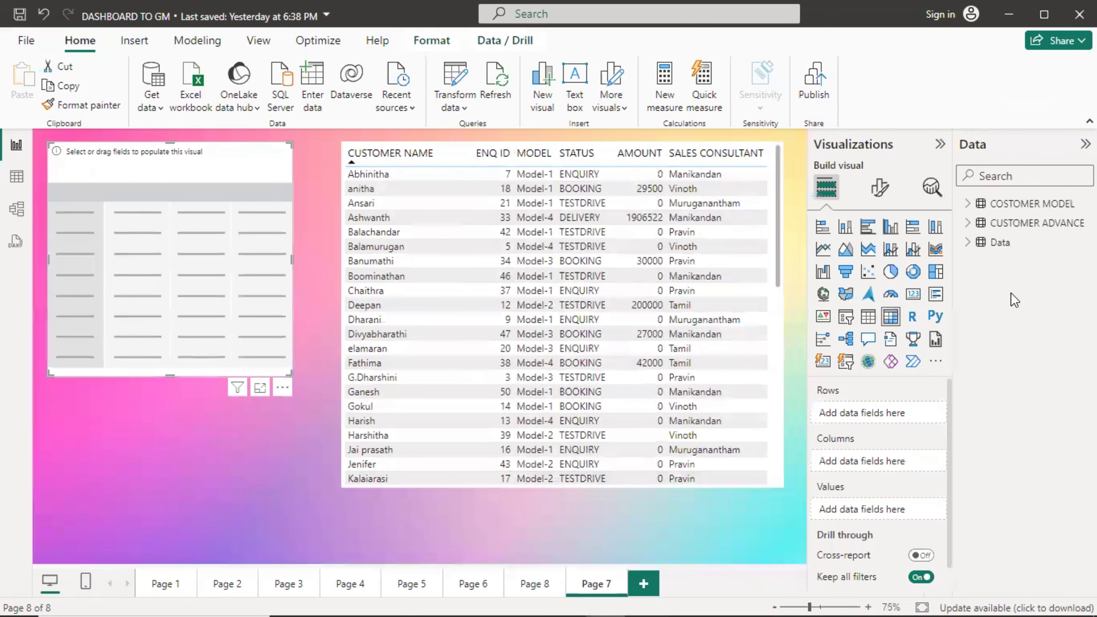
{"action": "left_click", "coordinate": [977, 247]}
{"action": "scroll", "coordinate": [1038, 382], "scroll_direction": "down", "scroll_amount": 5}
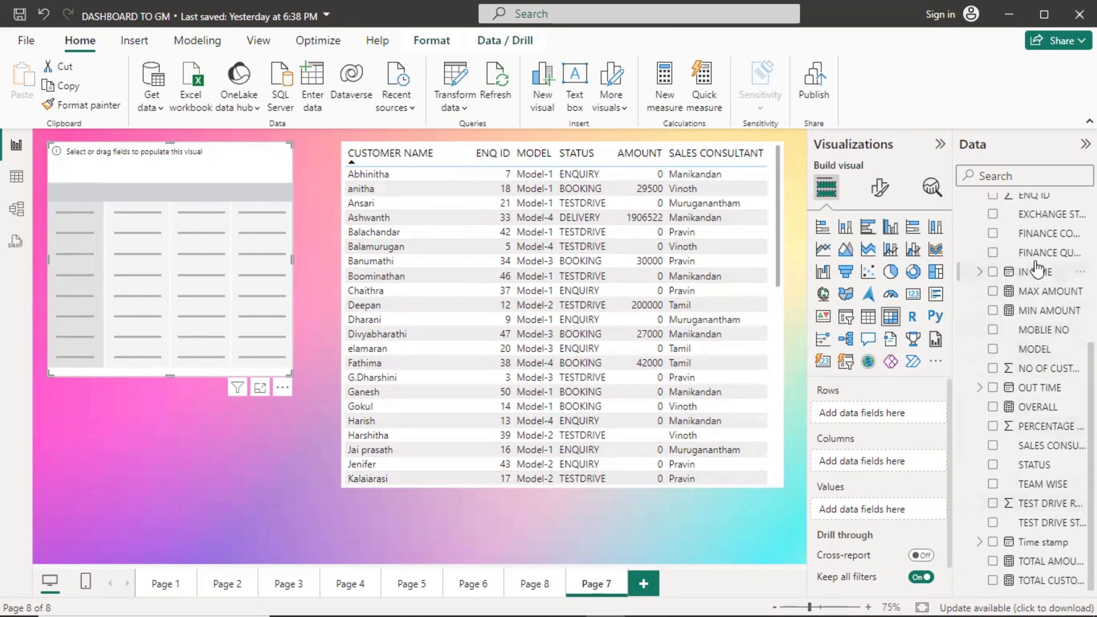
{"action": "left_click_drag", "start_coordinate": [1043, 484], "coordinate": [132, 184]}
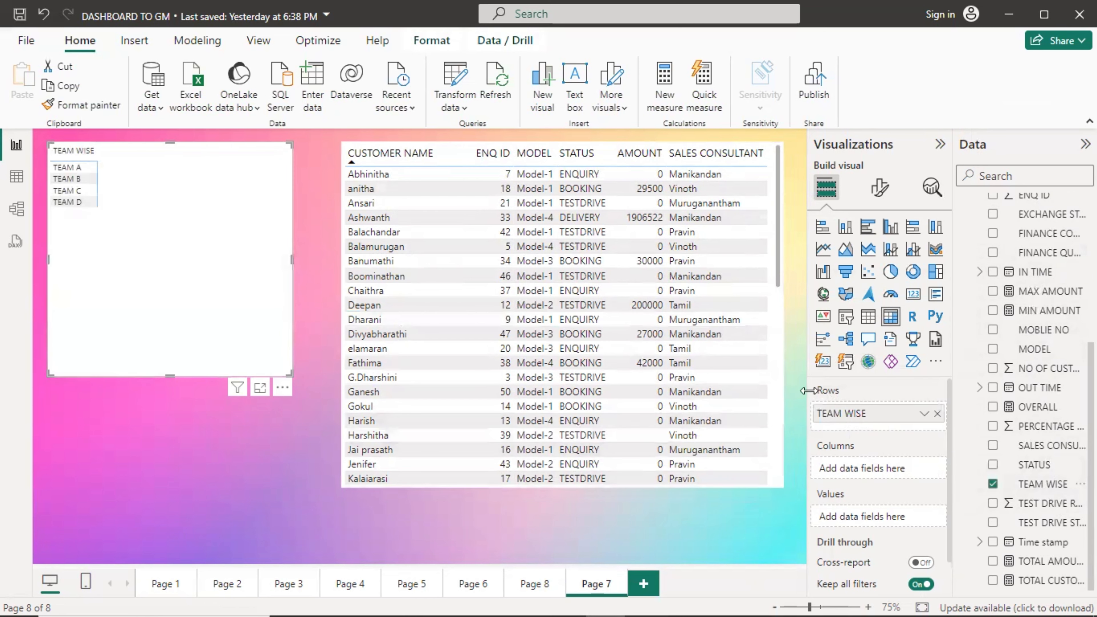
Step: Try the AMOUNT field as the matrix's column field and remove it again
{"action": "scroll", "coordinate": [1042, 422], "scroll_direction": "up", "scroll_amount": 5}
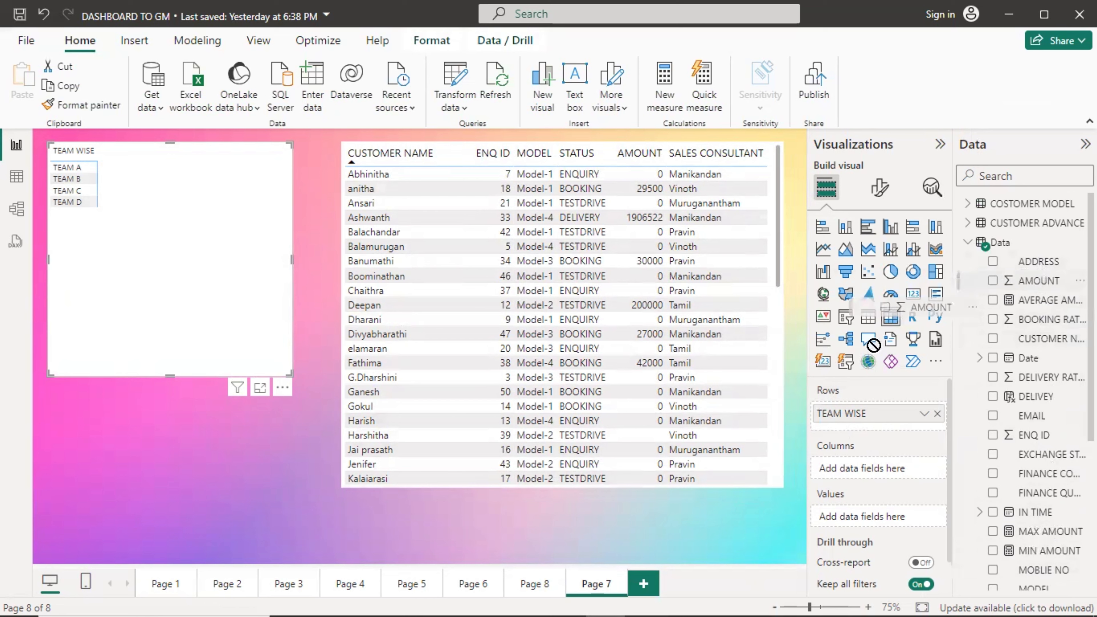
{"action": "left_click_drag", "start_coordinate": [845, 471], "coordinate": [845, 471]}
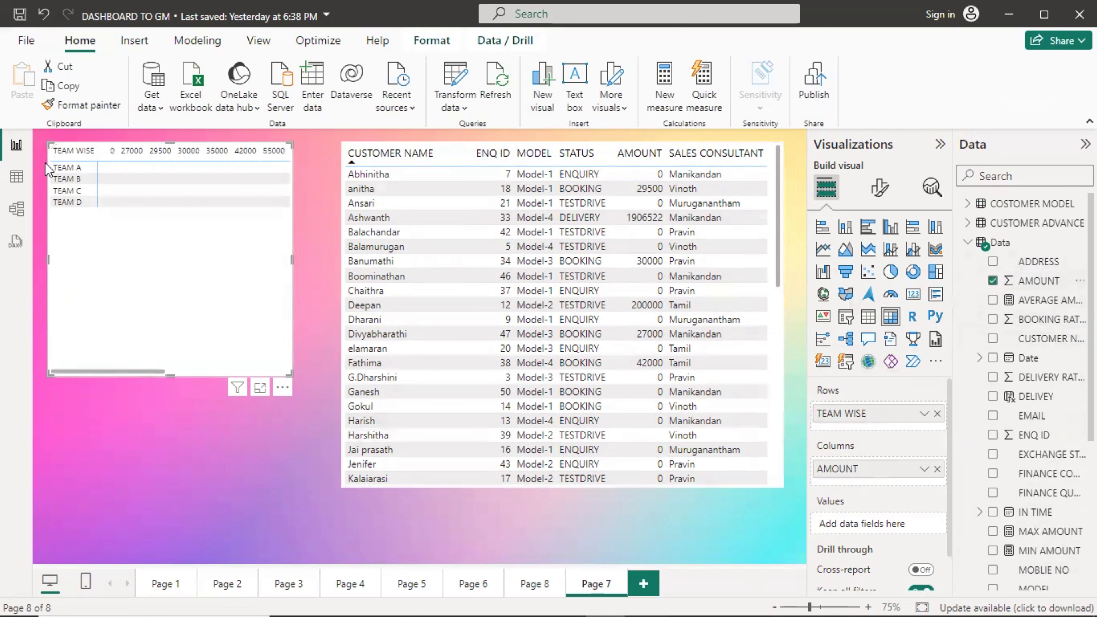
{"action": "left_click_drag", "start_coordinate": [939, 471], "coordinate": [1054, 468]}
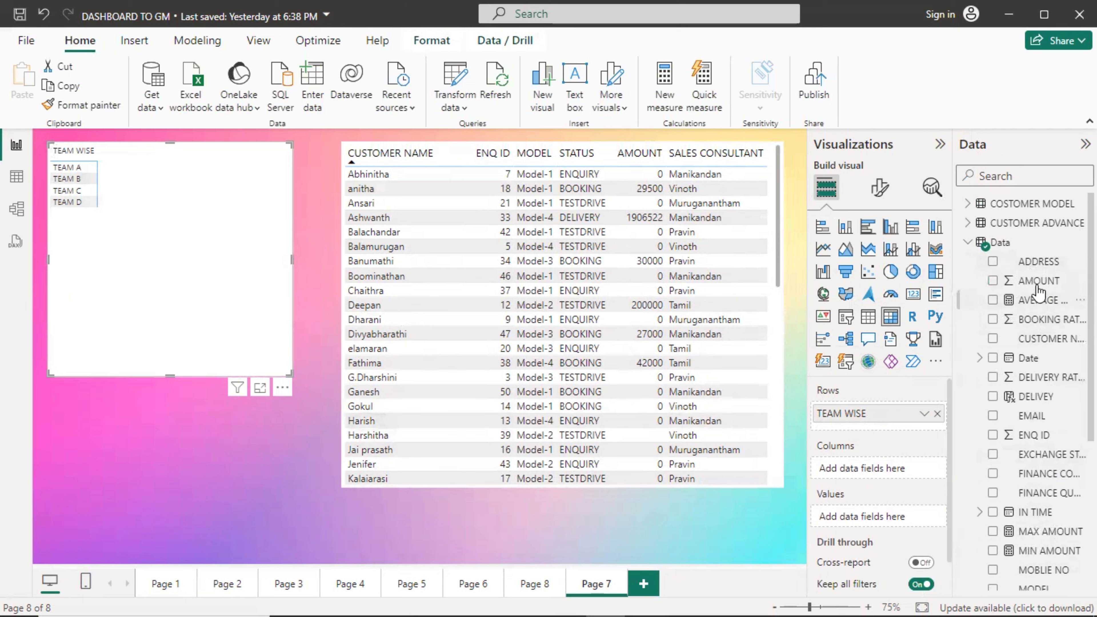
Step: Add the AMOUNT field to the matrix's values and SALES CONSULTANT below TEAM WISE in its rows
{"action": "left_click_drag", "start_coordinate": [1036, 285], "coordinate": [881, 521]}
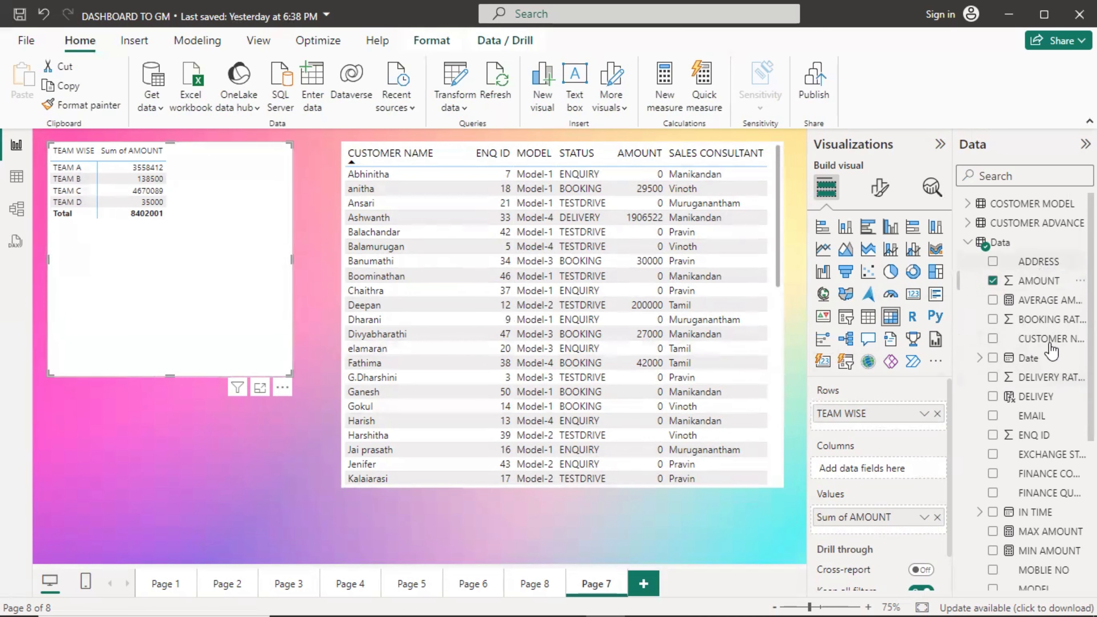
{"action": "scroll", "coordinate": [1049, 432], "scroll_direction": "down", "scroll_amount": 5}
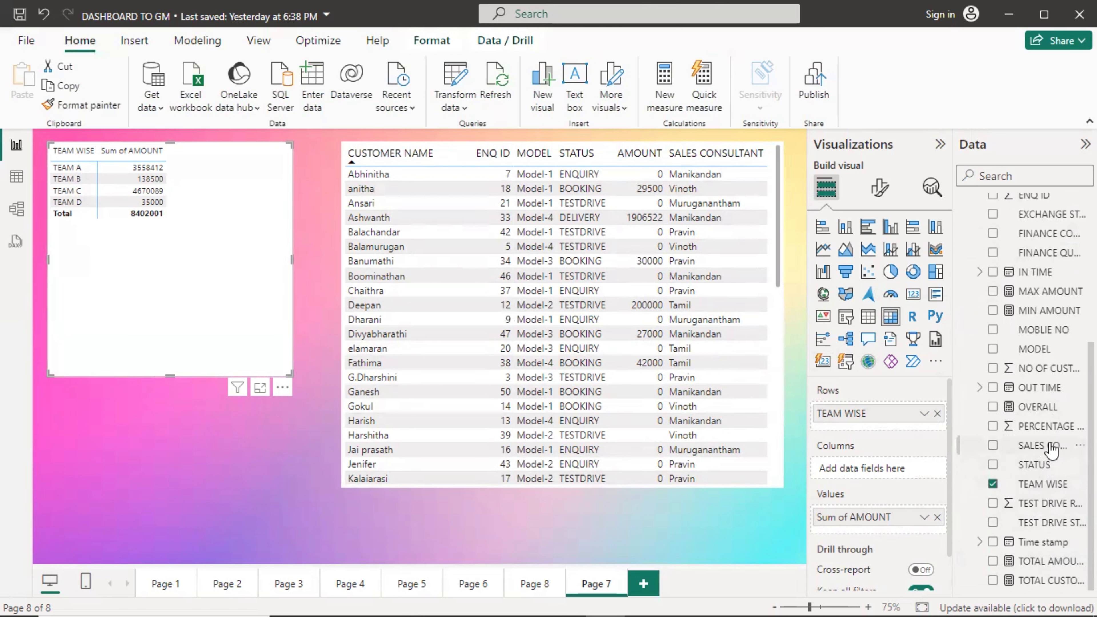
{"action": "left_click_drag", "start_coordinate": [1050, 449], "coordinate": [891, 417]}
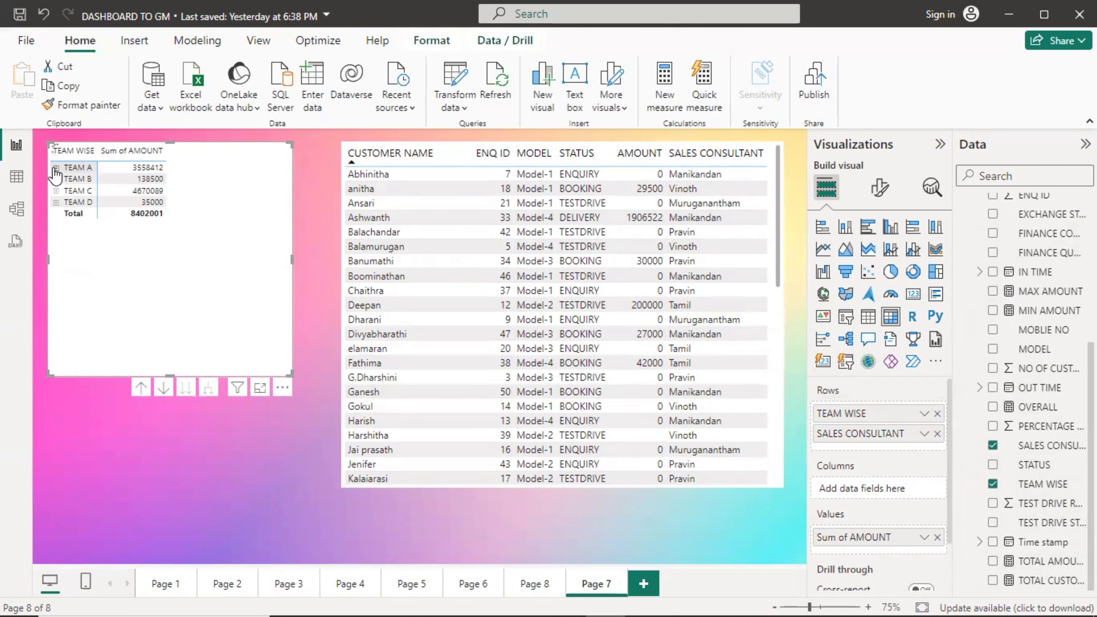
Step: Expand and collapse TEAM A and TEAM C in the matrix to check their sales consultant breakdown
{"action": "left_click", "coordinate": [57, 168]}
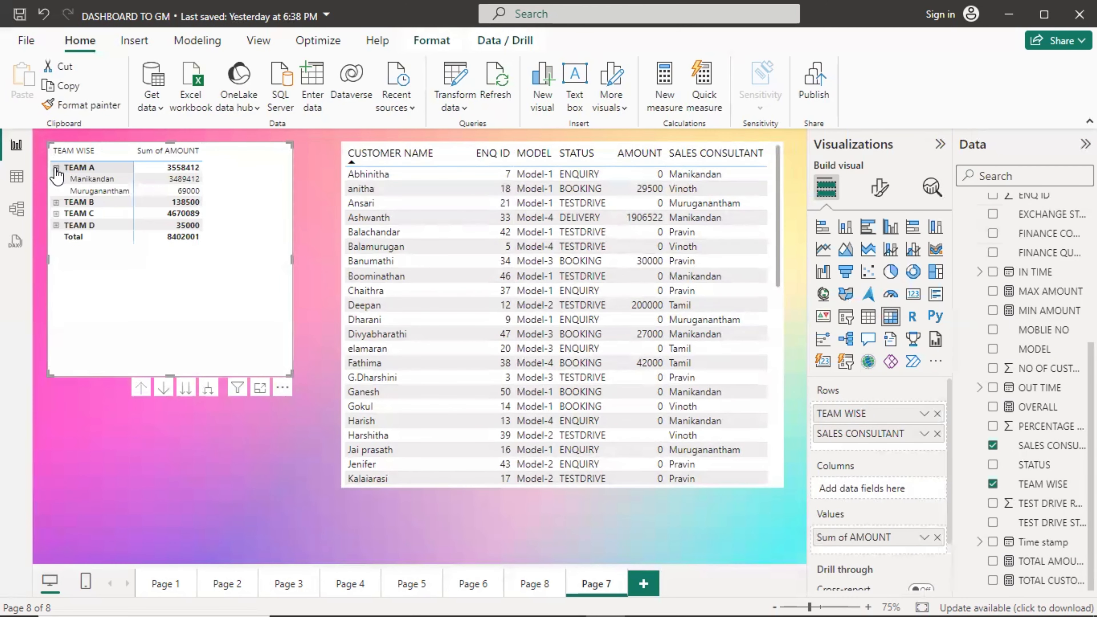
{"action": "left_click", "coordinate": [57, 168]}
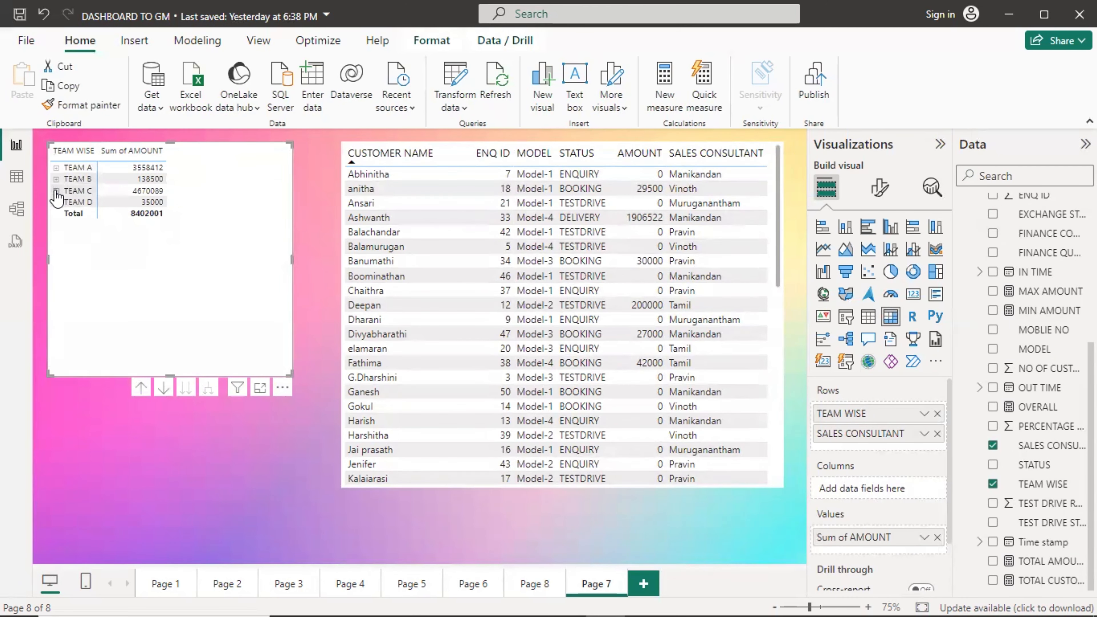
{"action": "left_click", "coordinate": [56, 191]}
{"action": "left_click", "coordinate": [56, 191]}
Step: Set the font size of the matrix's values to 14
{"action": "left_click", "coordinate": [882, 196]}
{"action": "scroll", "coordinate": [830, 335], "scroll_direction": "down", "scroll_amount": 2}
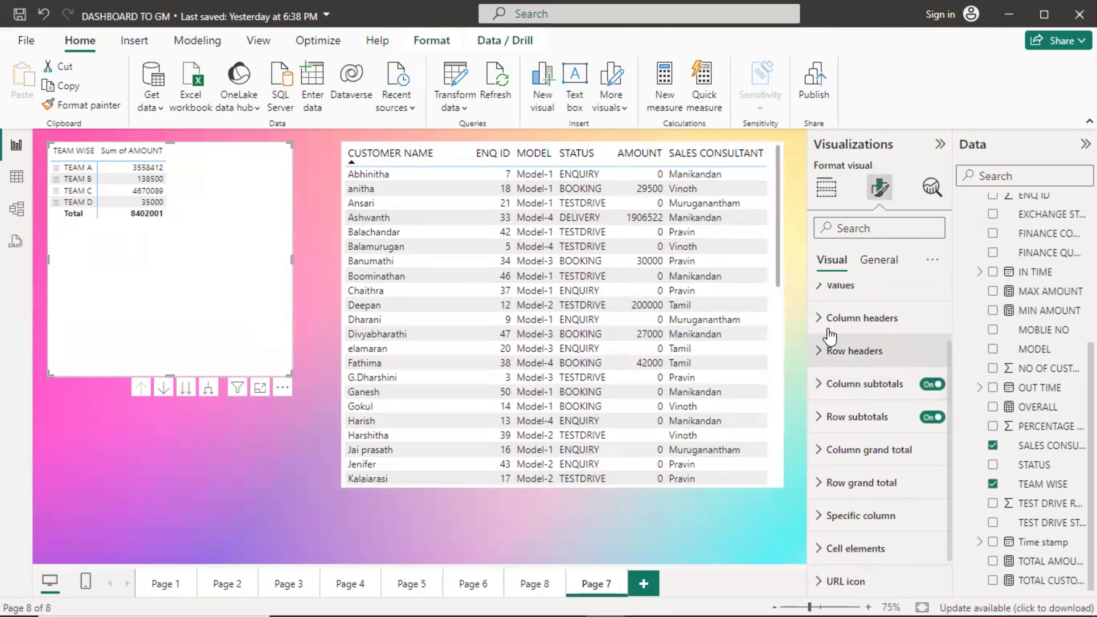
{"action": "left_click", "coordinate": [834, 285]}
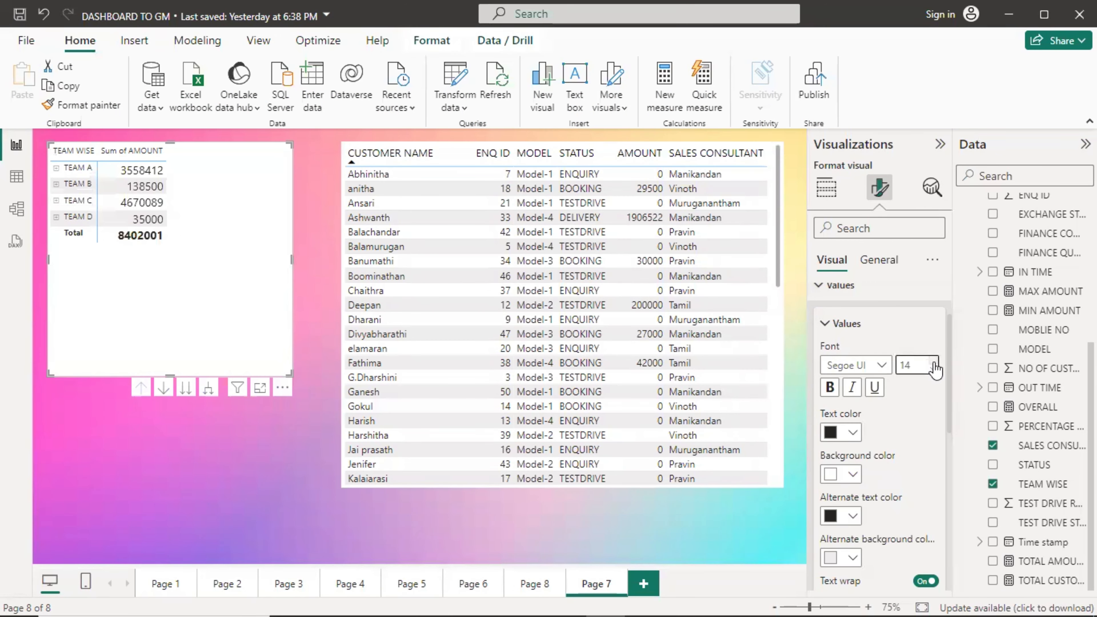
{"action": "left_click", "coordinate": [826, 324]}
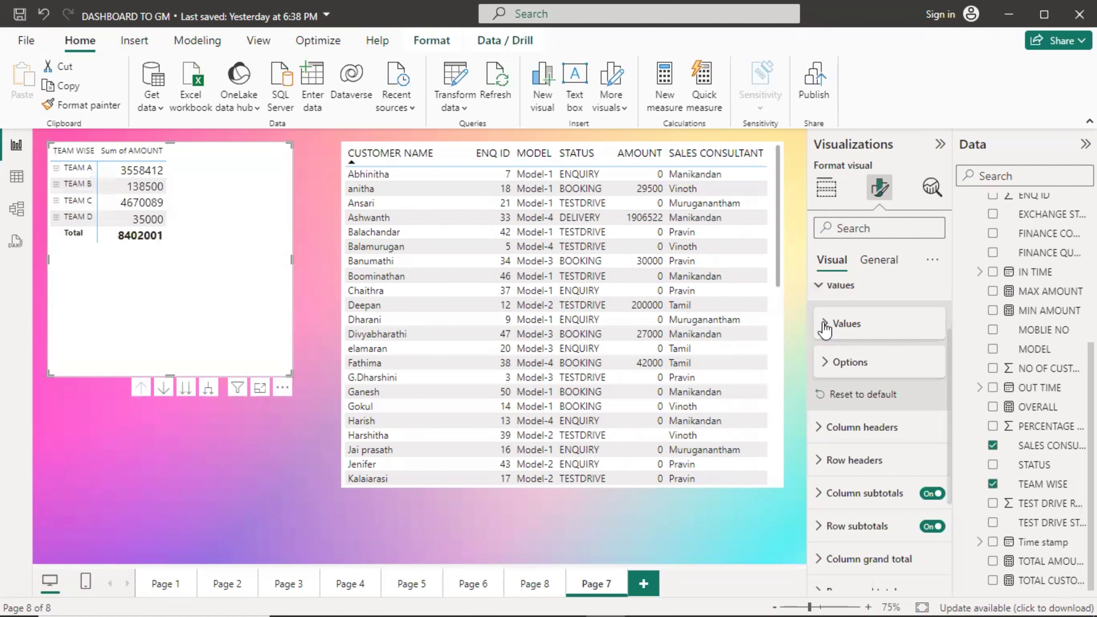
{"action": "scroll", "coordinate": [827, 388], "scroll_direction": "up", "scroll_amount": 2}
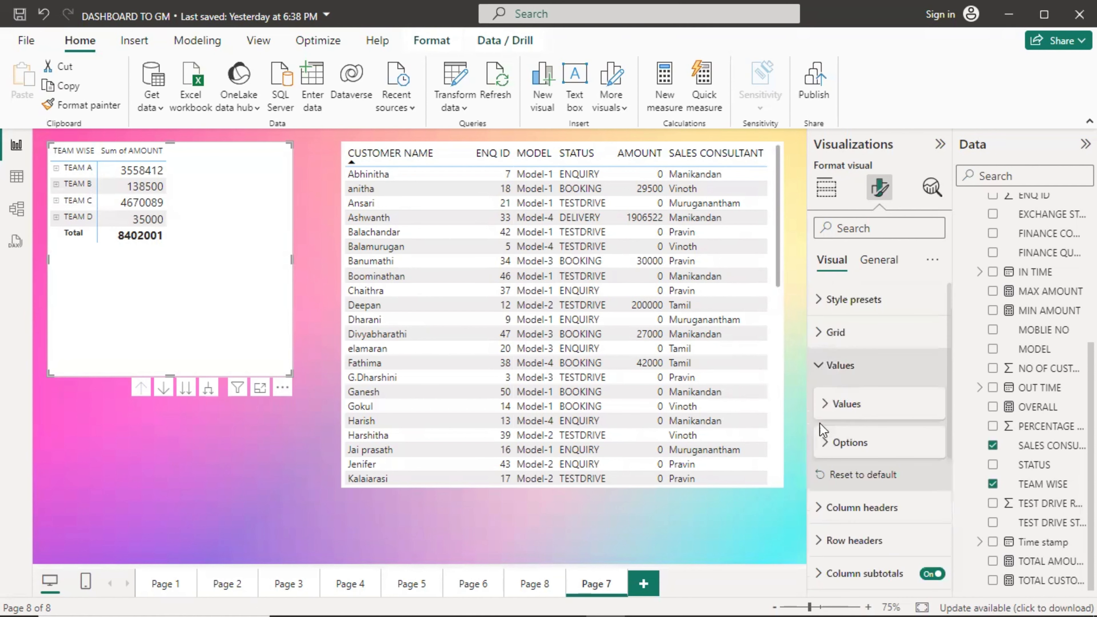
{"action": "left_click", "coordinate": [826, 445]}
{"action": "scroll", "coordinate": [831, 389], "scroll_direction": "down", "scroll_amount": 4}
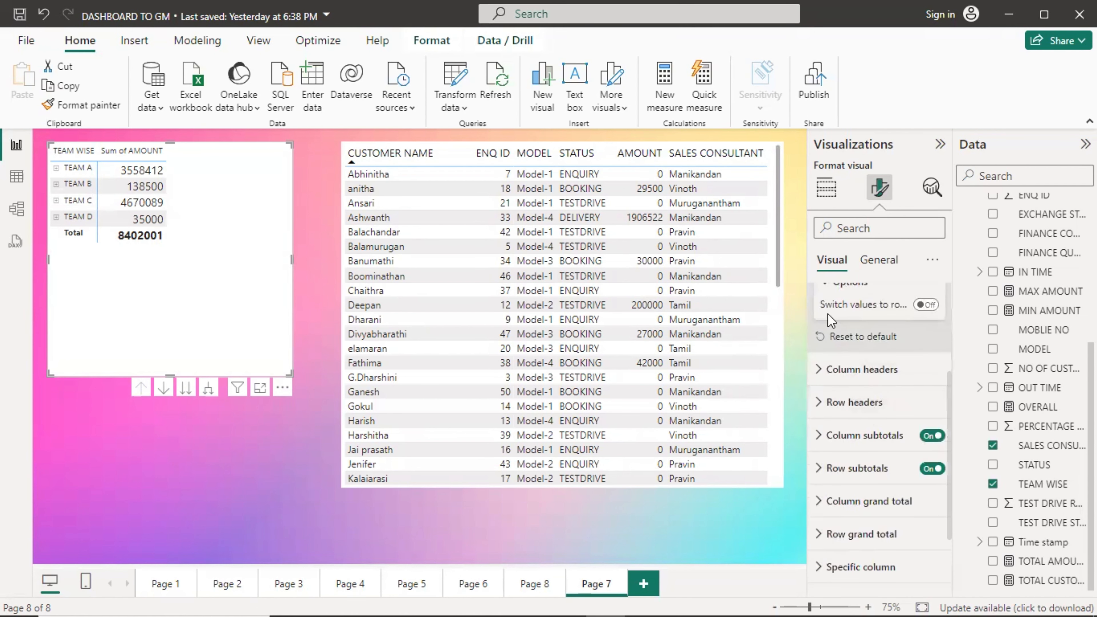
{"action": "scroll", "coordinate": [836, 352], "scroll_direction": "up", "scroll_amount": 4}
{"action": "left_click", "coordinate": [830, 443]}
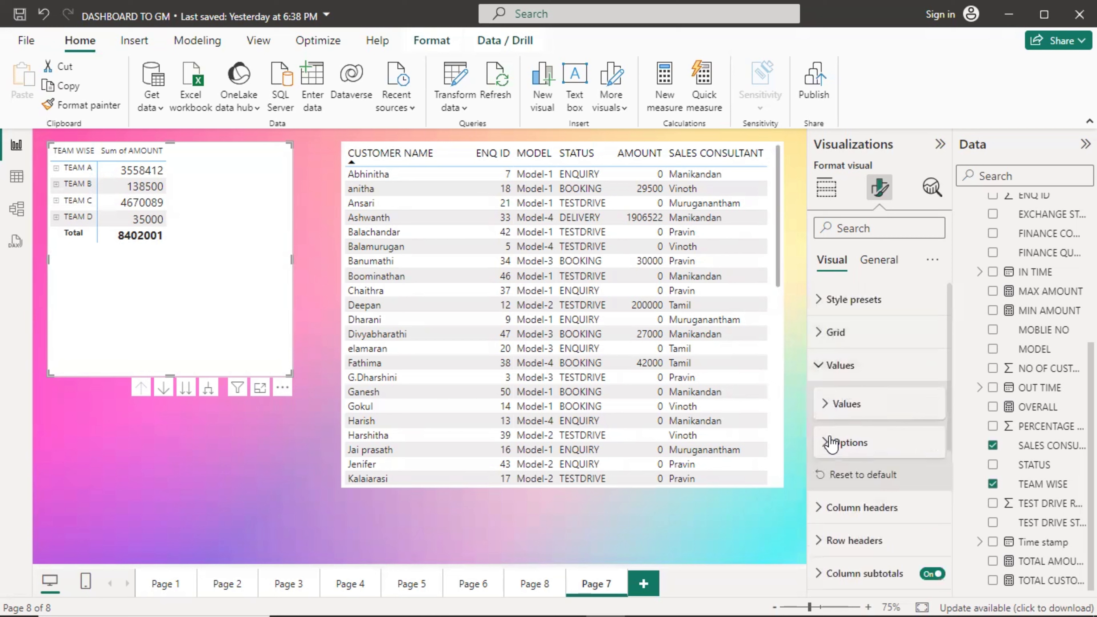
Step: Set the font size of the matrix's column headers to 14
{"action": "left_click", "coordinate": [825, 365]}
{"action": "scroll", "coordinate": [824, 376], "scroll_direction": "down", "scroll_amount": 3}
{"action": "left_click", "coordinate": [821, 319]}
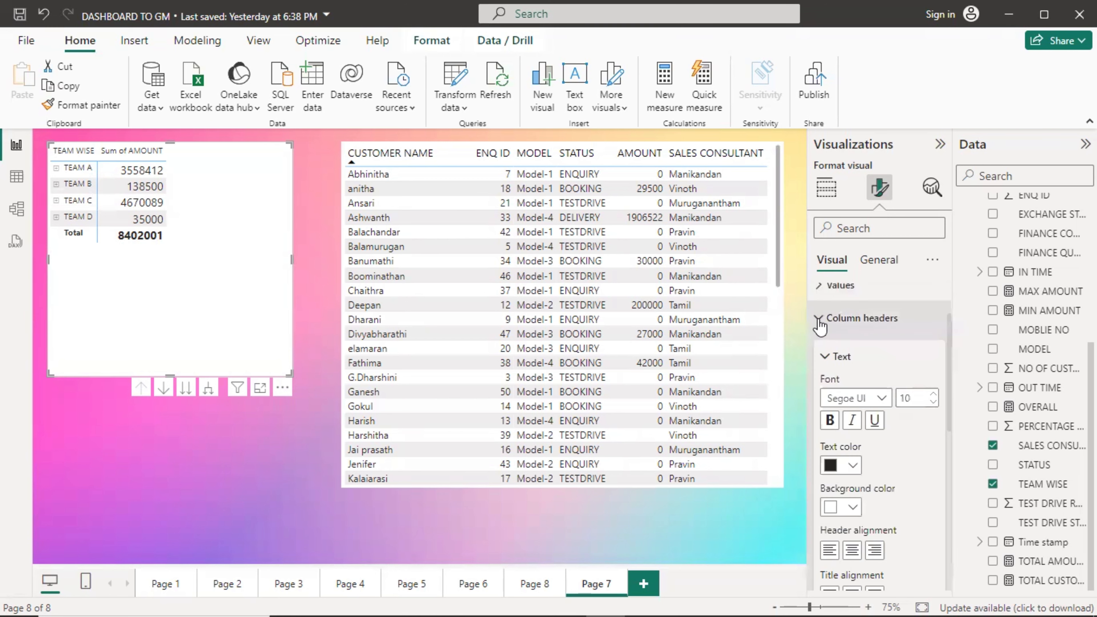
{"action": "scroll", "coordinate": [950, 382], "scroll_direction": "down", "scroll_amount": 2}
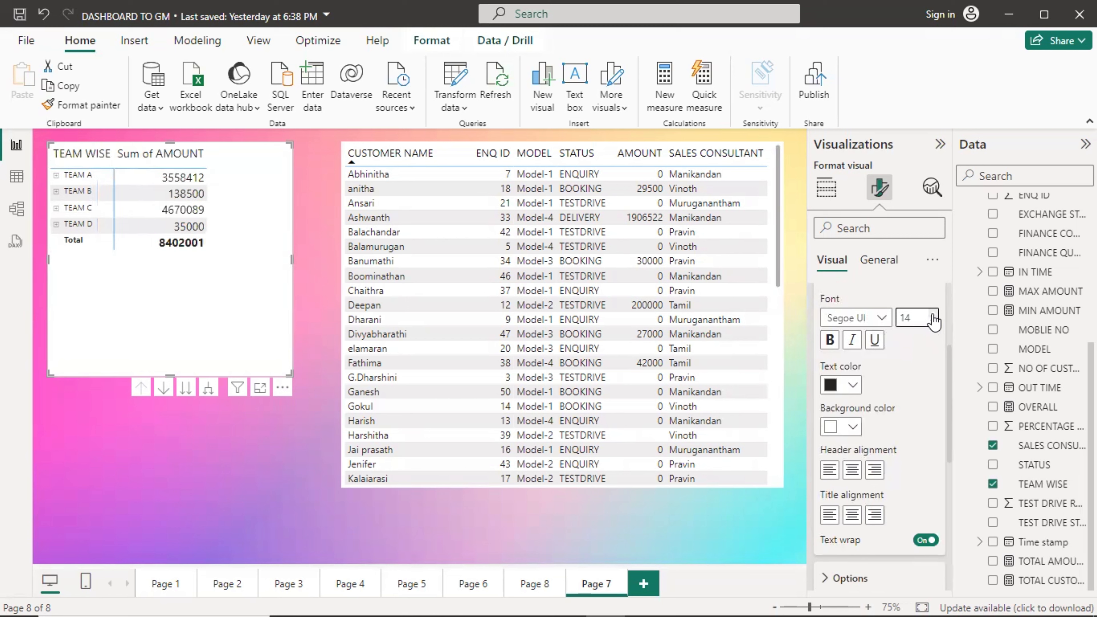
{"action": "scroll", "coordinate": [835, 327], "scroll_direction": "up", "scroll_amount": 3}
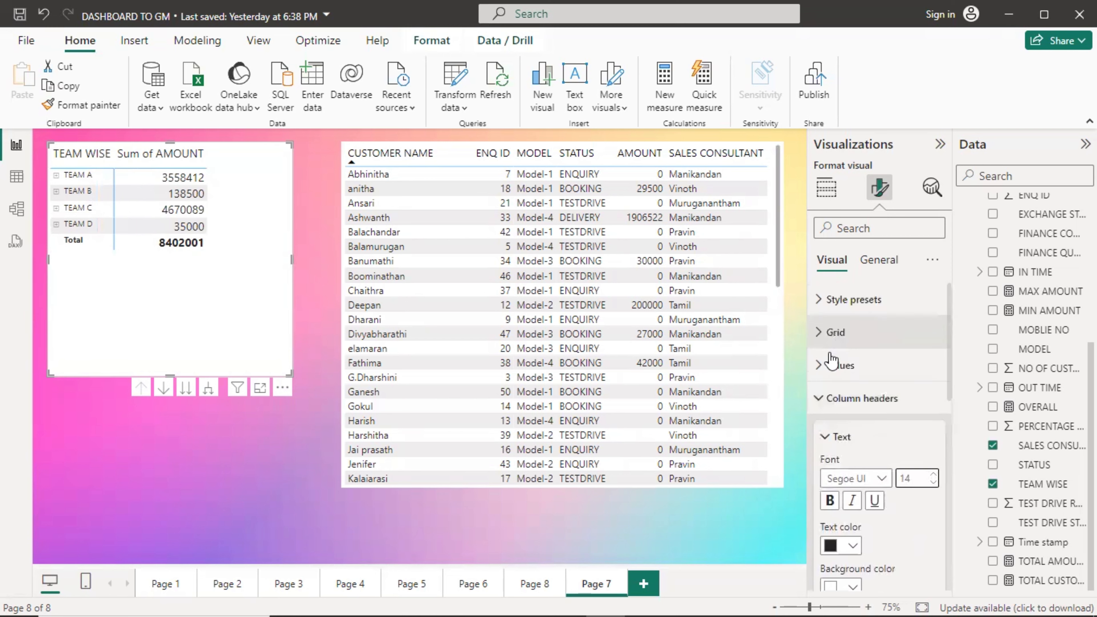
{"action": "left_click", "coordinate": [825, 400]}
Step: Set the font size of the matrix's row headers to 14 and move the matrix slightly closer to the customer table
{"action": "scroll", "coordinate": [825, 314], "scroll_direction": "down", "scroll_amount": 3}
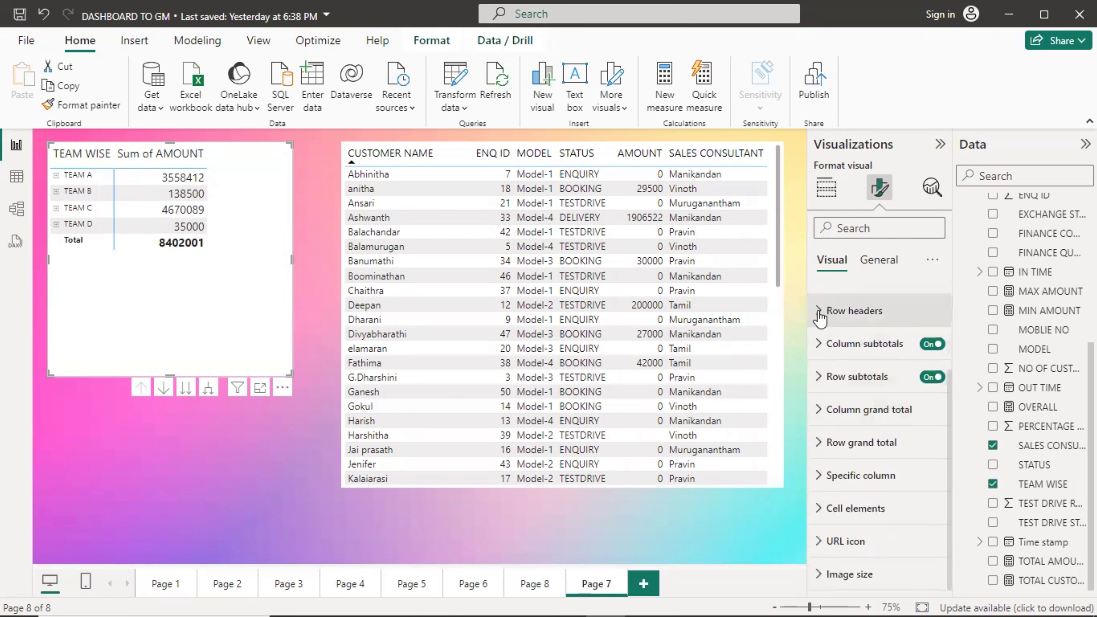
{"action": "left_click", "coordinate": [819, 315]}
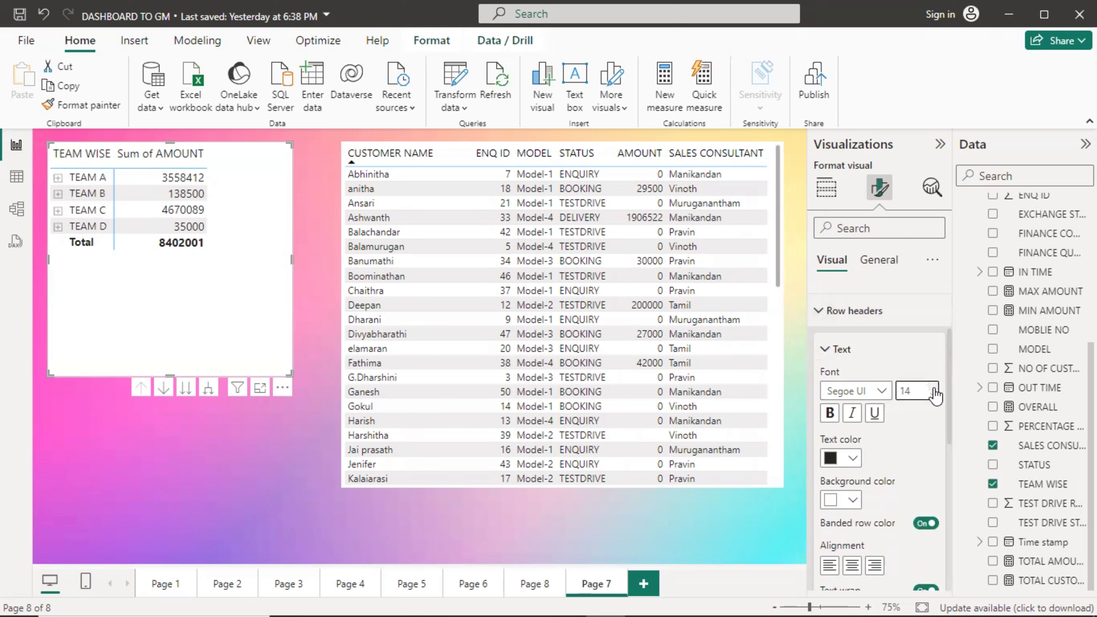
{"action": "left_click_drag", "start_coordinate": [294, 384], "coordinate": [245, 296]}
{"action": "left_click", "coordinate": [822, 313]}
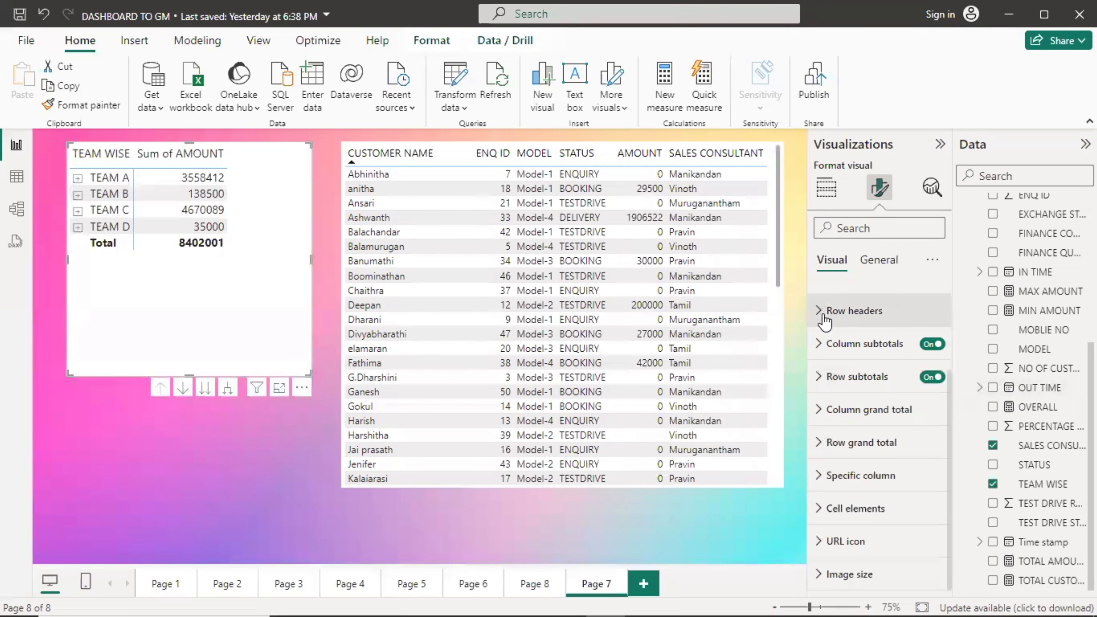
{"action": "scroll", "coordinate": [825, 322], "scroll_direction": "up", "scroll_amount": 3}
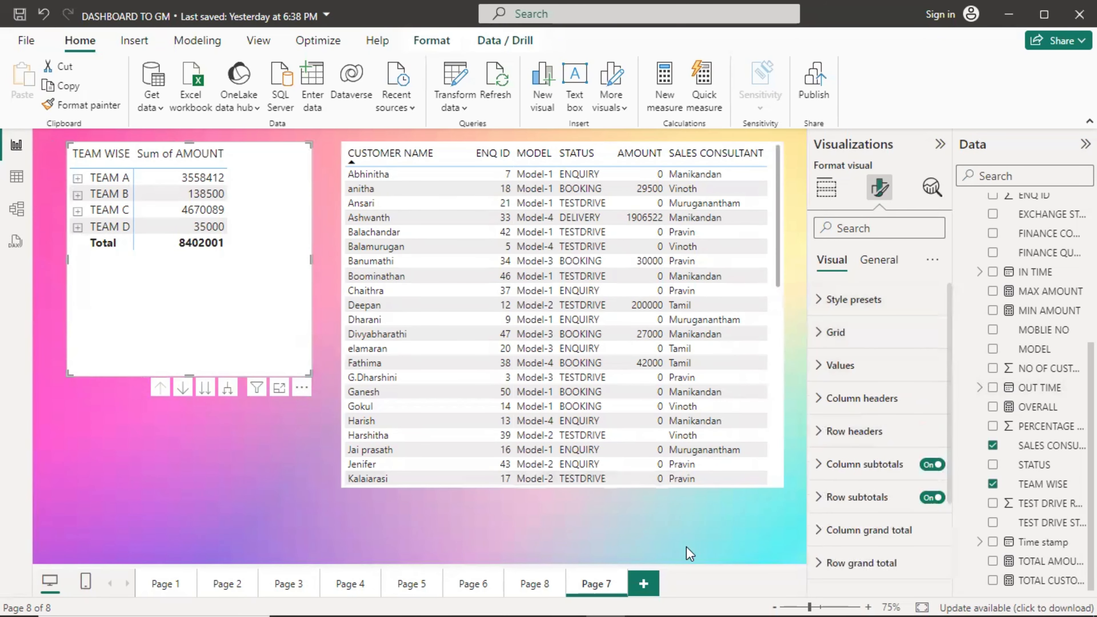
{"action": "left_click", "coordinate": [701, 529]}
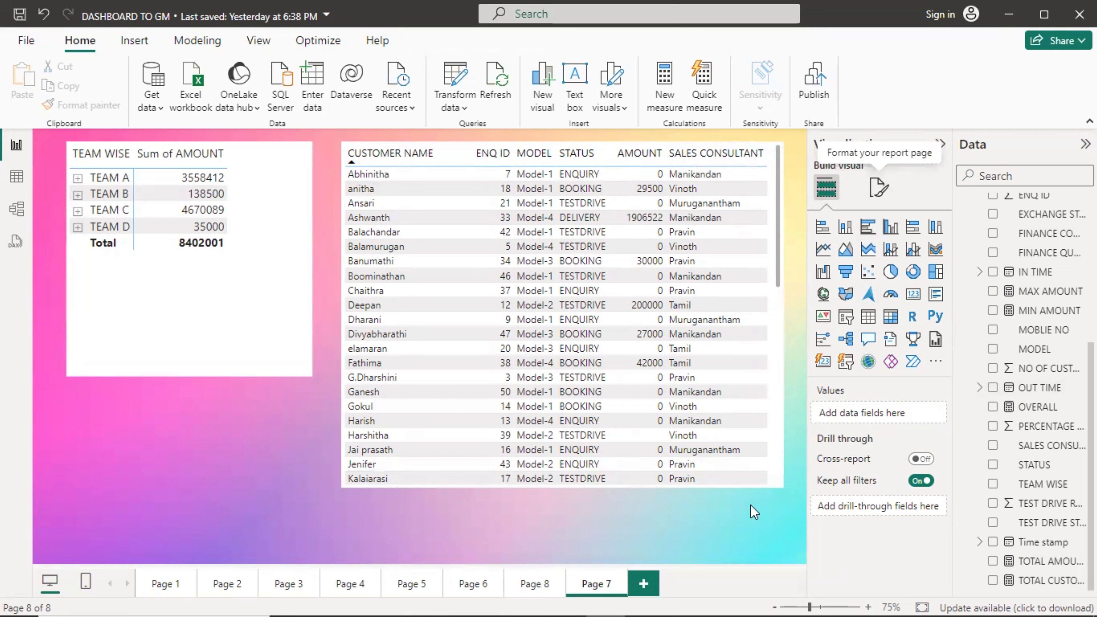
Step: Try the None, Minimal and Bold header style presets on the customer table
{"action": "left_click", "coordinate": [764, 472]}
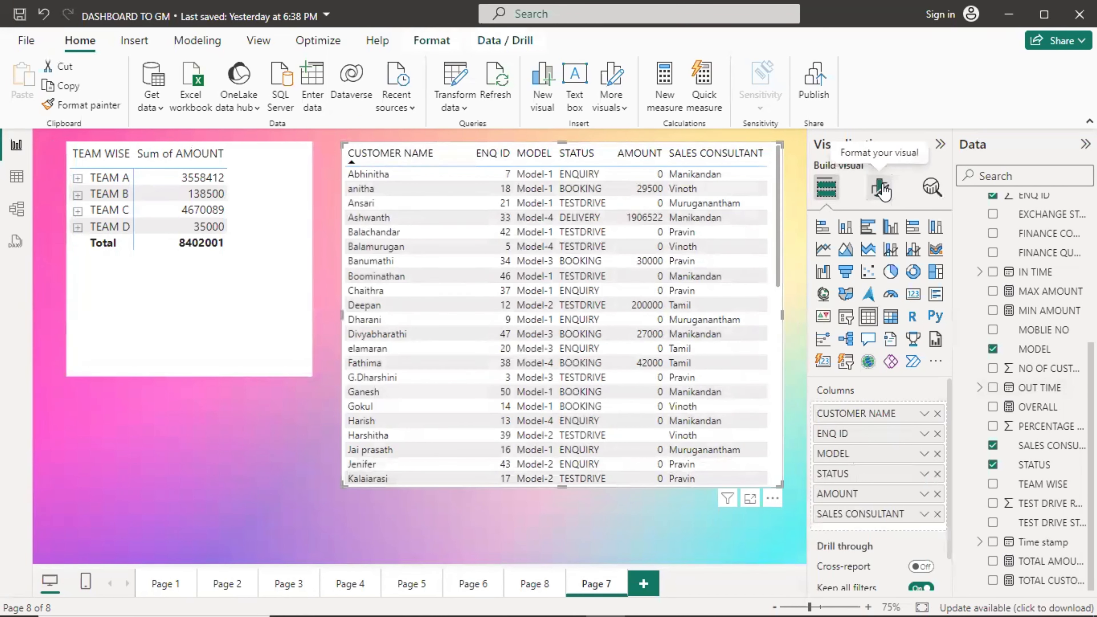
{"action": "left_click", "coordinate": [880, 188]}
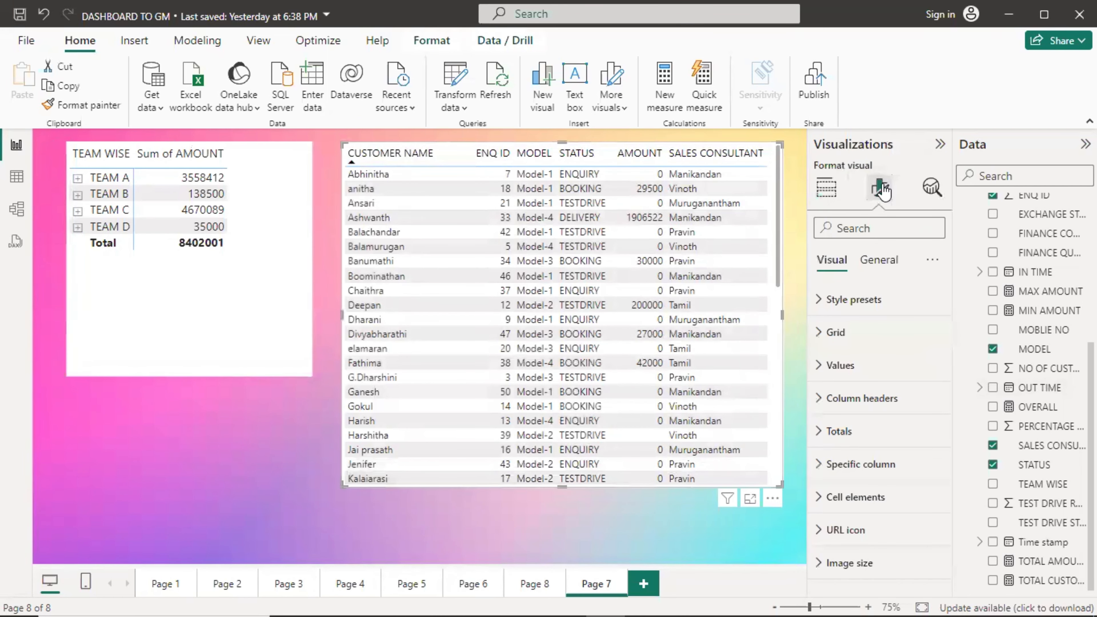
{"action": "left_click", "coordinate": [818, 302]}
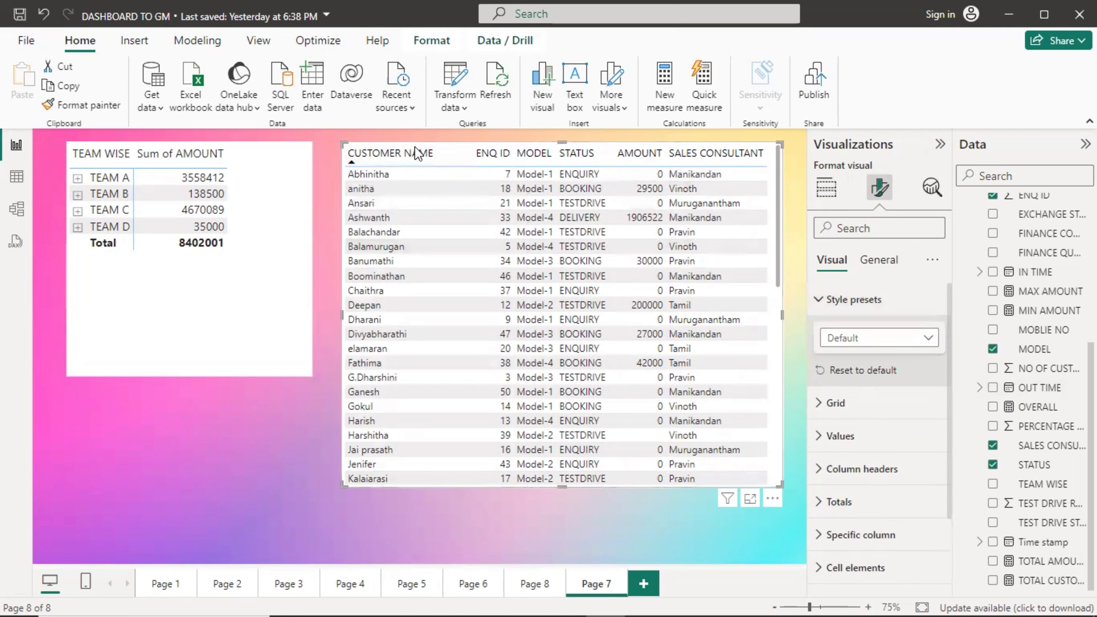
{"action": "left_click", "coordinate": [864, 335]}
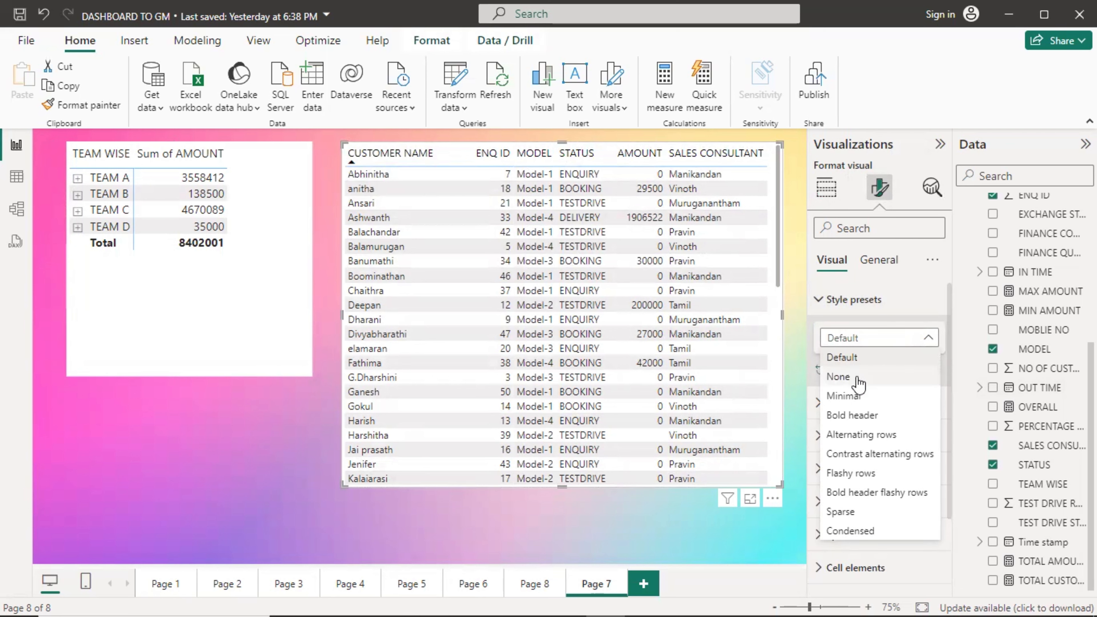
{"action": "left_click", "coordinate": [842, 377]}
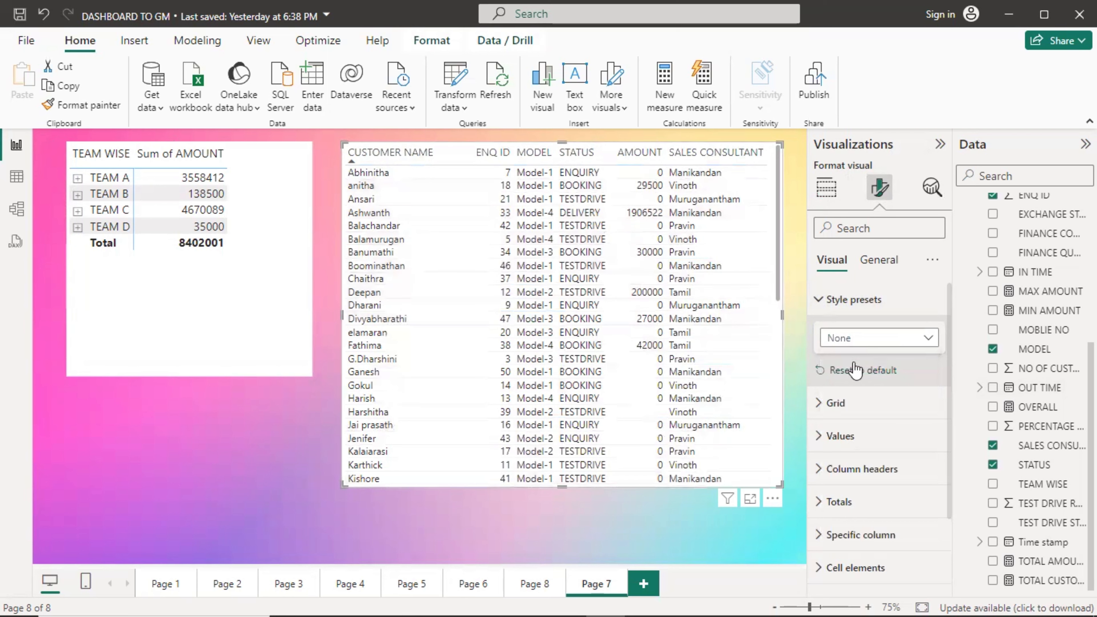
{"action": "left_click", "coordinate": [855, 334]}
{"action": "left_click", "coordinate": [848, 397]}
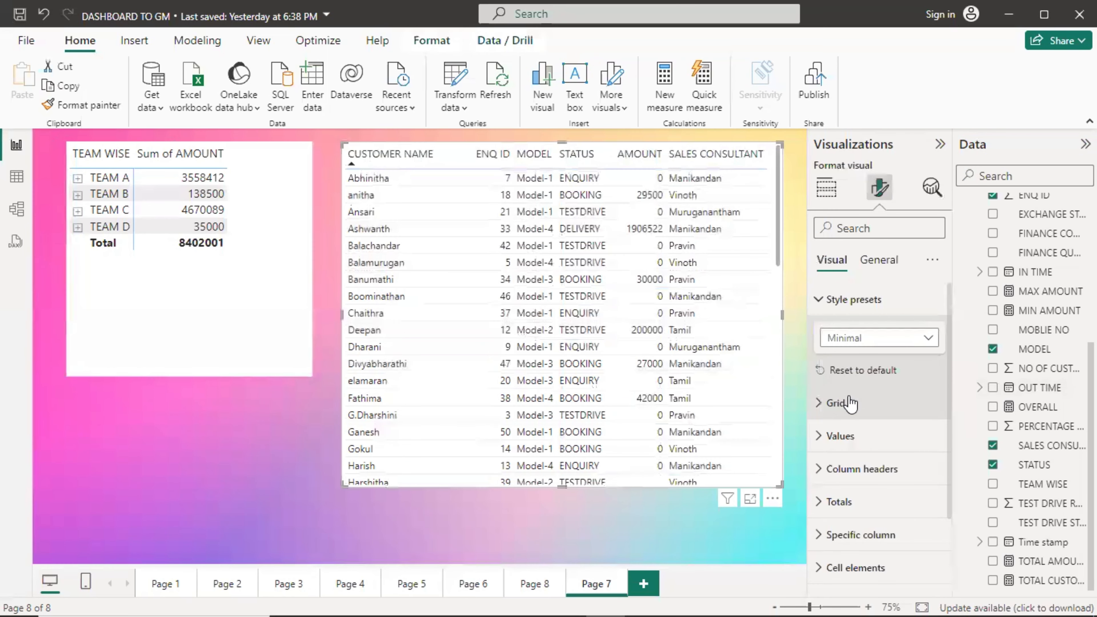
{"action": "left_click", "coordinate": [856, 342]}
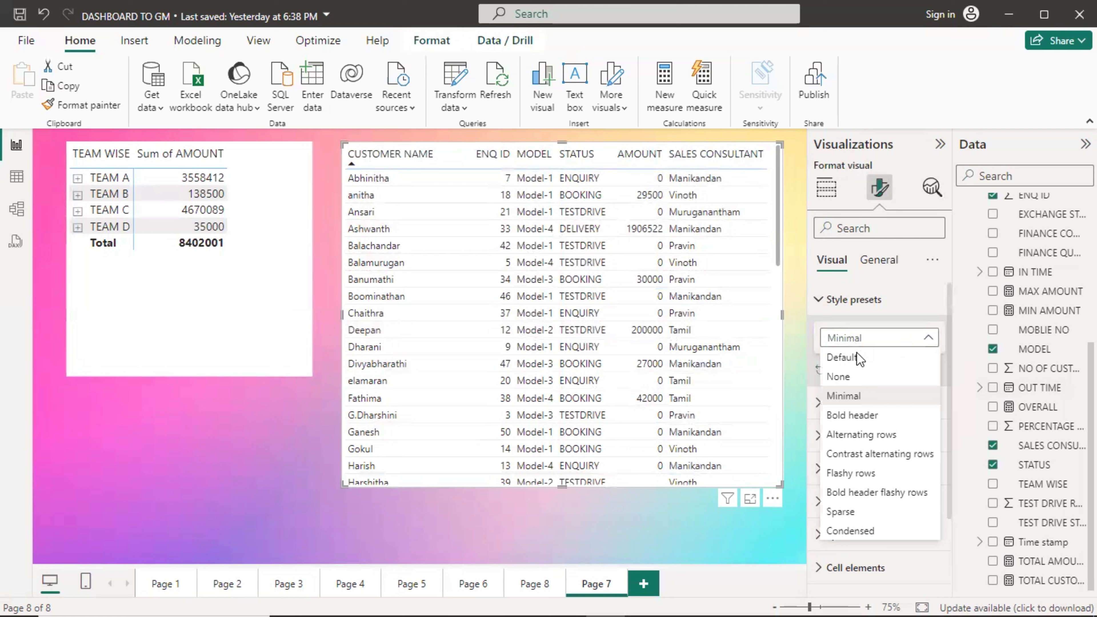
{"action": "left_click", "coordinate": [857, 417]}
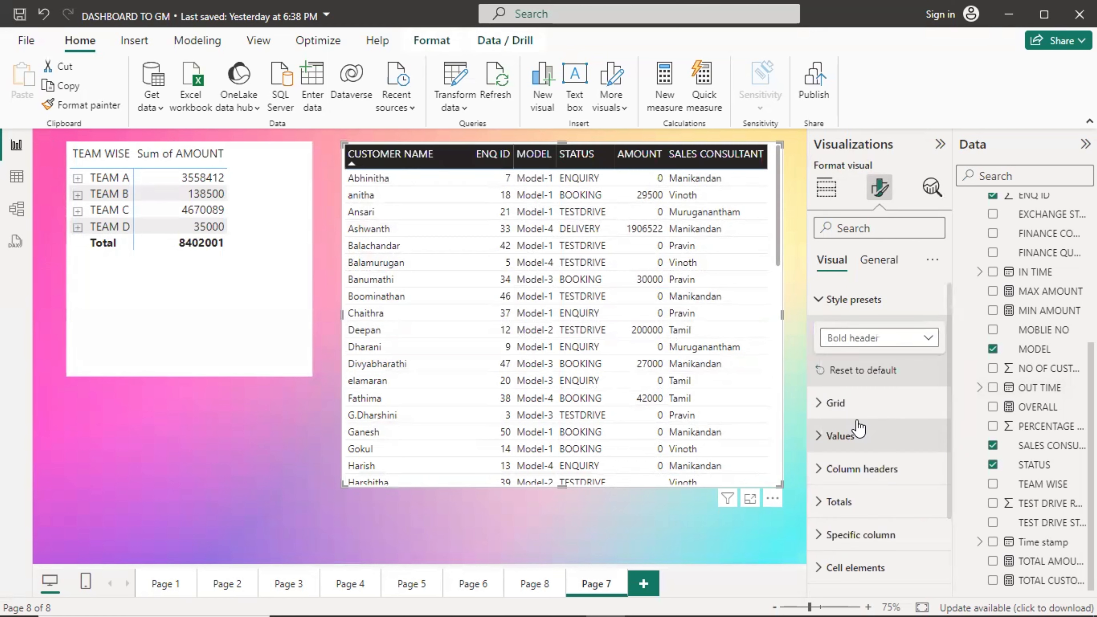
Step: Apply the Alternating rows style preset to the customer table
{"action": "left_click", "coordinate": [893, 342]}
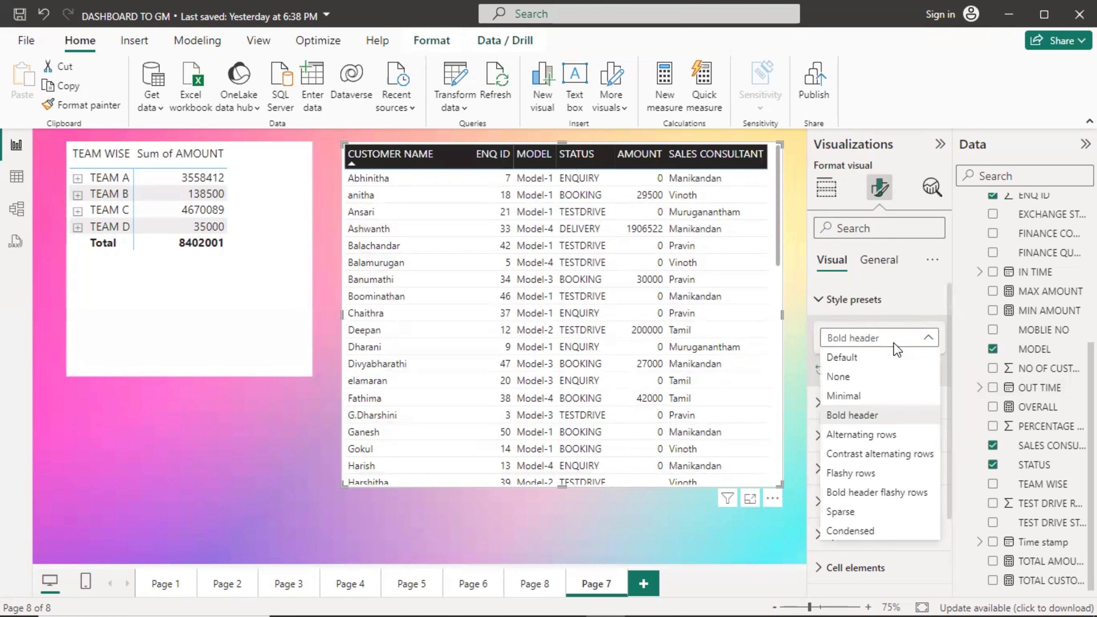
{"action": "left_click", "coordinate": [868, 437]}
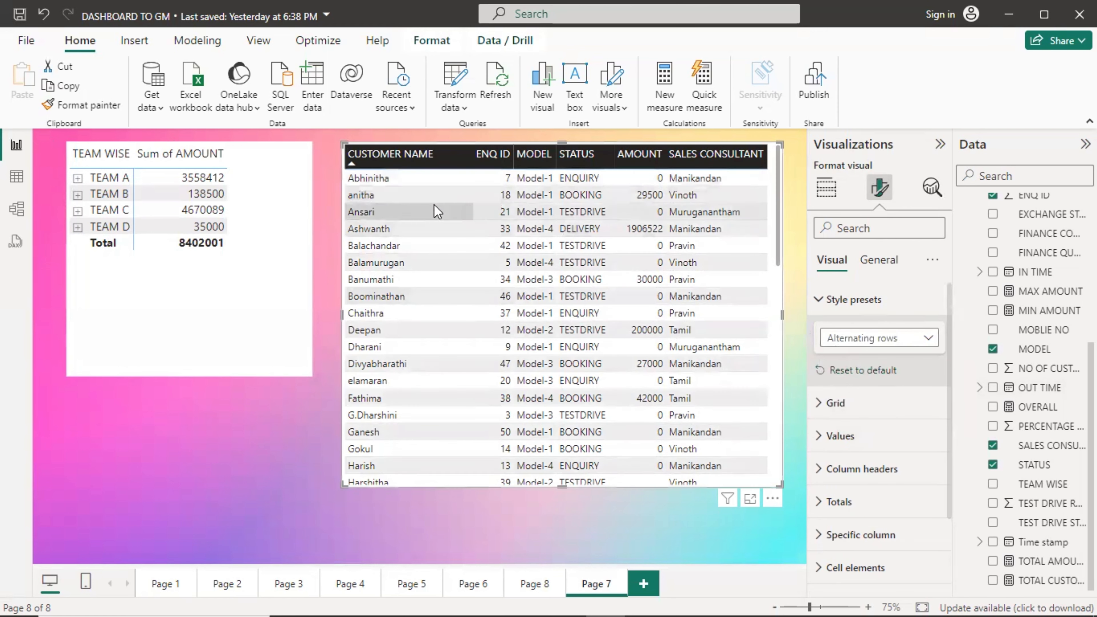
{"action": "left_click", "coordinate": [819, 302]}
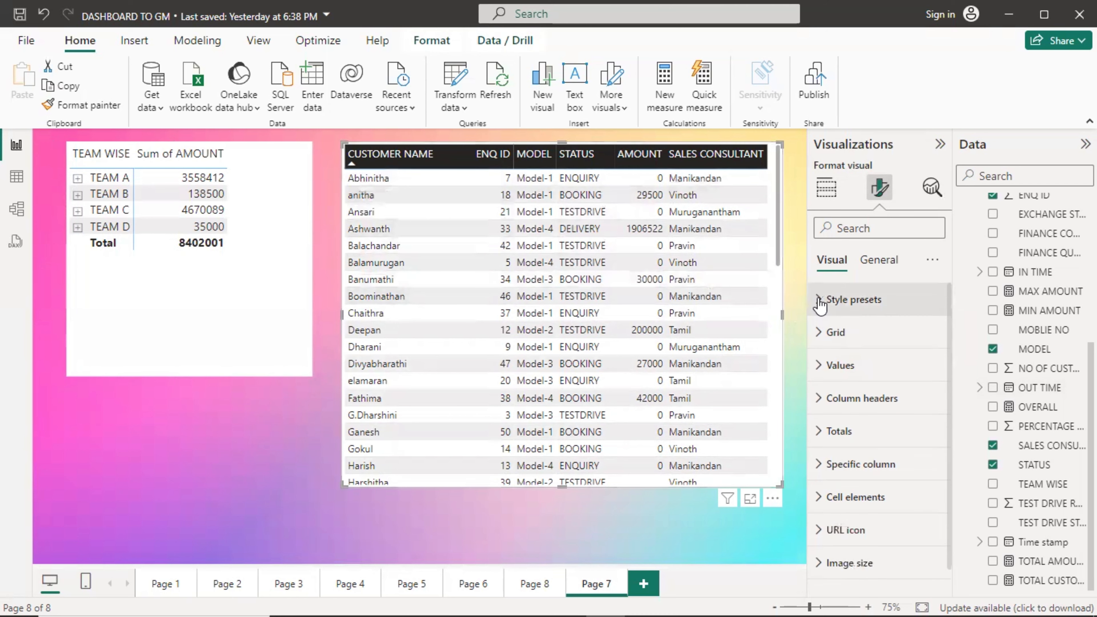
Step: Turn on vertical gridlines for the customer table and set their color to a medium grey
{"action": "left_click", "coordinate": [817, 333]}
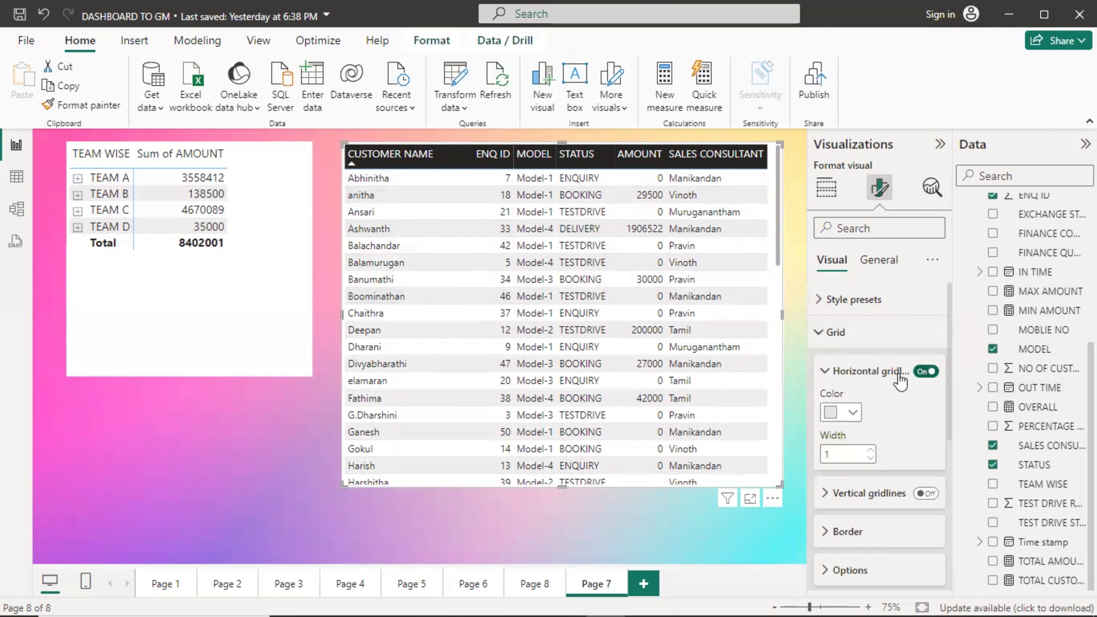
{"action": "left_click", "coordinate": [823, 371]}
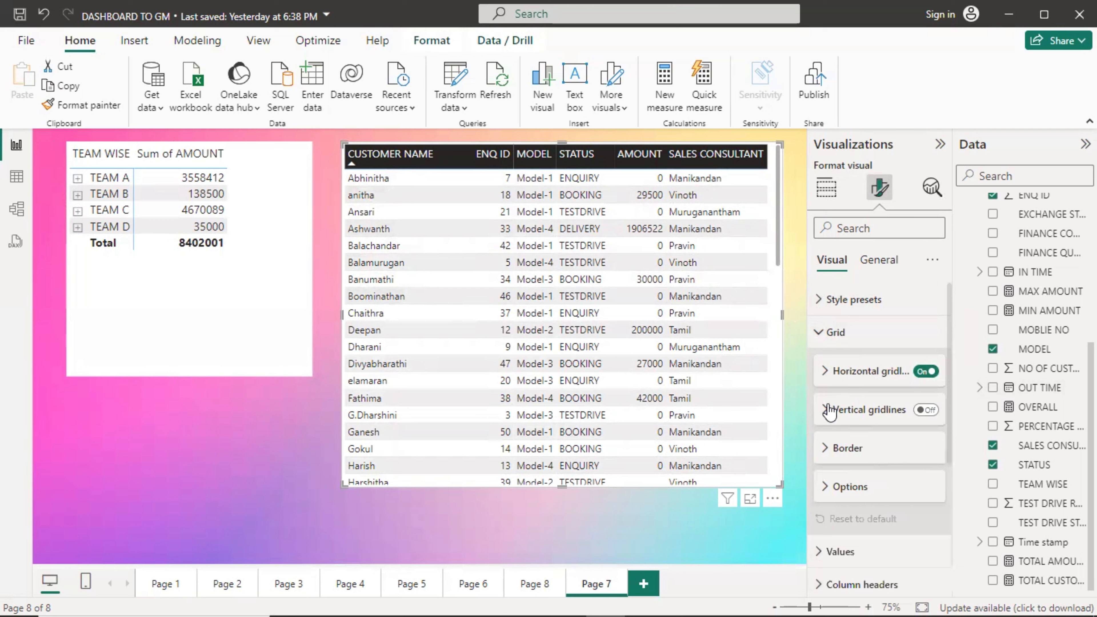
{"action": "left_click", "coordinate": [931, 410]}
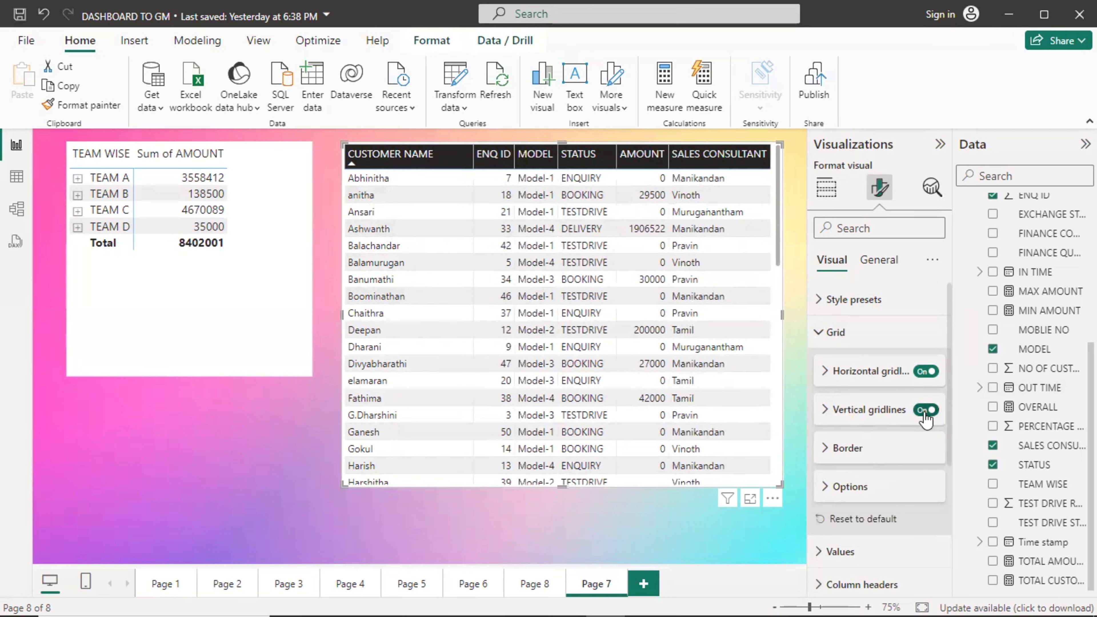
{"action": "left_click", "coordinate": [826, 410]}
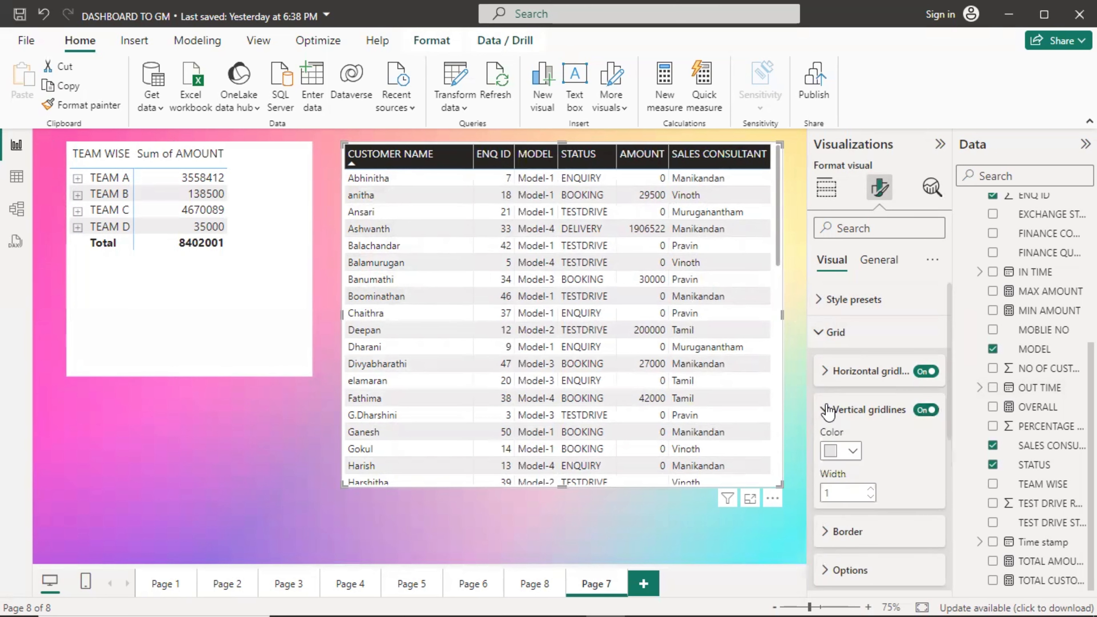
{"action": "left_click", "coordinate": [834, 450]}
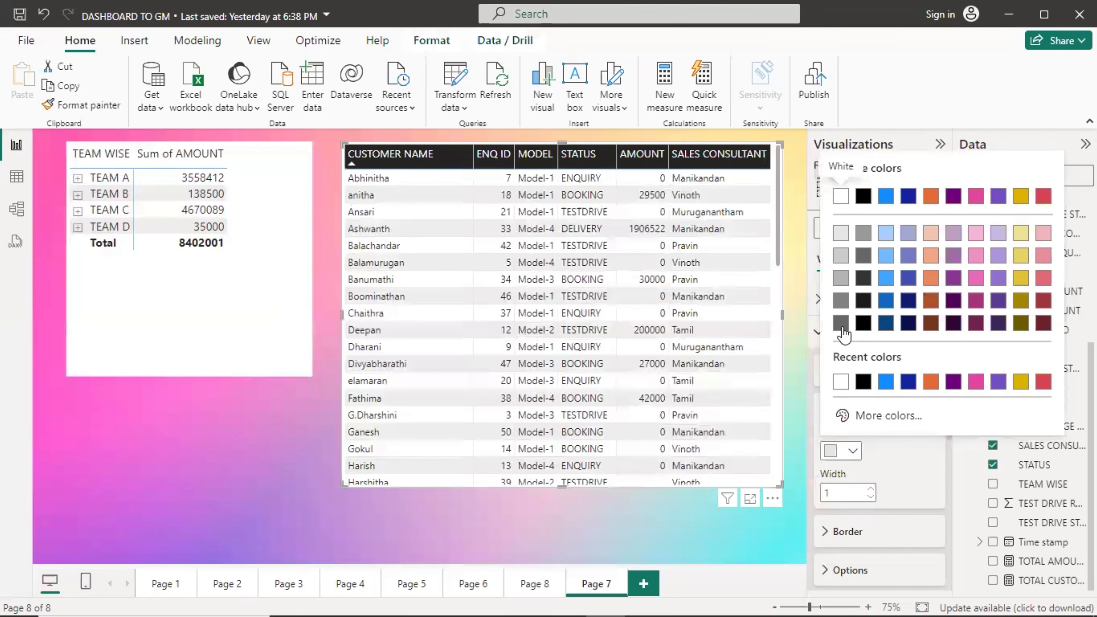
{"action": "left_click", "coordinate": [841, 301]}
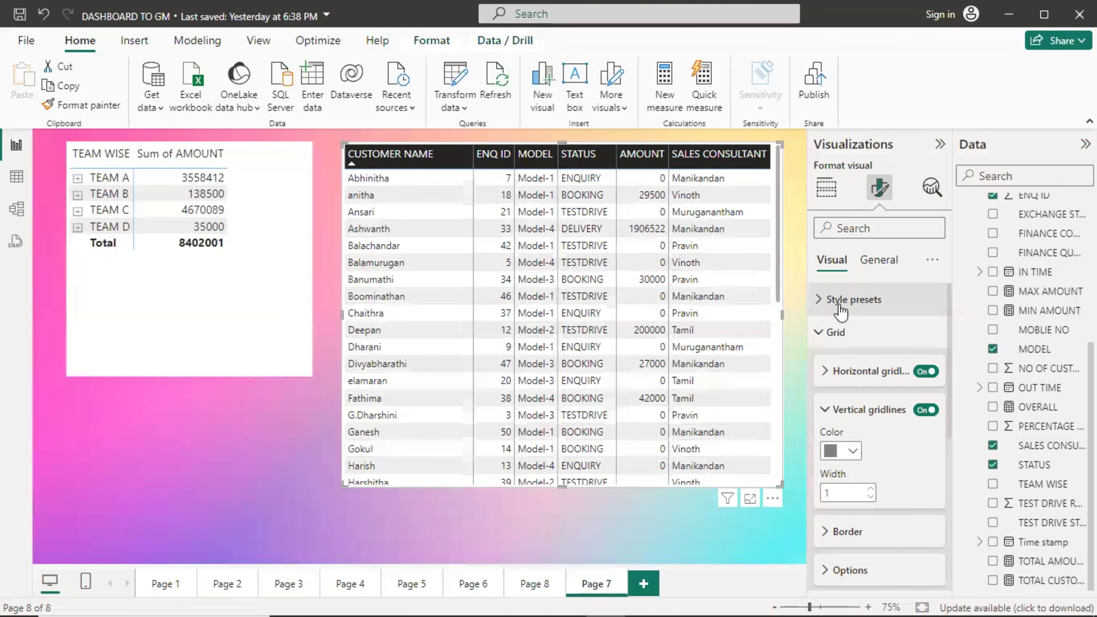
{"action": "left_click", "coordinate": [834, 450]}
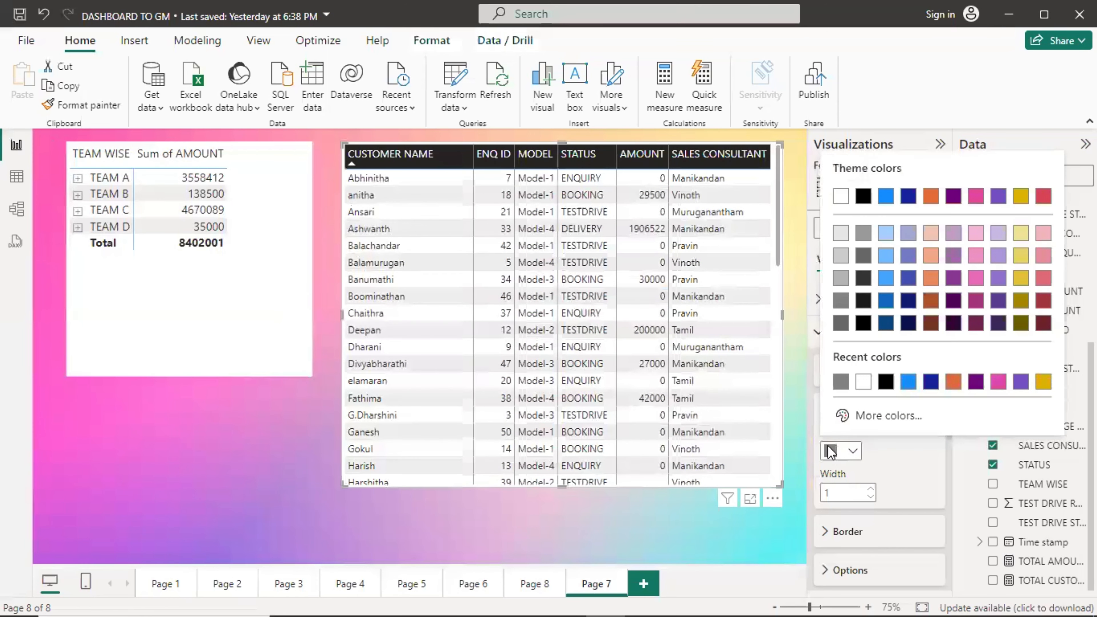
{"action": "left_click", "coordinate": [840, 279]}
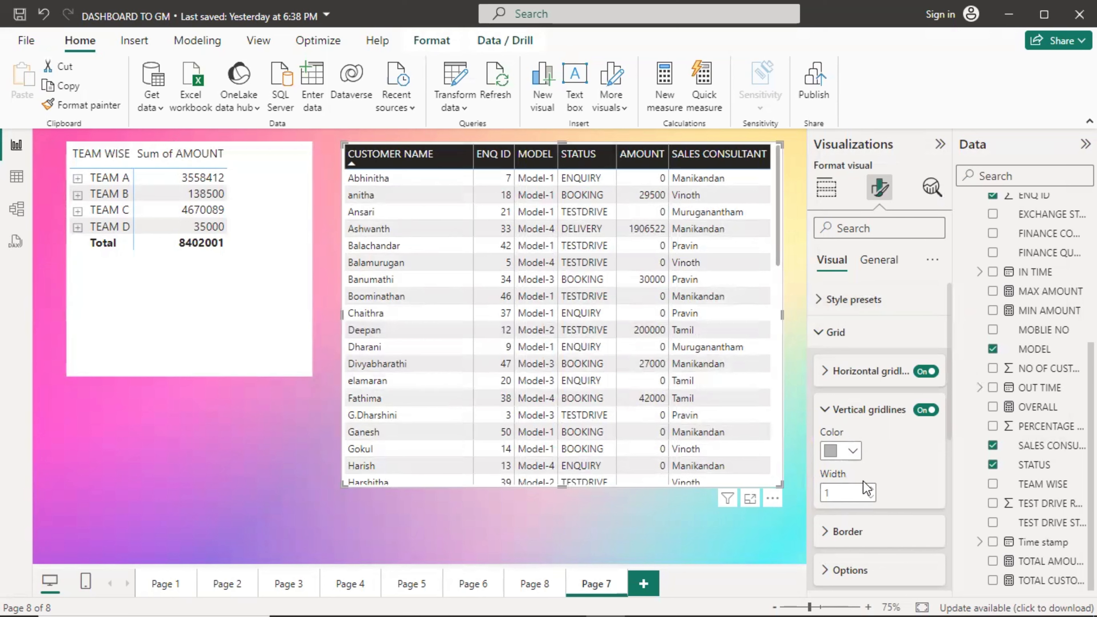
Step: Try a width of 2 for the customer table's vertical gridlines
{"action": "left_click", "coordinate": [871, 493]}
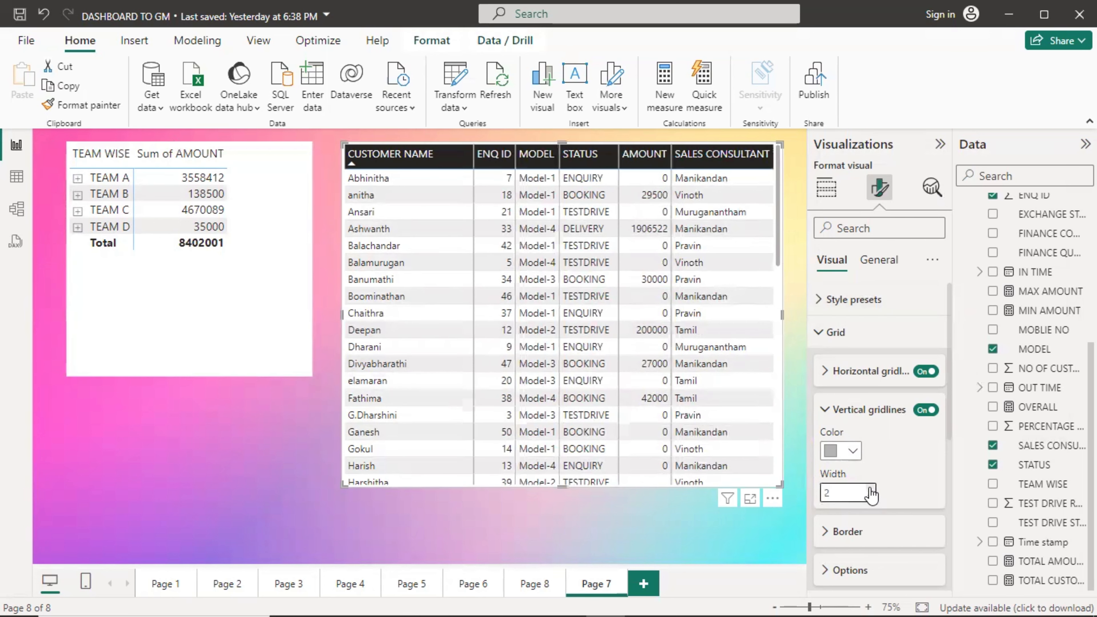
{"action": "left_click", "coordinate": [826, 411]}
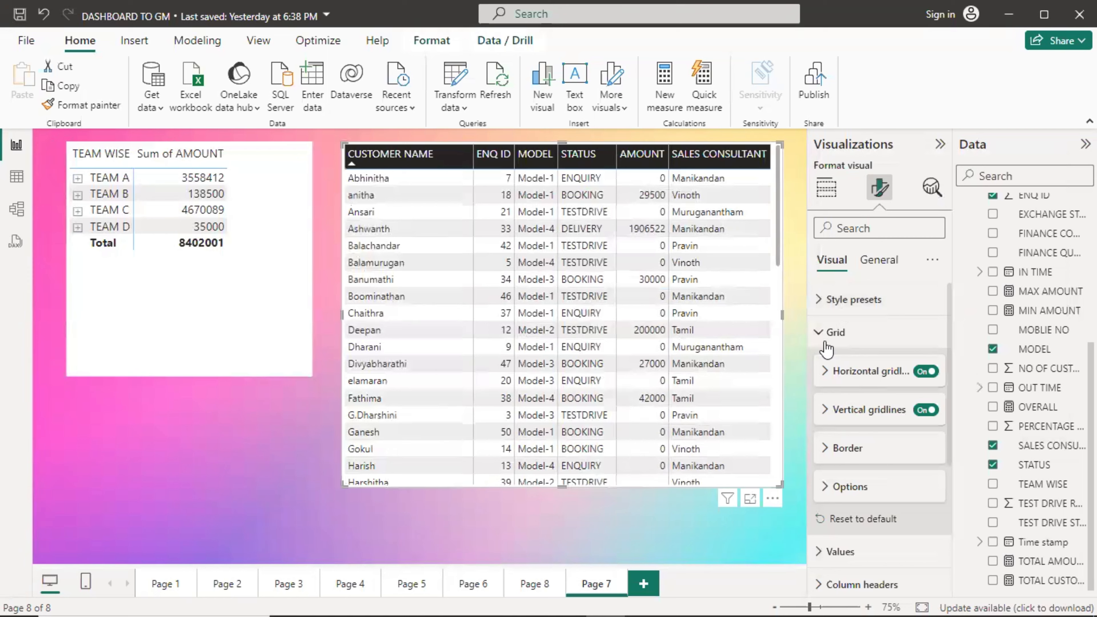
{"action": "left_click", "coordinate": [823, 332]}
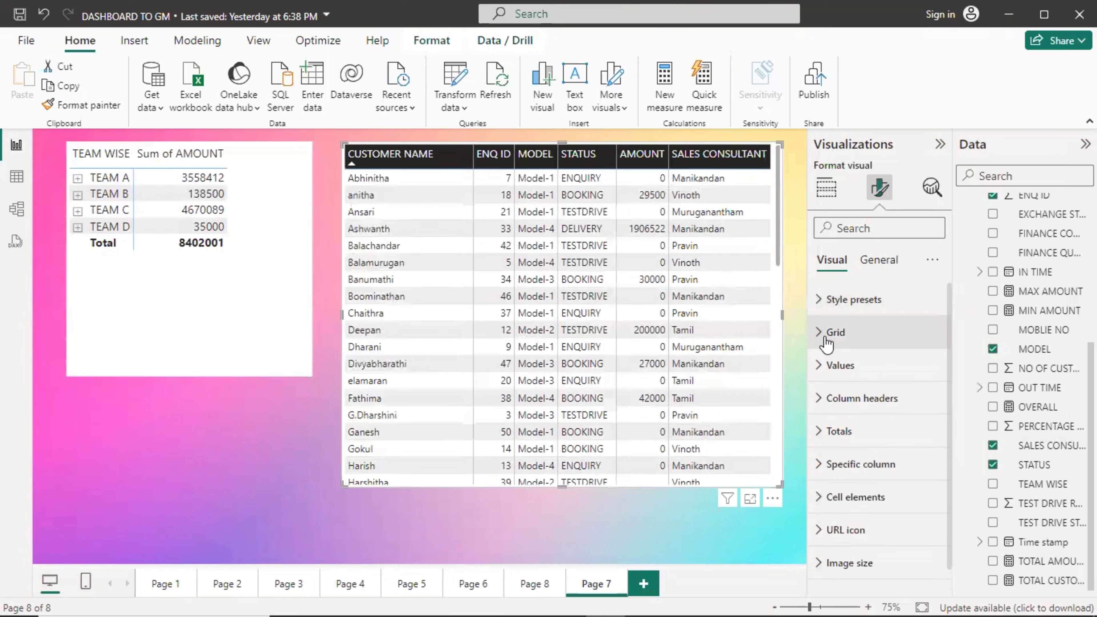
Step: Try blue as the alternate text color of the customer table's values, and set it to white
{"action": "left_click", "coordinate": [824, 365]}
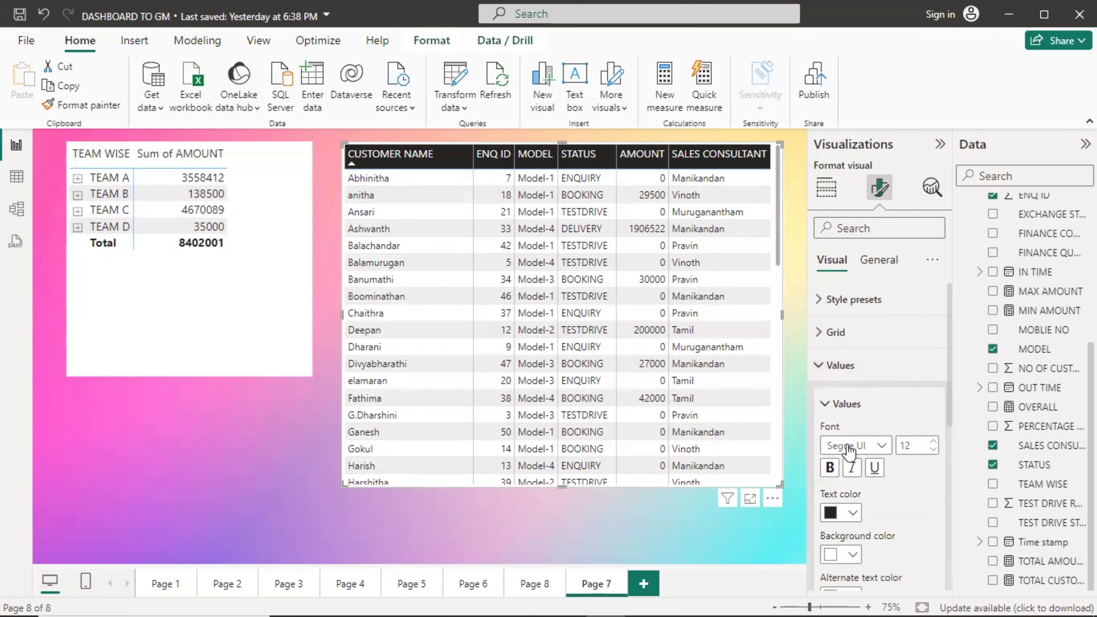
{"action": "scroll", "coordinate": [848, 450], "scroll_direction": "down", "scroll_amount": 4}
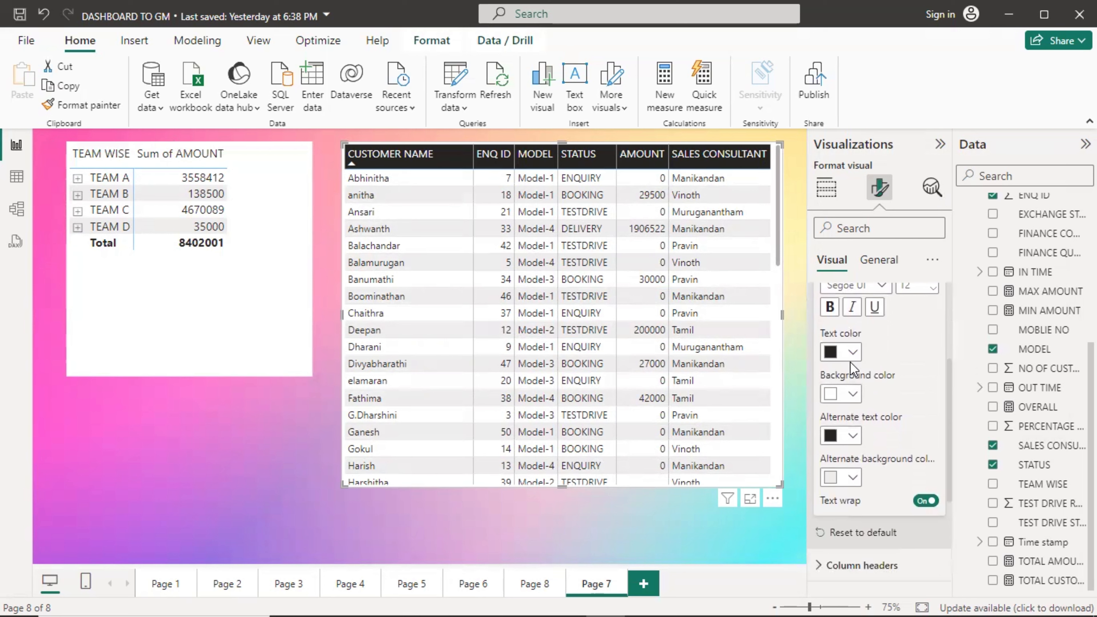
{"action": "left_click", "coordinate": [844, 435]}
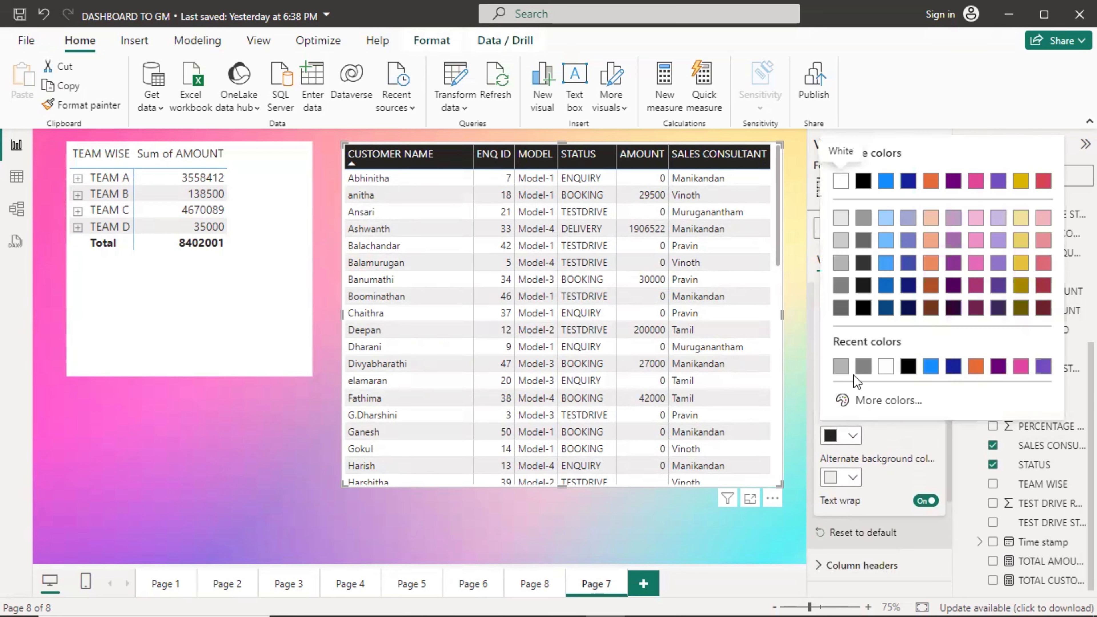
{"action": "left_click", "coordinate": [885, 286]}
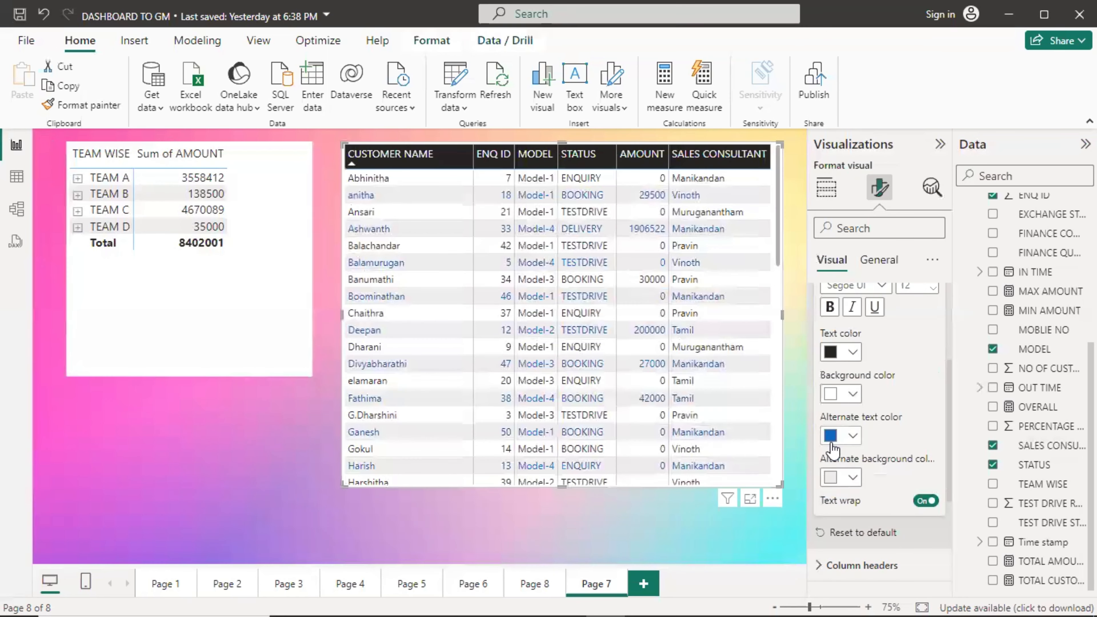
{"action": "left_click", "coordinate": [830, 478]}
{"action": "left_click", "coordinate": [840, 182]}
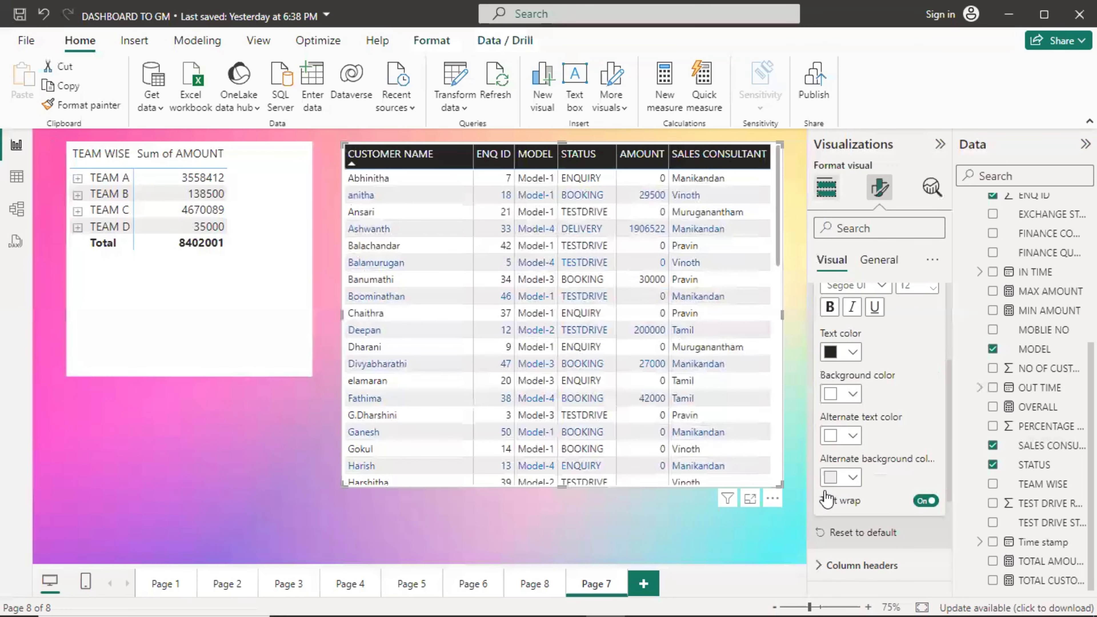
Step: Set the alternate background color of the customer table's values to dark blue
{"action": "left_click", "coordinate": [840, 477]}
{"action": "left_click", "coordinate": [863, 408]}
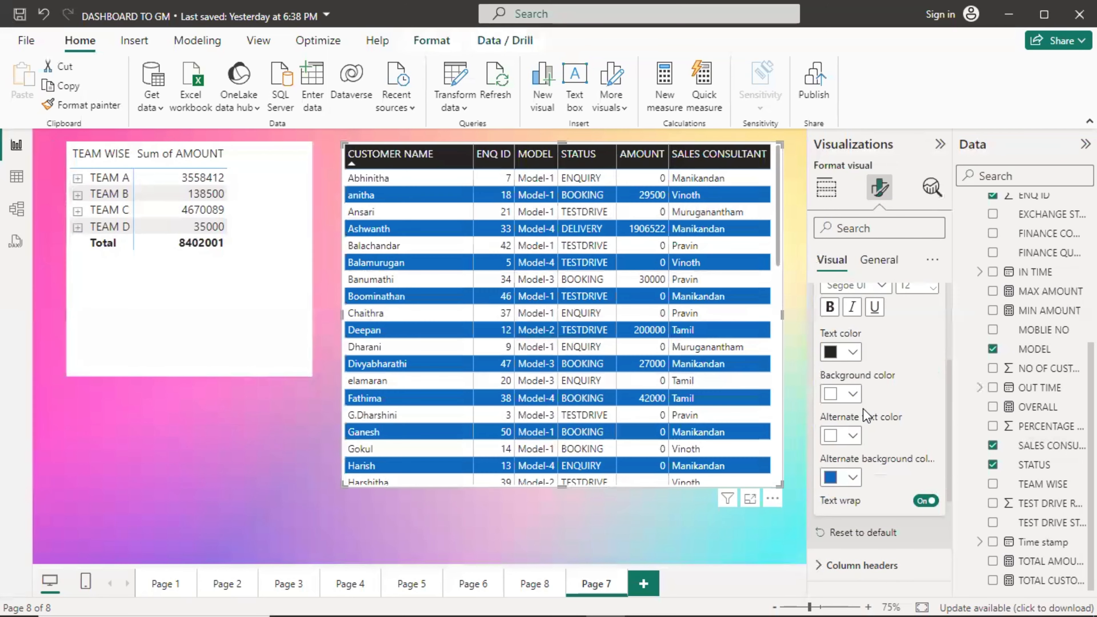
{"action": "scroll", "coordinate": [837, 397], "scroll_direction": "up", "scroll_amount": 3}
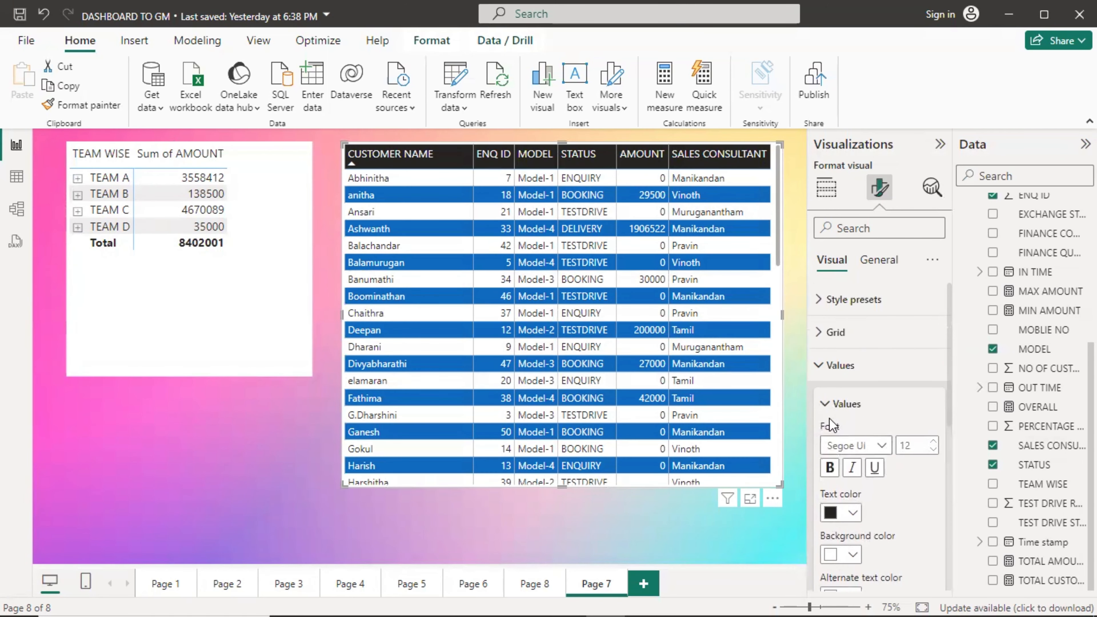
{"action": "left_click", "coordinate": [827, 405]}
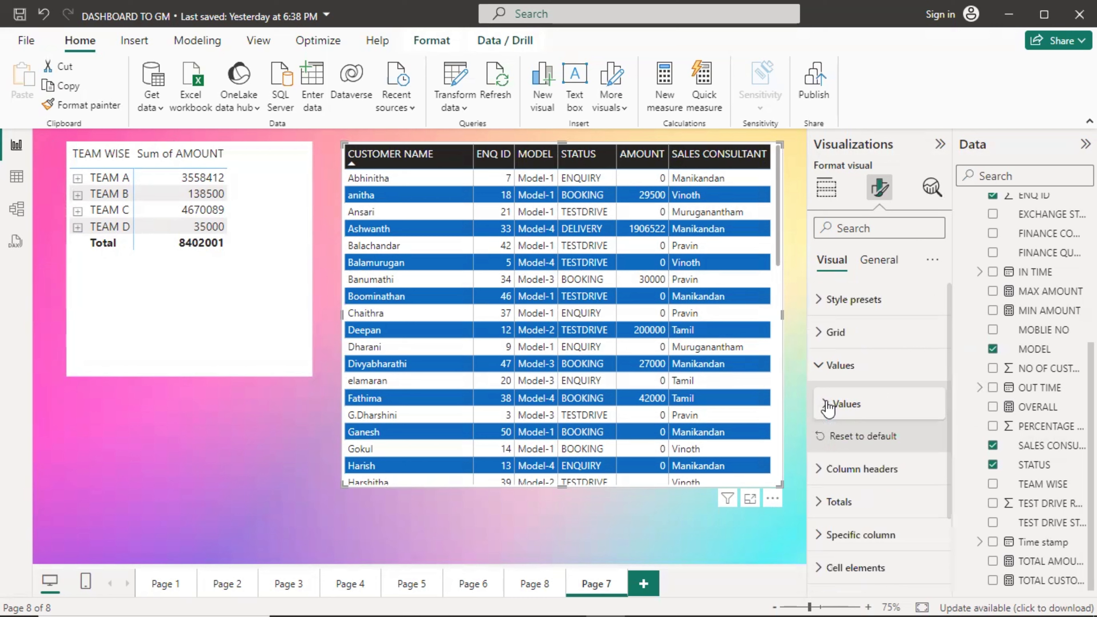
{"action": "left_click", "coordinate": [827, 405]}
{"action": "scroll", "coordinate": [846, 453], "scroll_direction": "down", "scroll_amount": 2}
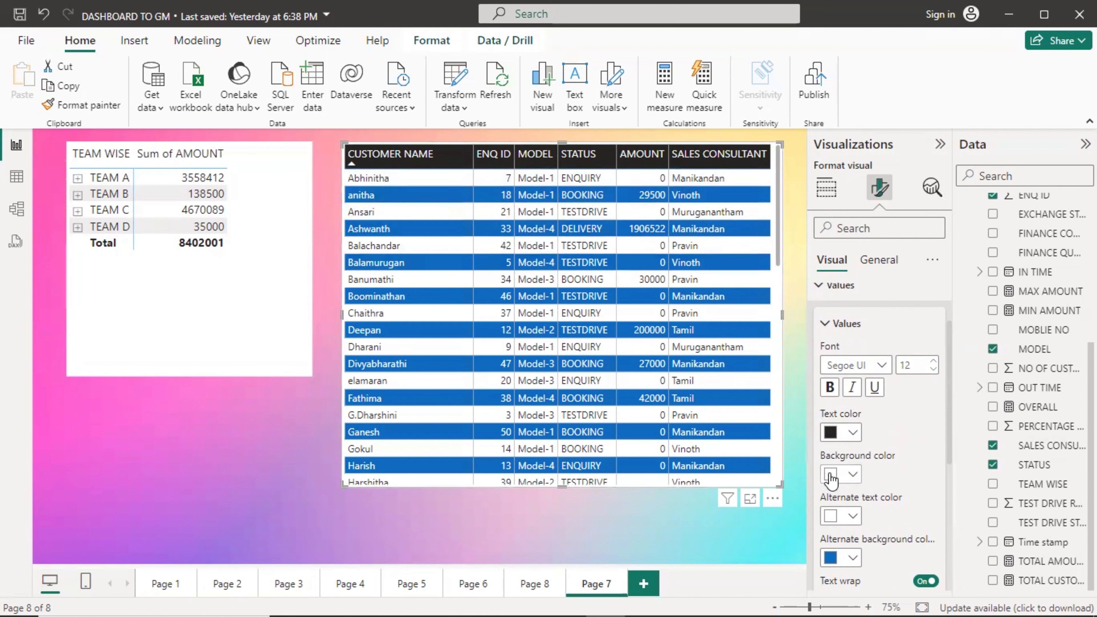
{"action": "scroll", "coordinate": [827, 389], "scroll_direction": "up", "scroll_amount": 2}
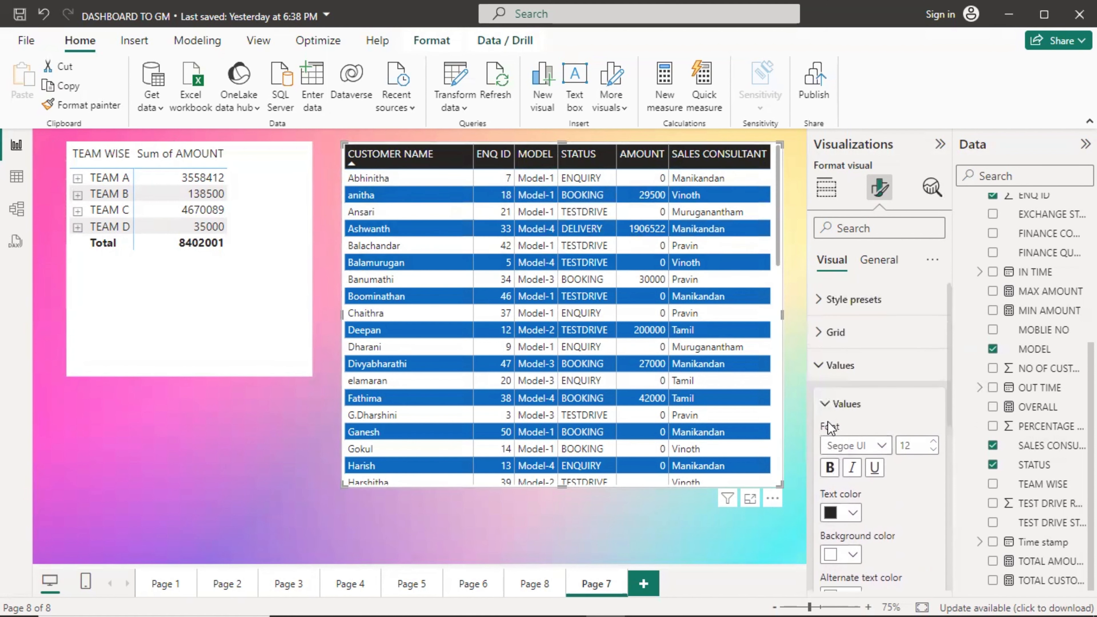
{"action": "left_click", "coordinate": [825, 406]}
Step: Set the font size of the customer table's column headers to 14 and widen the table slightly to fit them
{"action": "scroll", "coordinate": [834, 414], "scroll_direction": "down", "scroll_amount": 2}
{"action": "left_click", "coordinate": [820, 389]}
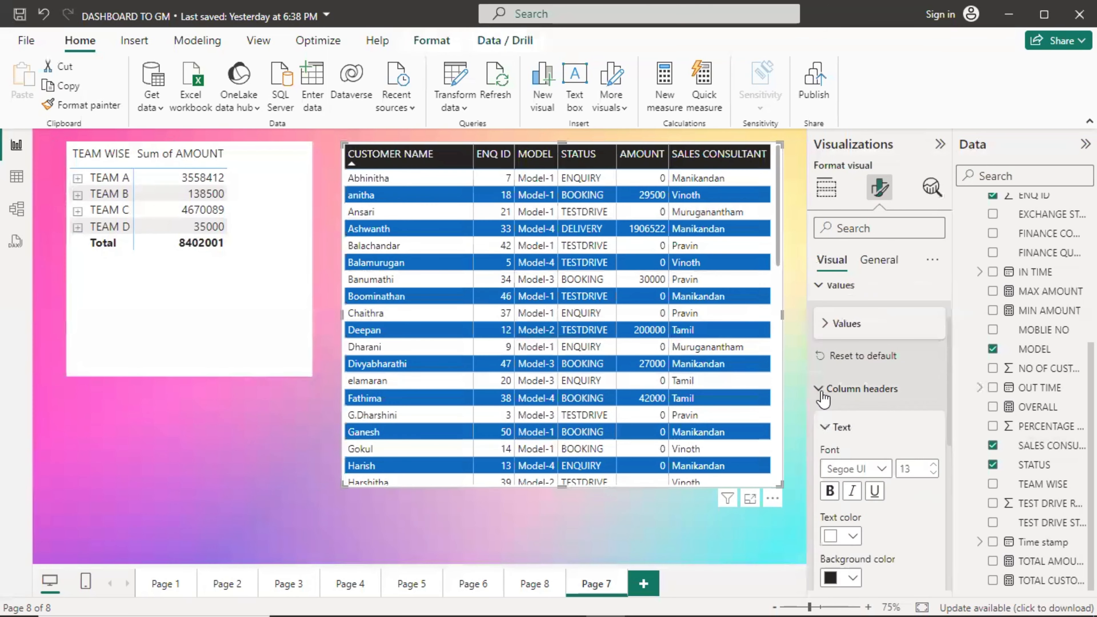
{"action": "scroll", "coordinate": [833, 397], "scroll_direction": "down", "scroll_amount": 2}
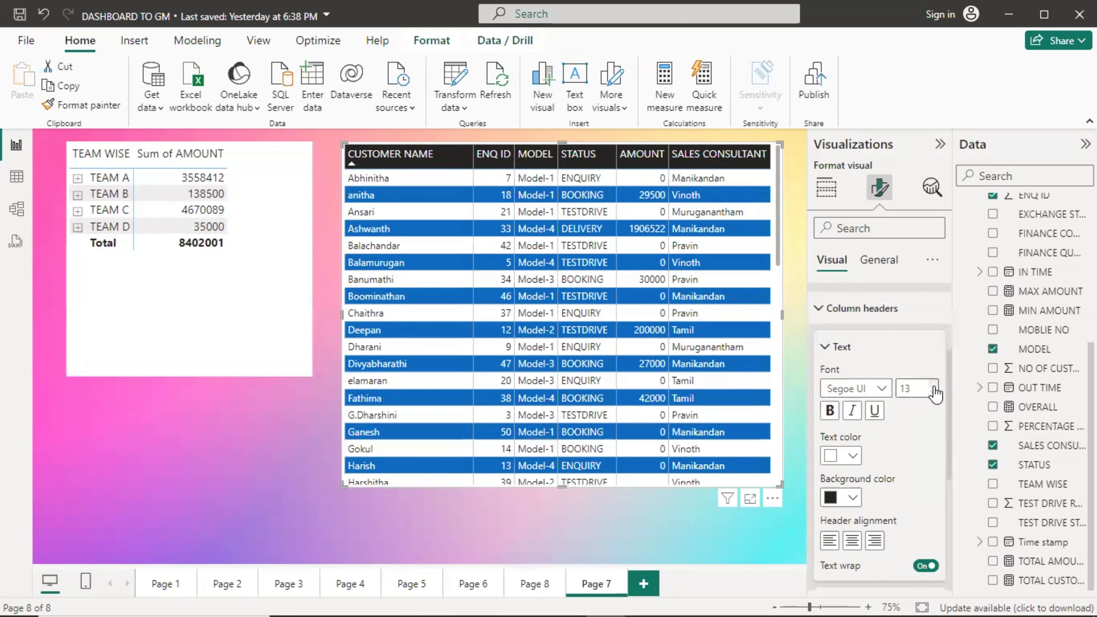
{"action": "left_click", "coordinate": [935, 388]}
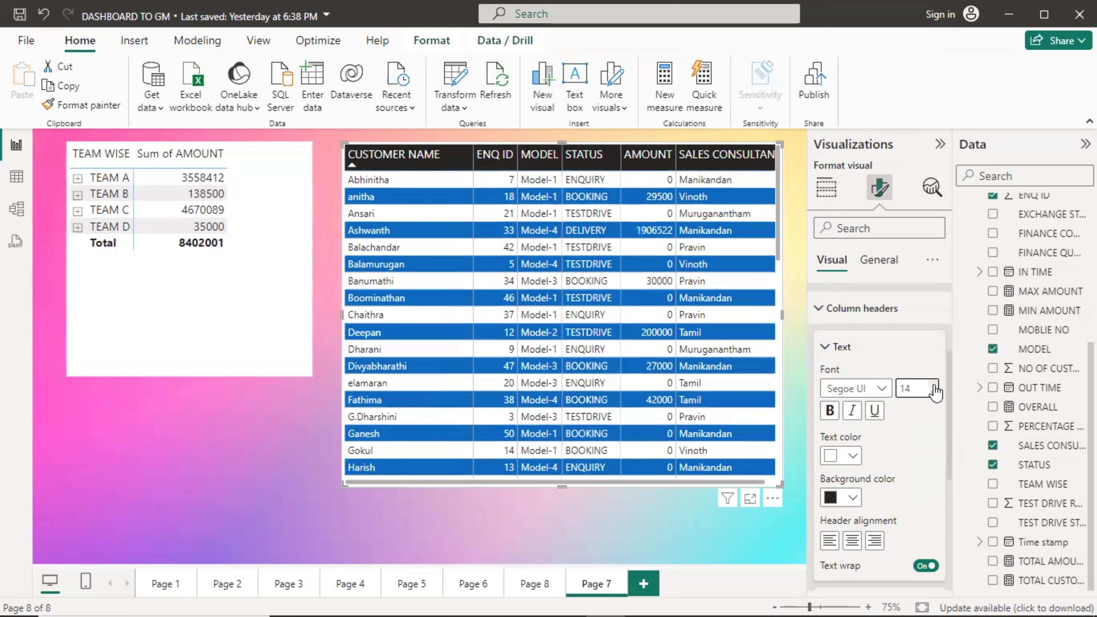
{"action": "left_click_drag", "start_coordinate": [791, 316], "coordinate": [802, 316]}
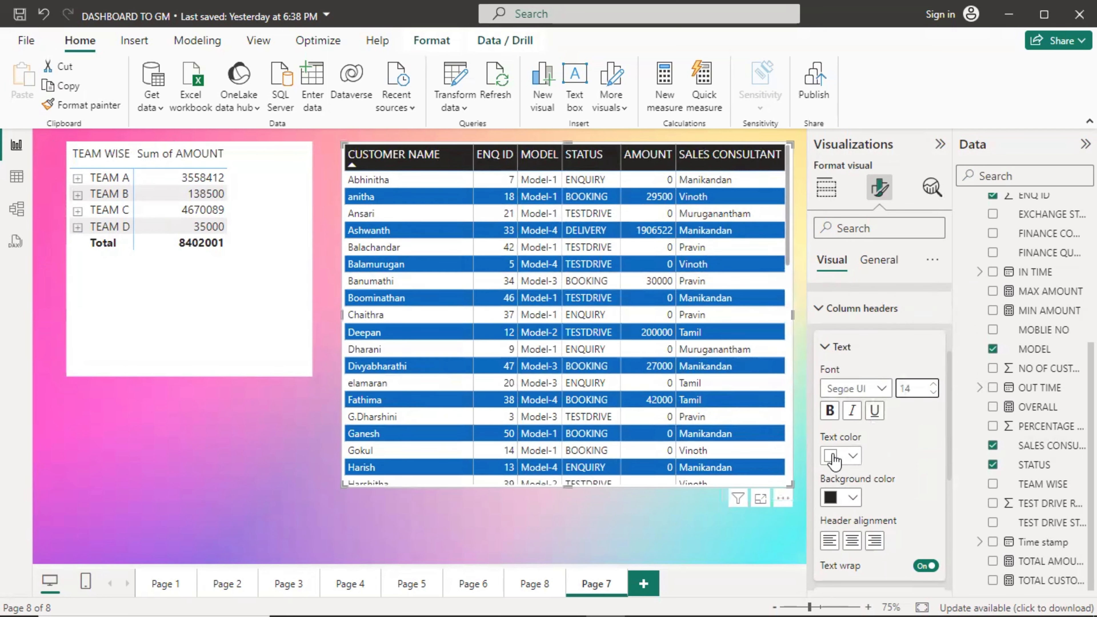
Step: Try purple as the background color of the customer table's column headers
{"action": "scroll", "coordinate": [834, 463], "scroll_direction": "down", "scroll_amount": 2}
{"action": "left_click", "coordinate": [834, 422]}
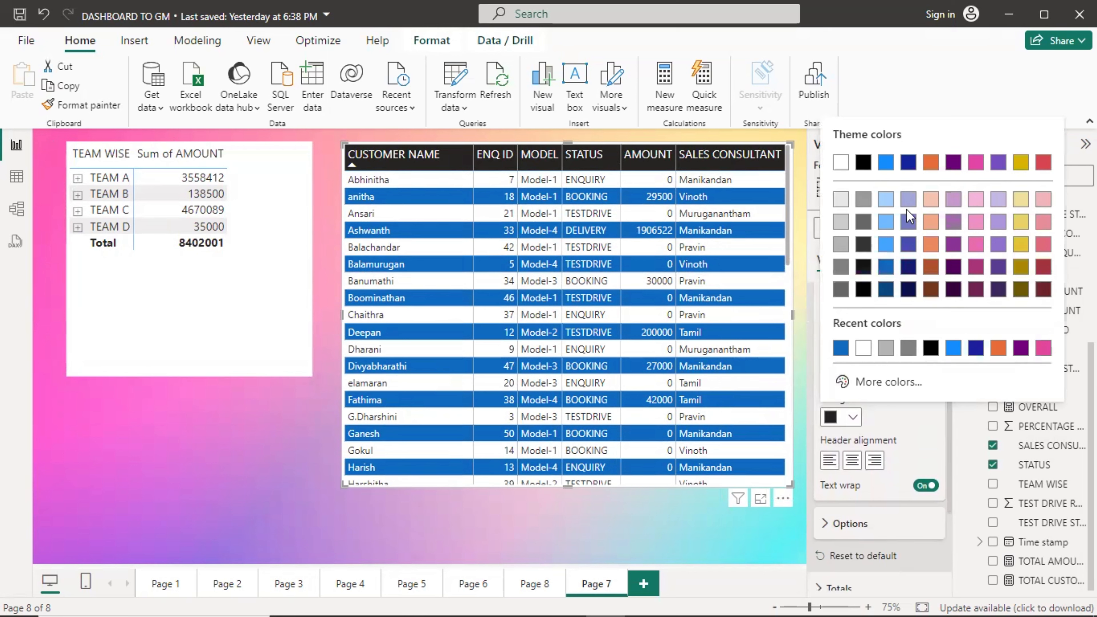
{"action": "left_click", "coordinate": [957, 160]}
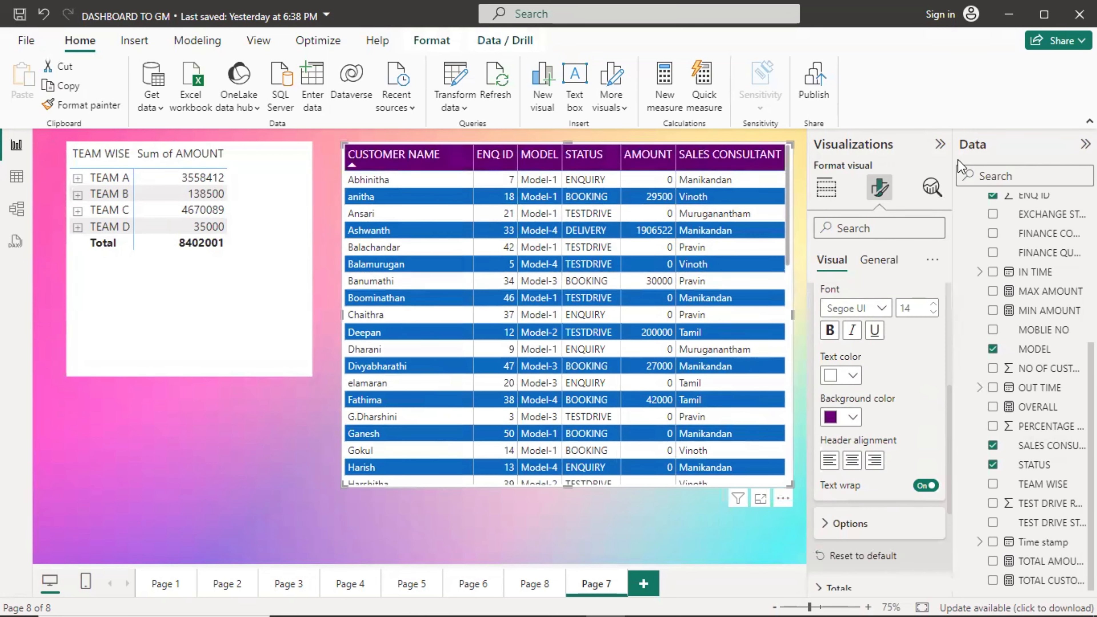
Step: Set the background of the customer table's column headers to the custom orange #E19908
{"action": "left_click", "coordinate": [835, 423]}
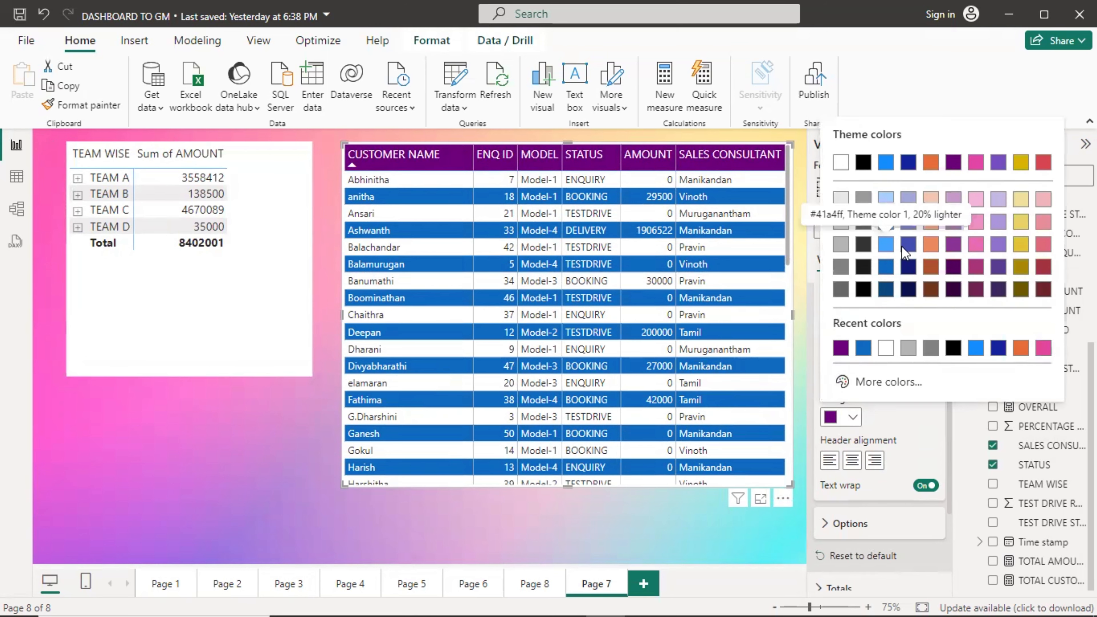
{"action": "left_click", "coordinate": [859, 384]}
{"action": "left_click_drag", "start_coordinate": [1006, 328], "coordinate": [858, 332]}
{"action": "left_click_drag", "start_coordinate": [1038, 218], "coordinate": [1039, 155]}
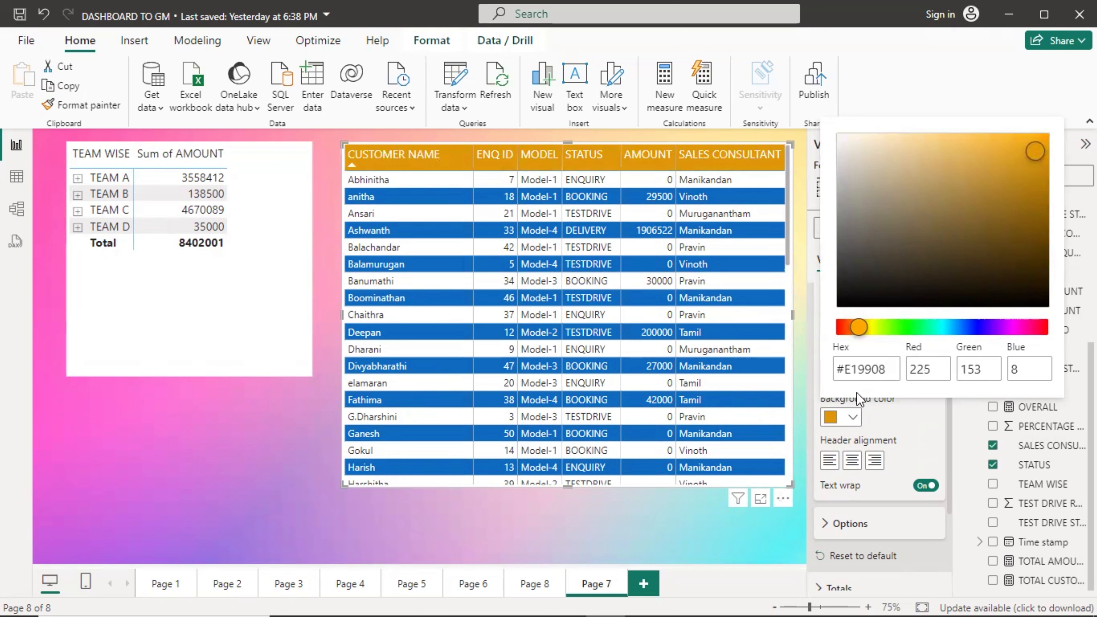
{"action": "left_click", "coordinate": [865, 393]}
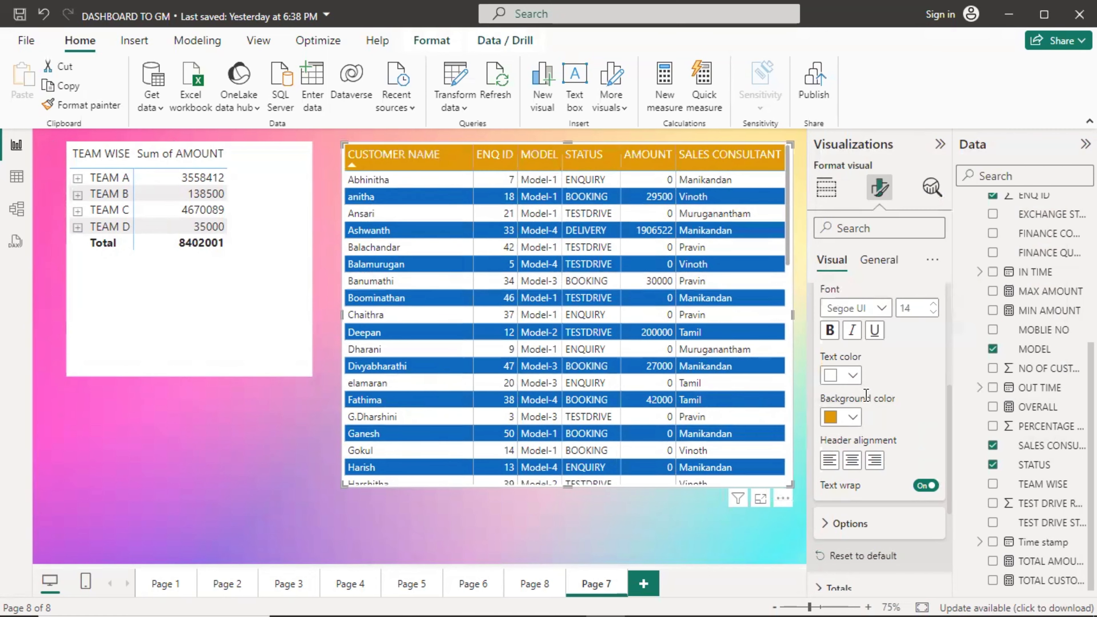
Step: Make the customer table's column headers bold and center-align them
{"action": "left_click", "coordinate": [830, 332]}
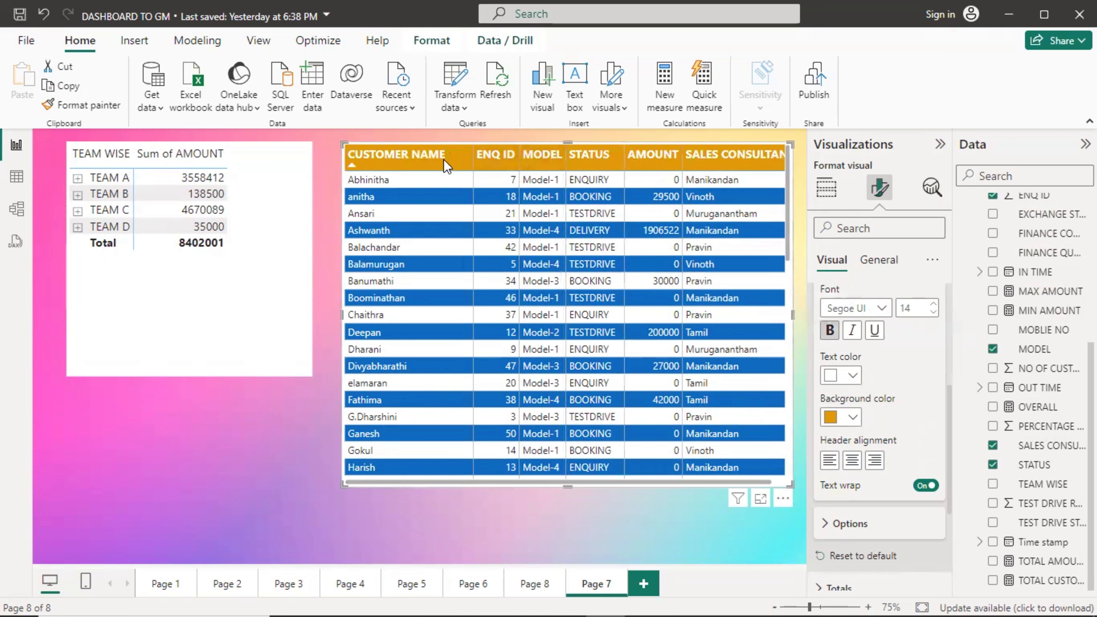
{"action": "left_click", "coordinate": [852, 460]}
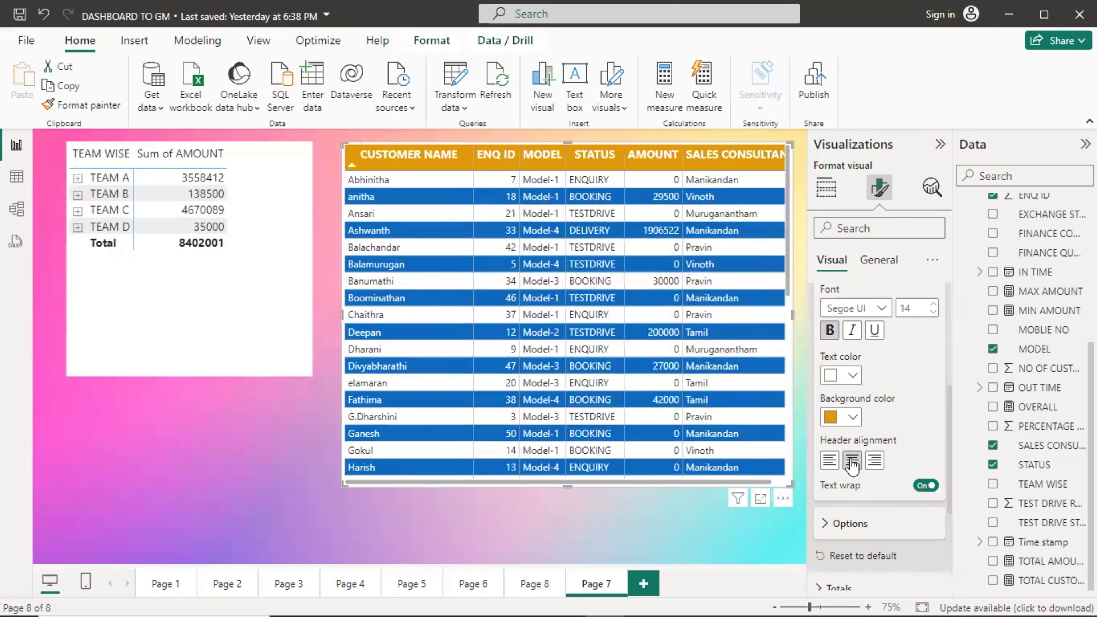
{"action": "scroll", "coordinate": [900, 434], "scroll_direction": "up", "scroll_amount": 5}
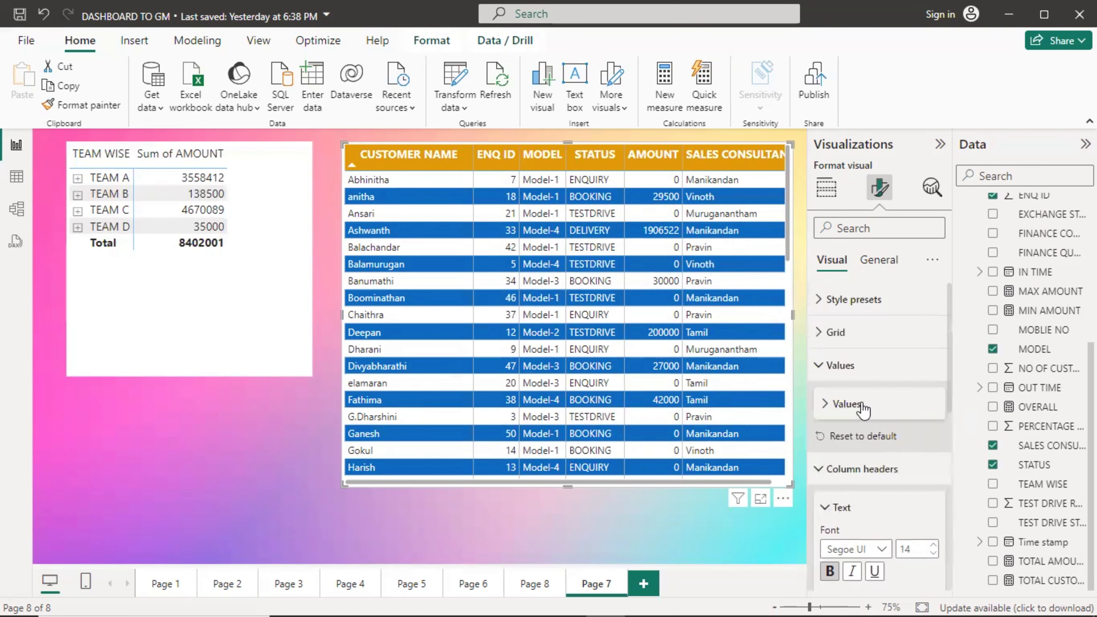
{"action": "left_click", "coordinate": [819, 470]}
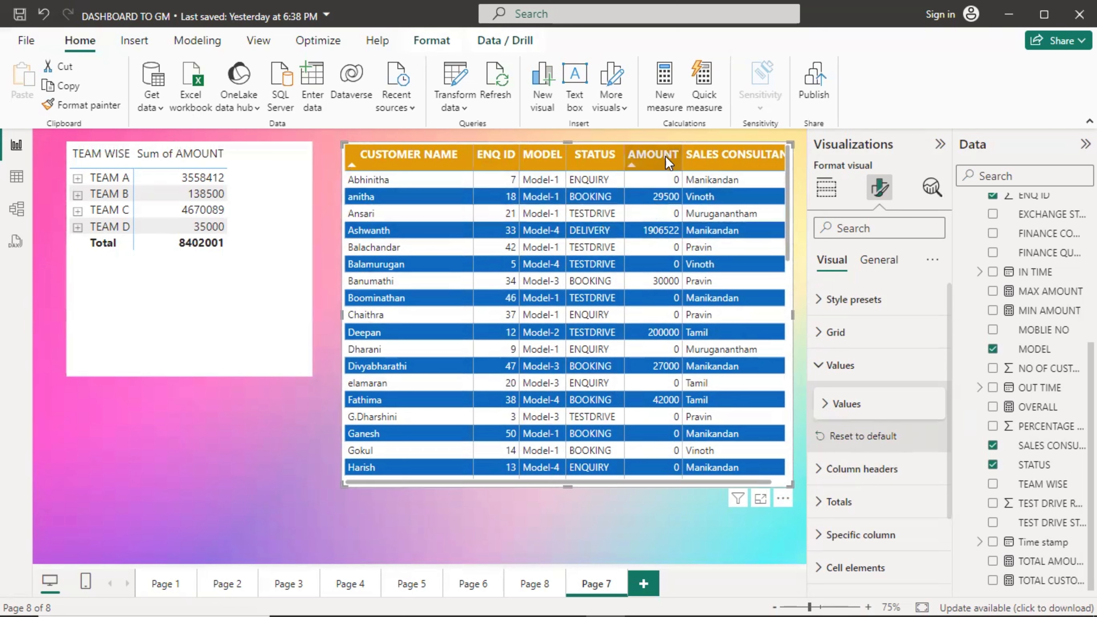
{"action": "left_click", "coordinate": [820, 371]}
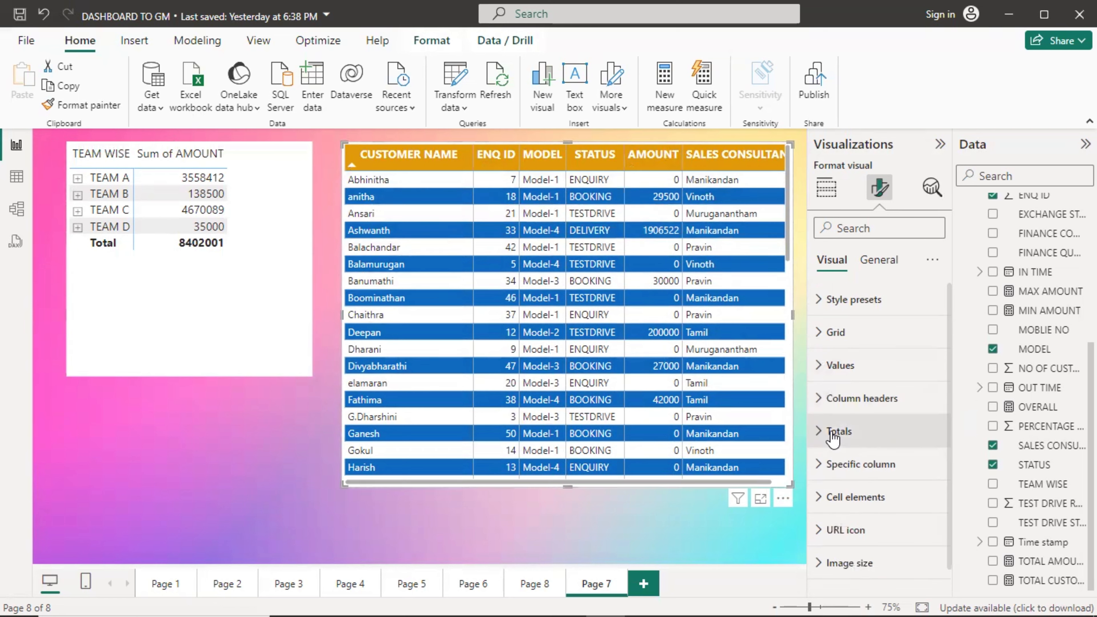
Step: Summarize the AMOUNT field in the customer table as Sum
{"action": "right_click", "coordinate": [645, 163]}
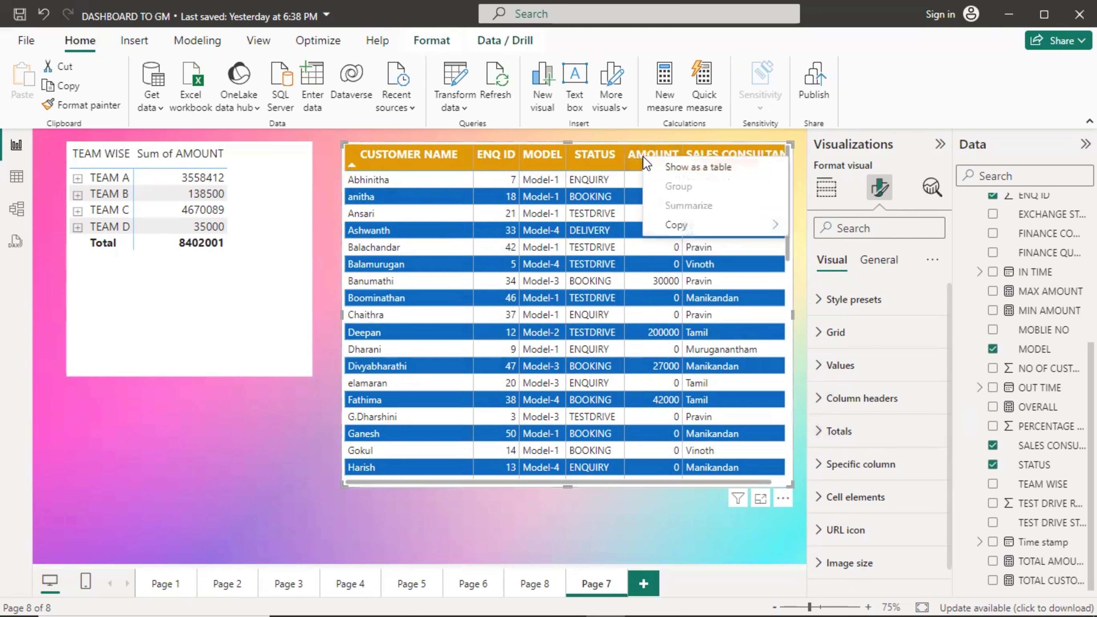
{"action": "left_click", "coordinate": [367, 518]}
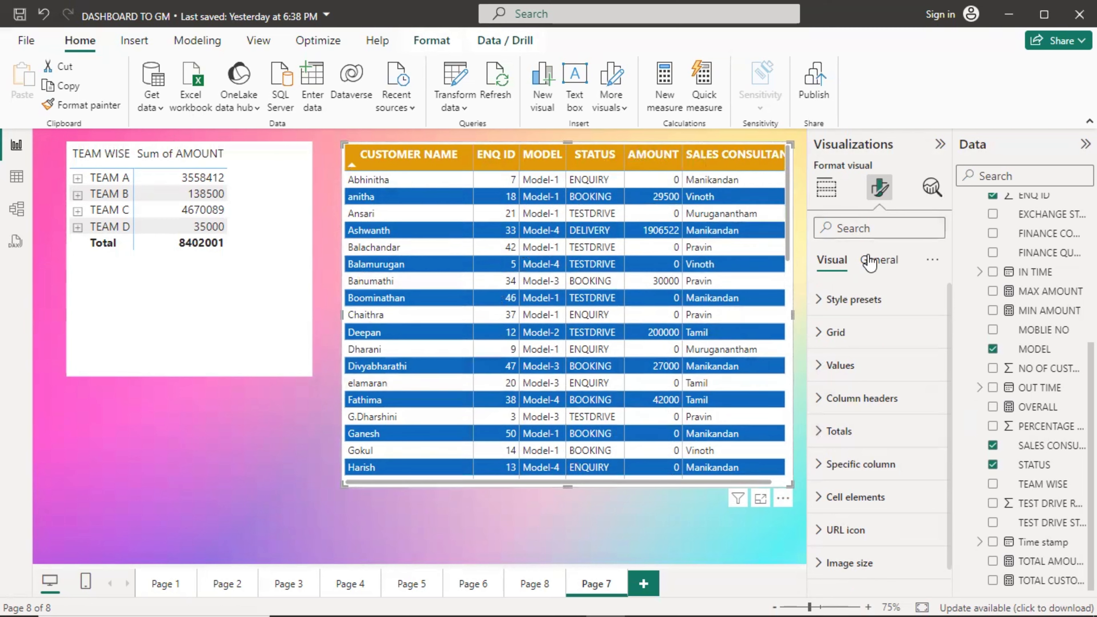
{"action": "left_click", "coordinate": [830, 196]}
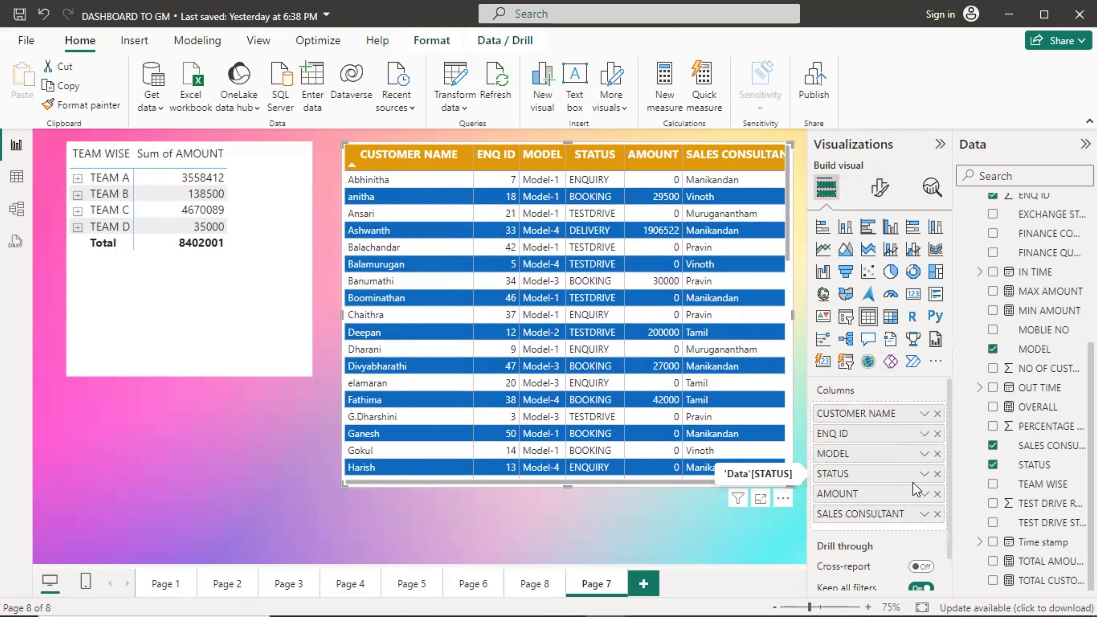
{"action": "left_click", "coordinate": [923, 494]}
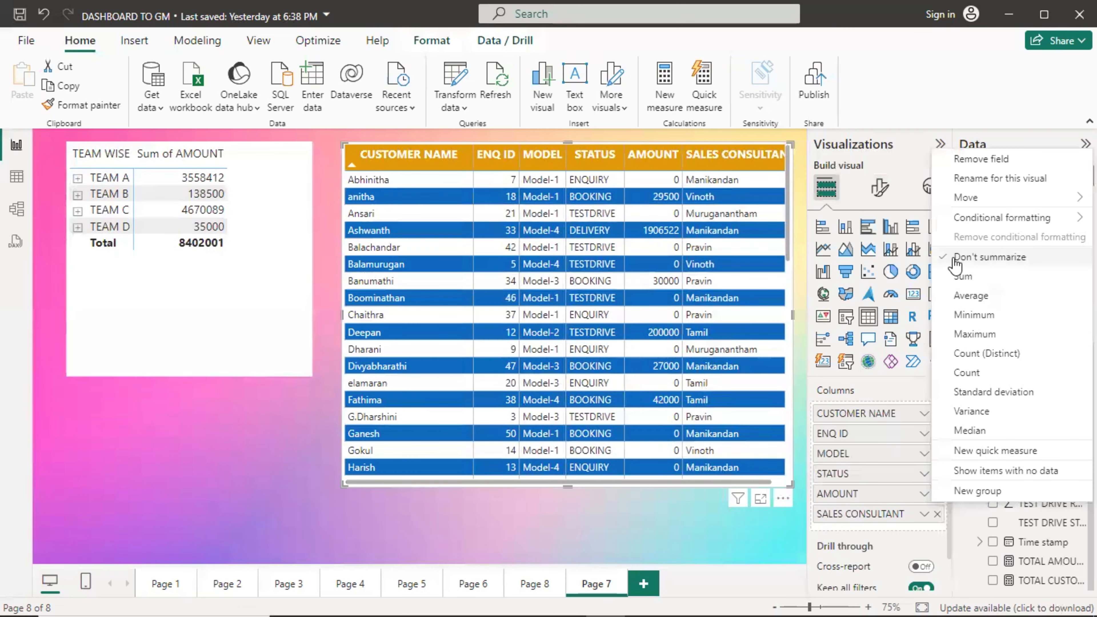
{"action": "left_click", "coordinate": [962, 276]}
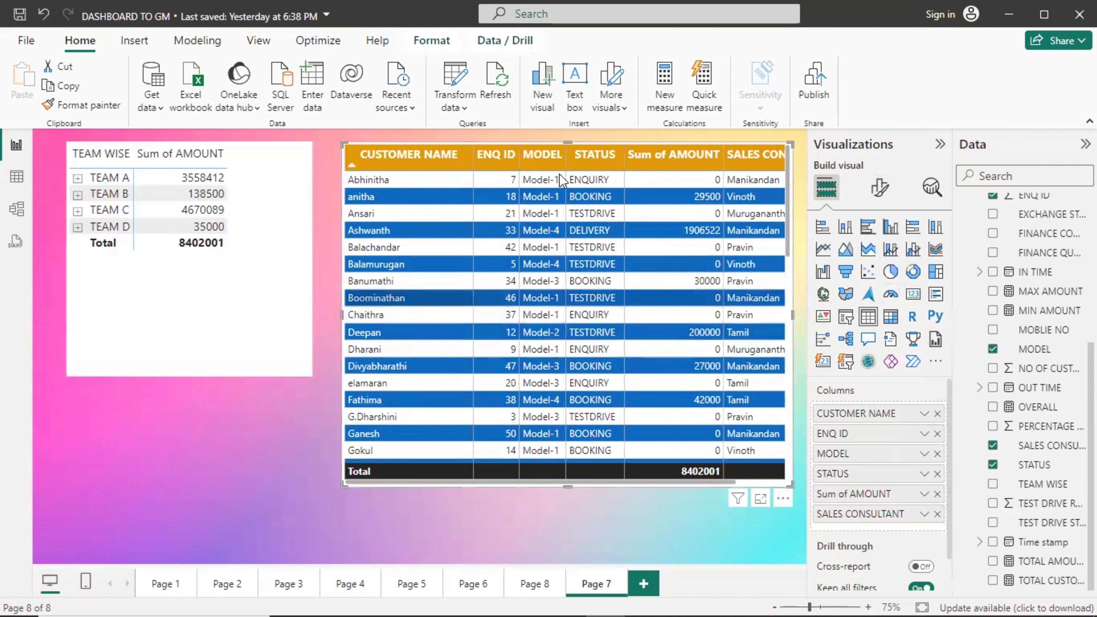
Step: Move the customer table slightly left and widen it to the page's right edge
{"action": "left_click", "coordinate": [600, 185]}
{"action": "left_click_drag", "start_coordinate": [600, 185], "coordinate": [593, 182]}
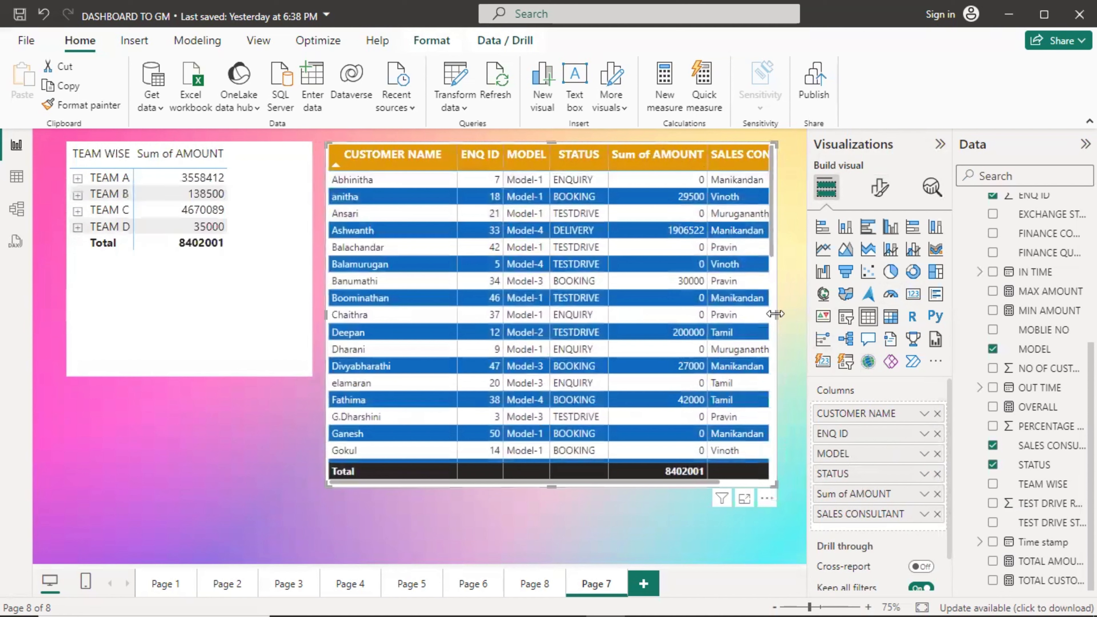
{"action": "left_click_drag", "start_coordinate": [775, 314], "coordinate": [811, 328]}
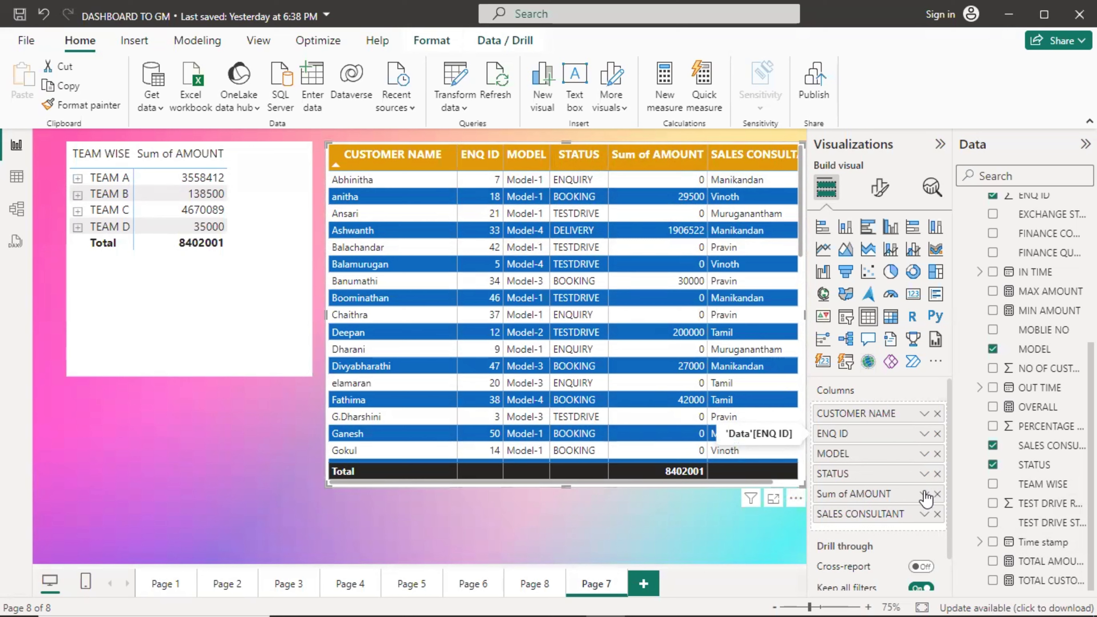
Step: Start conditional background color formatting for Sum of AMOUNT in the customer table, using Rules as the format style
{"action": "left_click", "coordinate": [924, 494]}
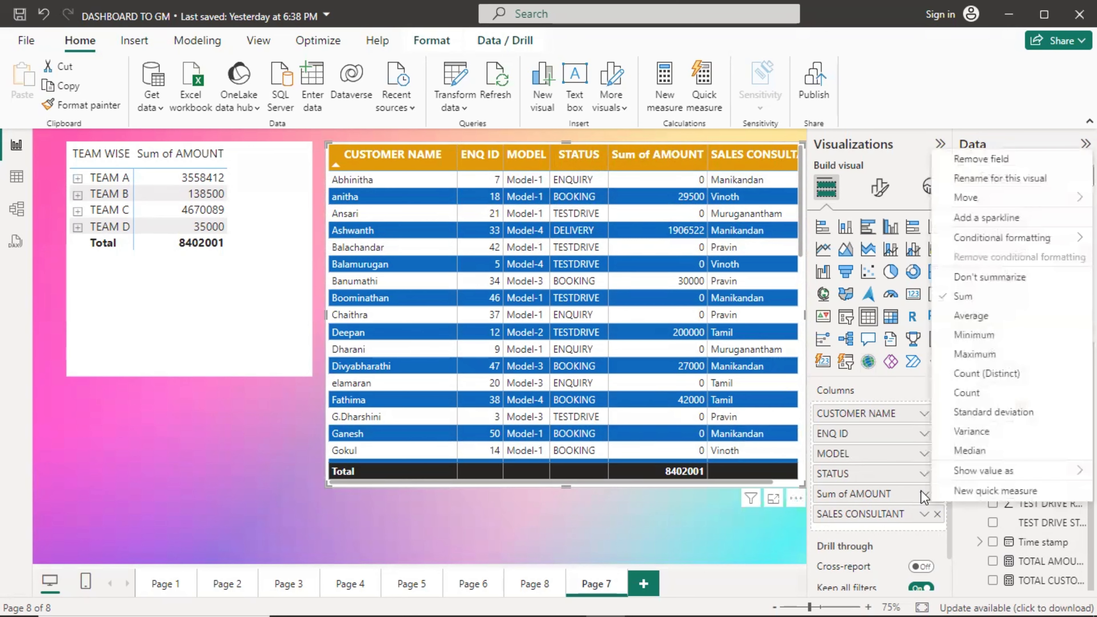
{"action": "mouse_move", "coordinate": [990, 248]}
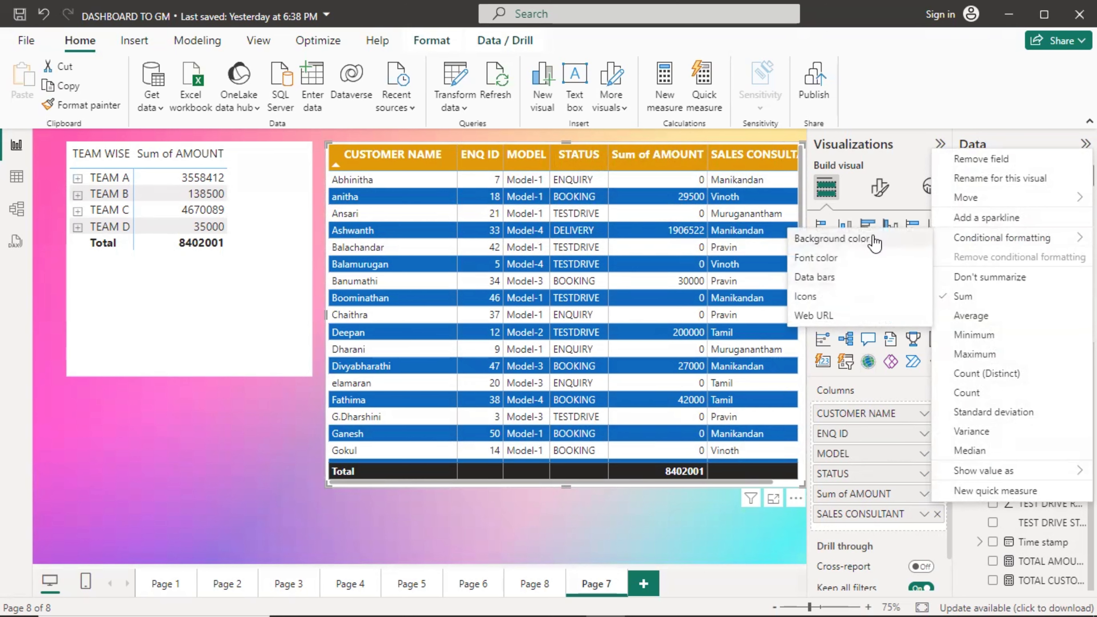
{"action": "left_click", "coordinate": [875, 241]}
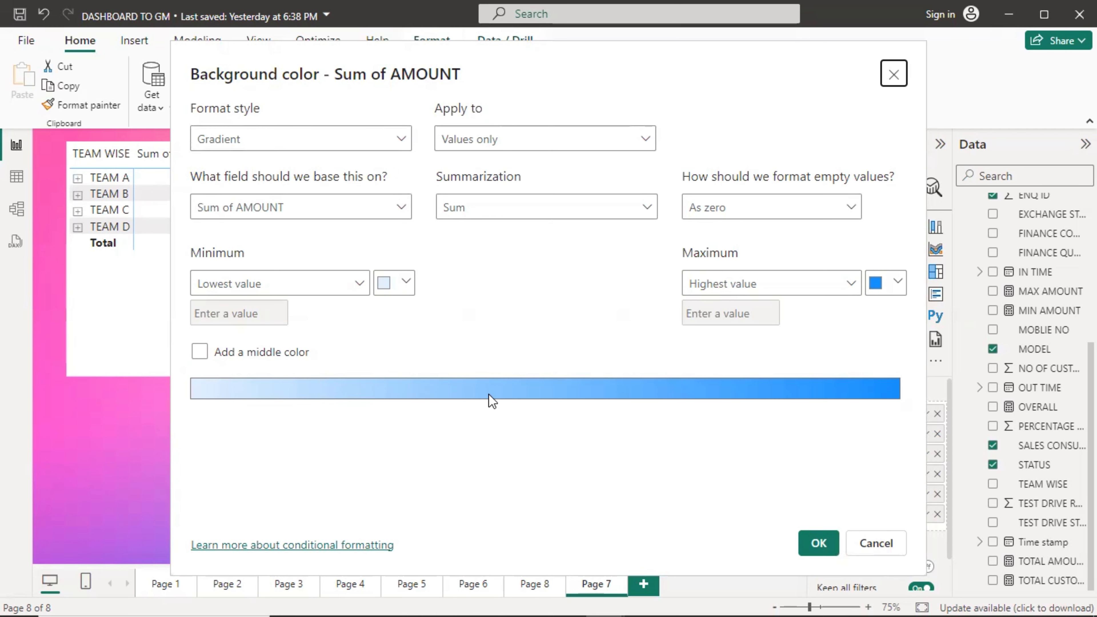
{"action": "left_click", "coordinate": [401, 139]}
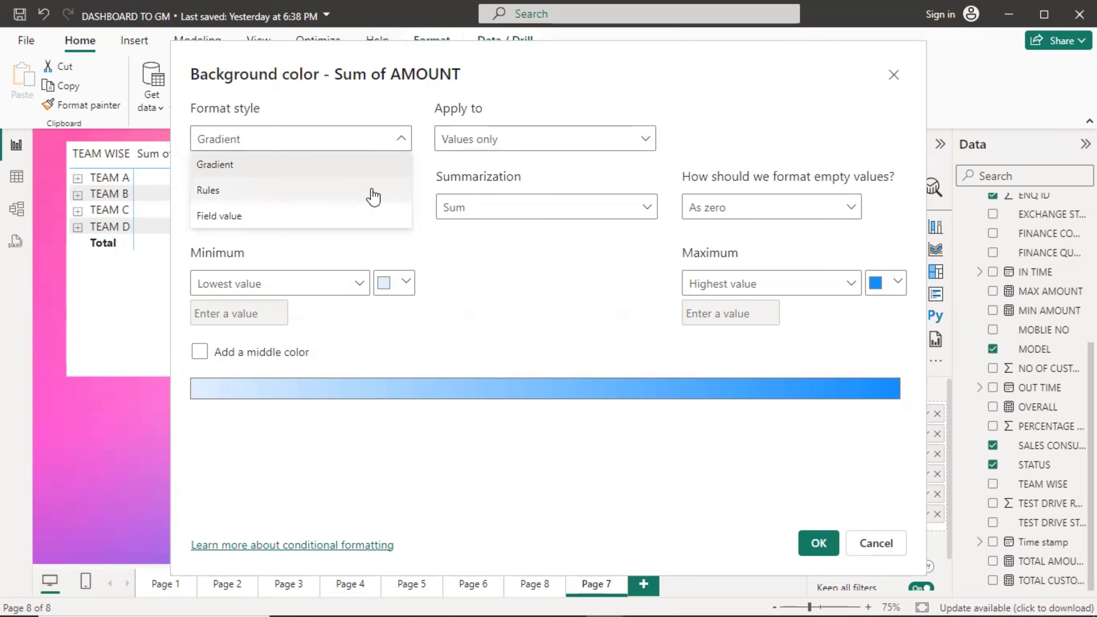
{"action": "left_click", "coordinate": [372, 192]}
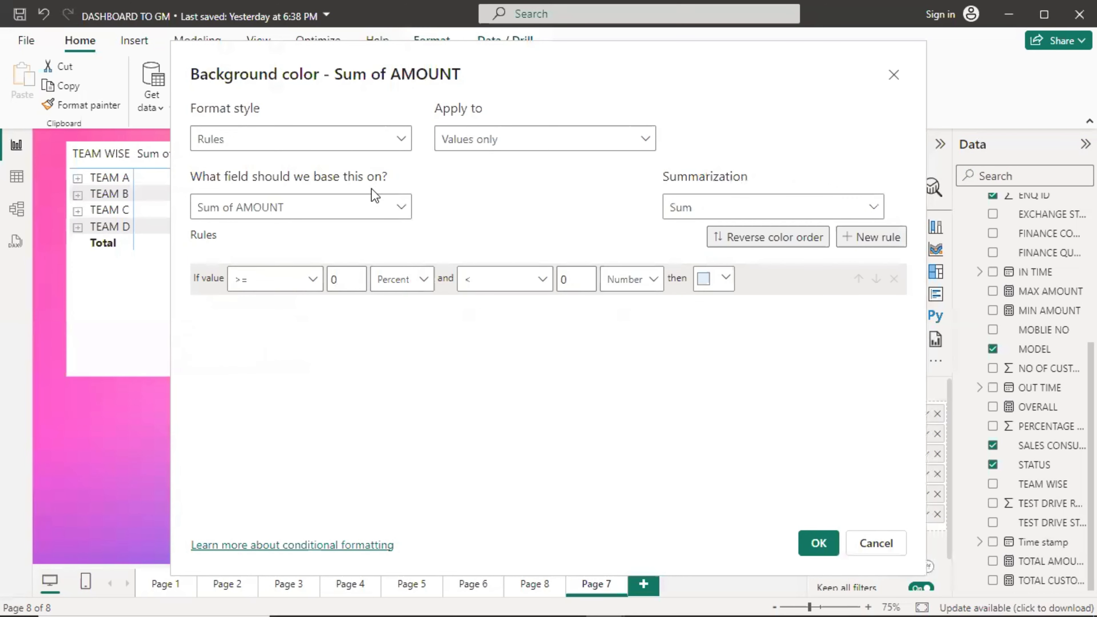
Step: Try 100000 as the first rule's lower limit and 50000000 as its upper limit
{"action": "left_click", "coordinate": [342, 278]}
{"action": "key", "text": "BackSpace"}
{"action": "type", "text": "100000"}
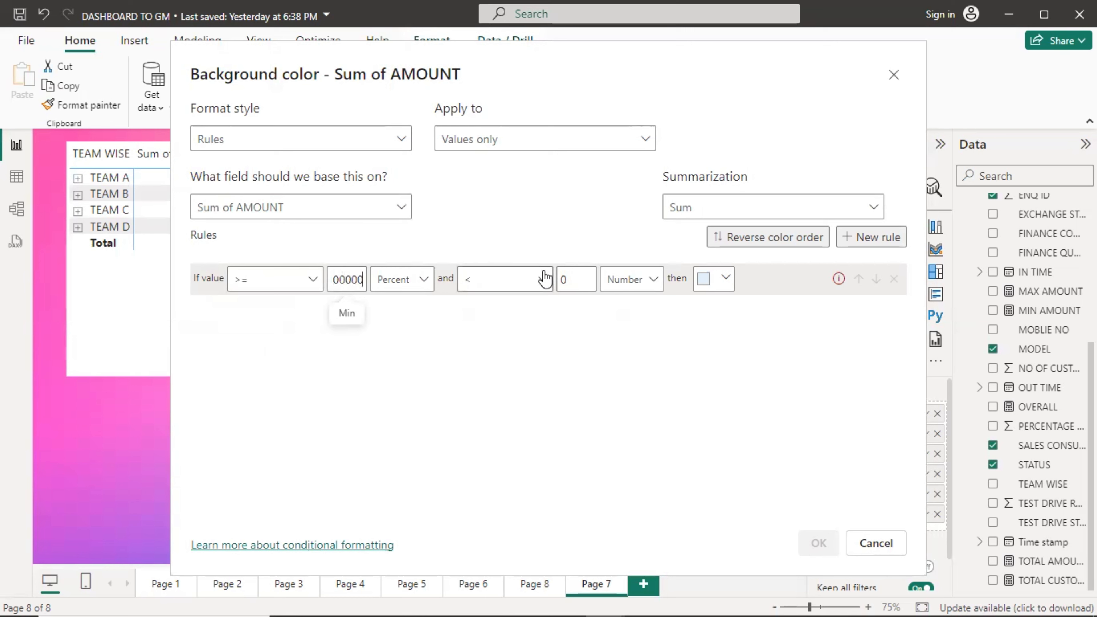
{"action": "left_click", "coordinate": [570, 279]}
{"action": "key", "text": "BackSpace"}
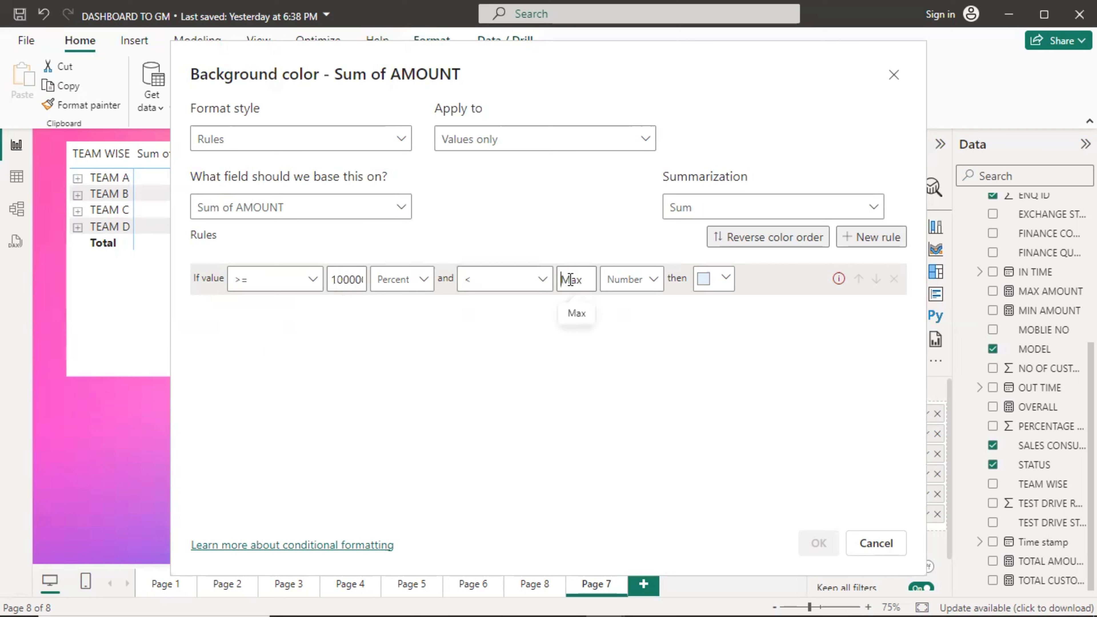
{"action": "type", "text": "50"}
{"action": "type", "text": "0000"}
{"action": "type", "text": "0"}
{"action": "type", "text": "0"}
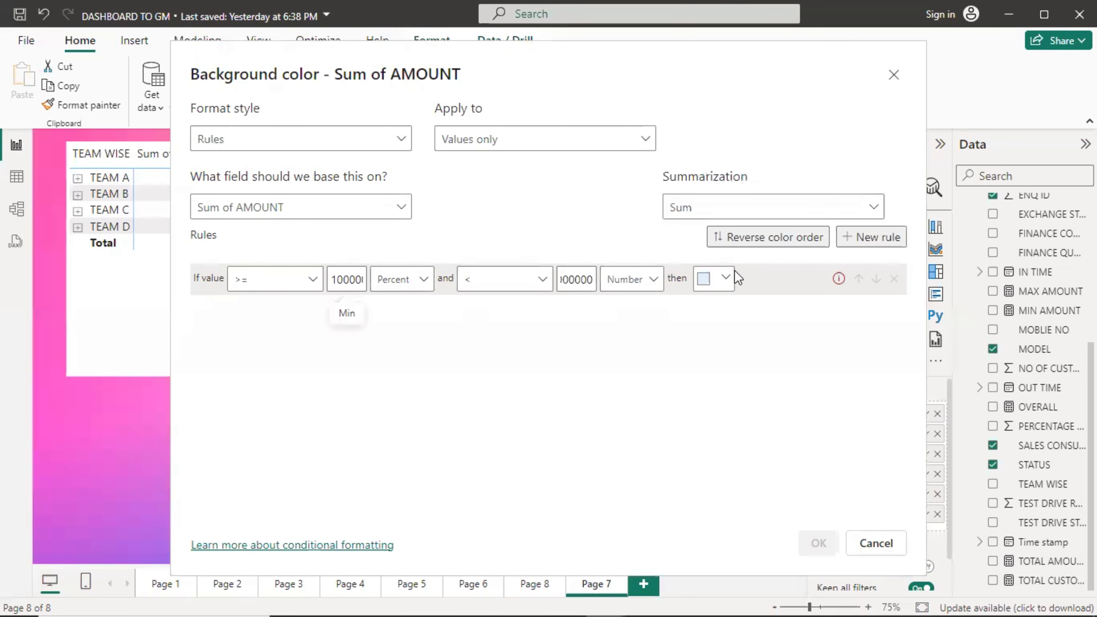
Step: Set the first rule's background color to the custom green #1F9B14
{"action": "left_click", "coordinate": [703, 278]}
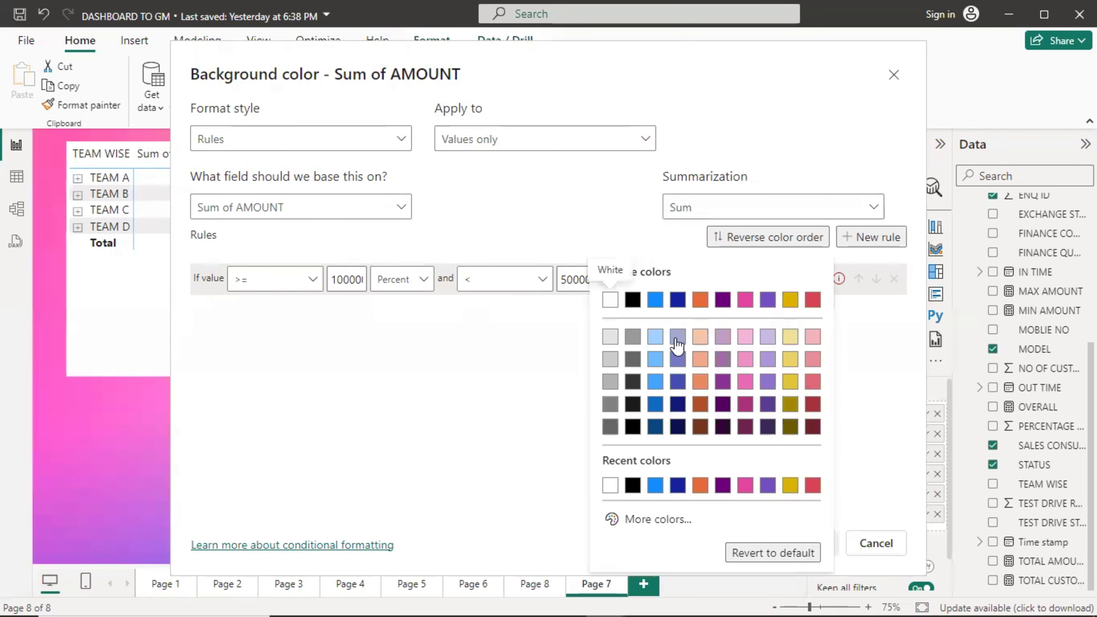
{"action": "left_click", "coordinate": [639, 520]}
{"action": "left_click_drag", "start_coordinate": [660, 465], "coordinate": [674, 467]}
{"action": "left_click", "coordinate": [790, 345]}
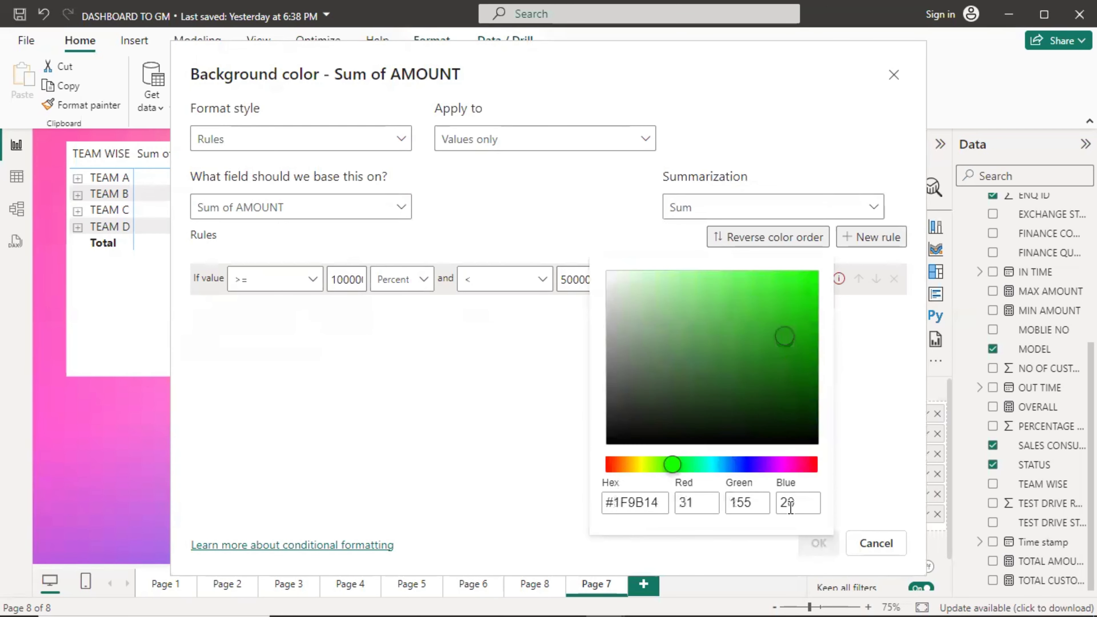
{"action": "left_click", "coordinate": [897, 486]}
Step: Add a second rule, and set the first rule's range to >= 85000 and < 5000000 with both limits as Number
{"action": "left_click", "coordinate": [781, 245]}
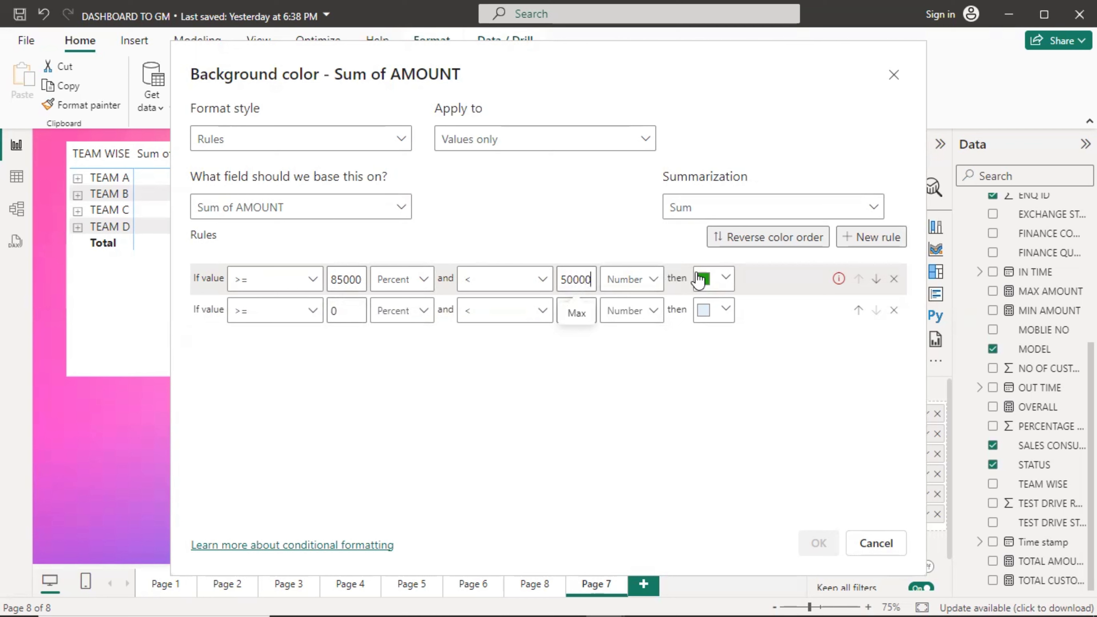
{"action": "mouse_move", "coordinate": [840, 283]}
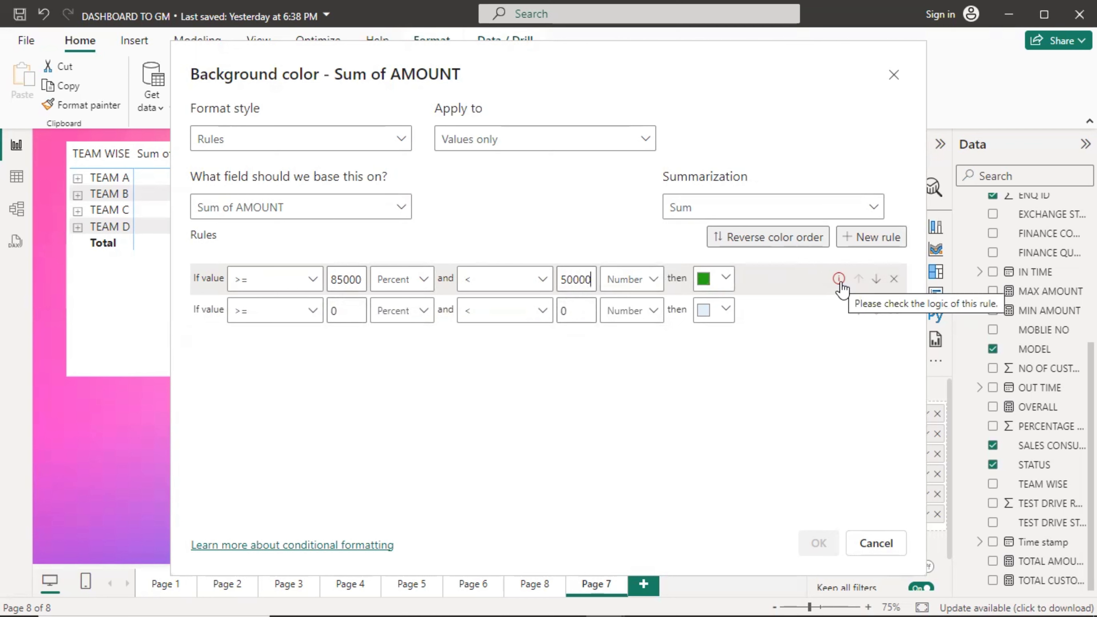
{"action": "left_click", "coordinate": [419, 282]}
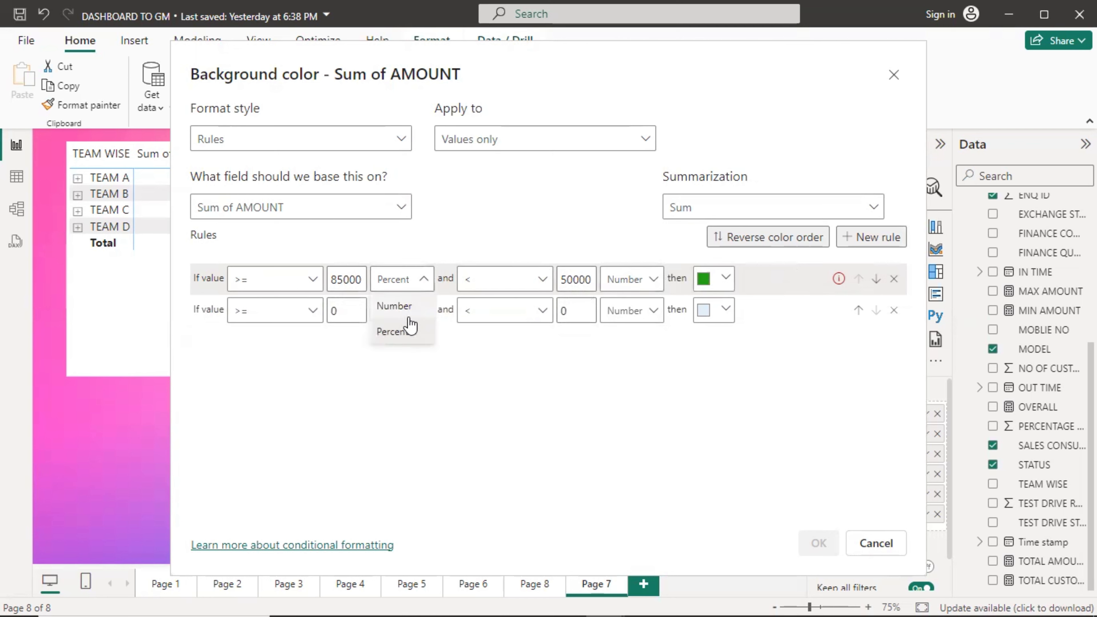
{"action": "left_click", "coordinate": [386, 309]}
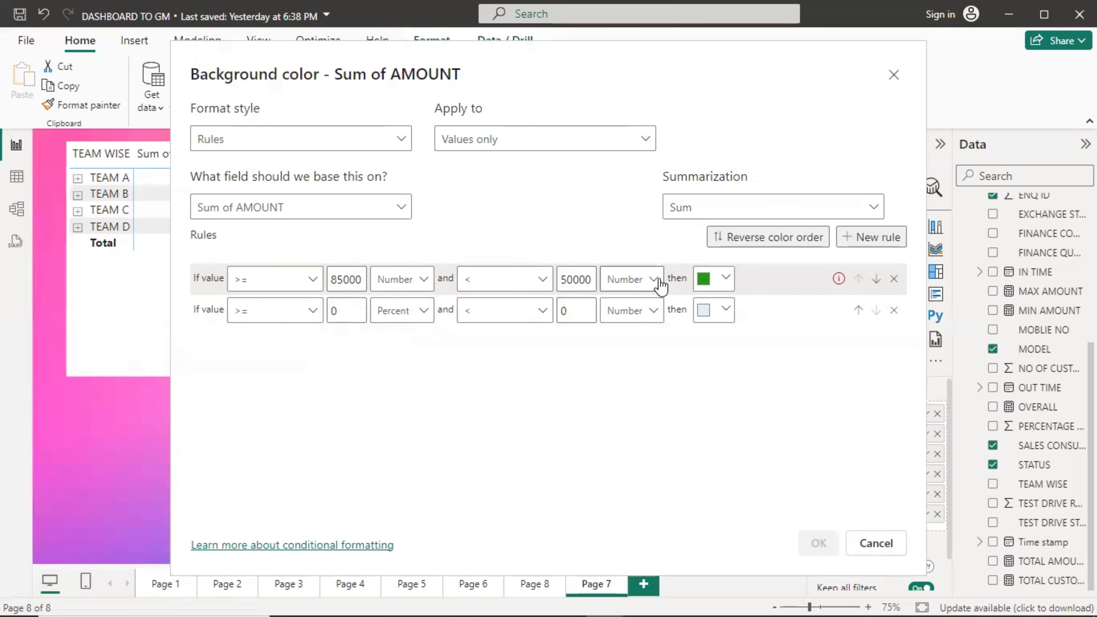
{"action": "left_click", "coordinate": [653, 285]}
{"action": "left_click", "coordinate": [630, 311]}
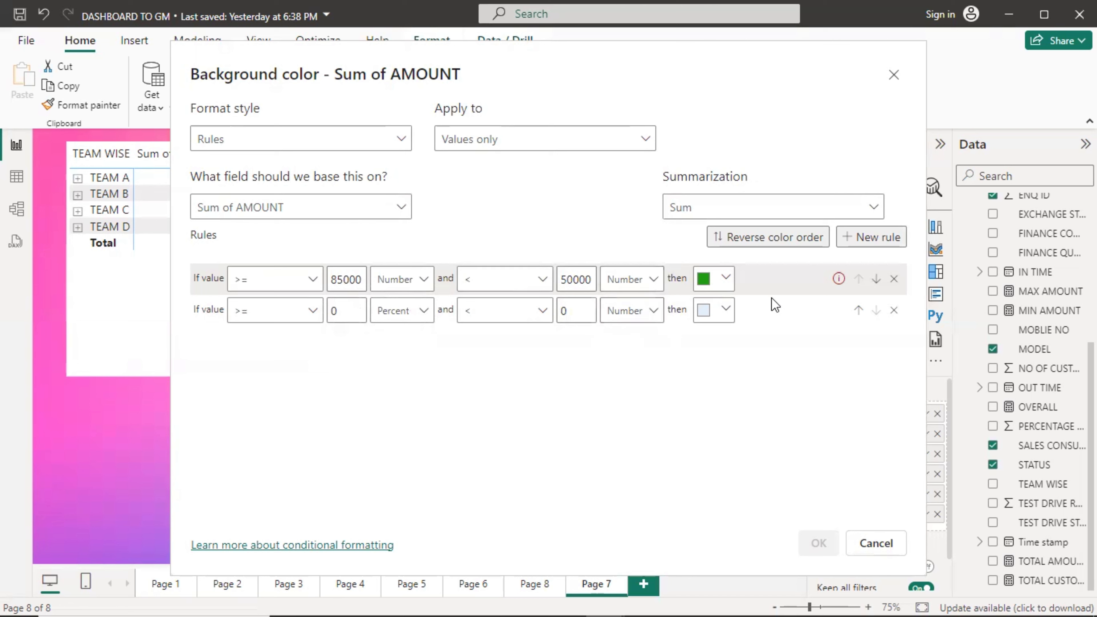
{"action": "left_click", "coordinate": [593, 277]}
{"action": "type", "text": "0"}
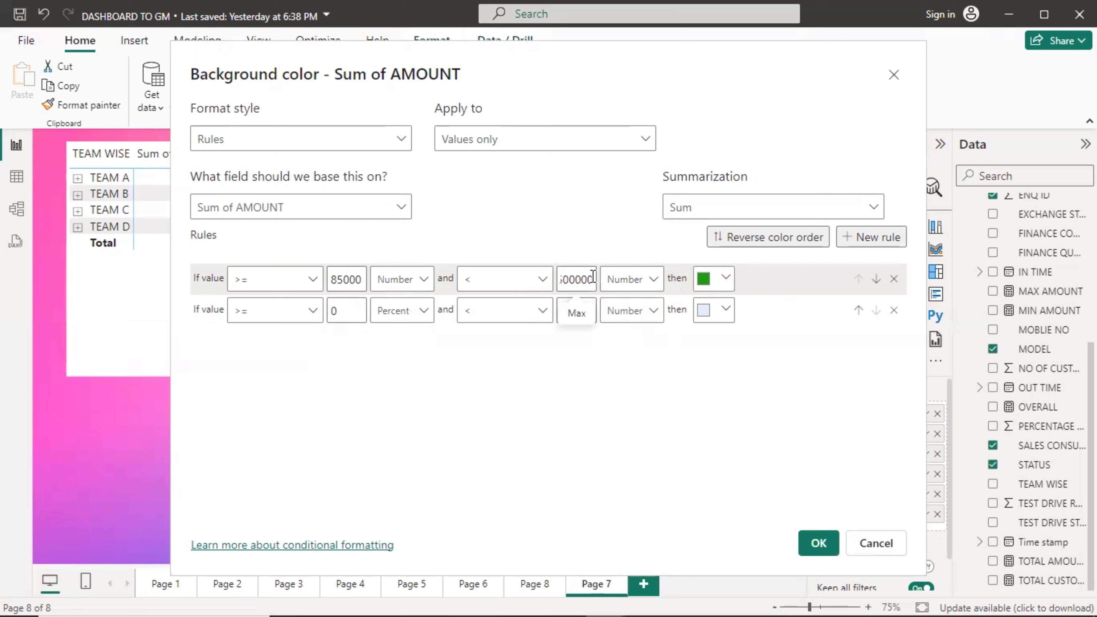
{"action": "type", "text": "0"}
{"action": "left_click", "coordinate": [605, 335]}
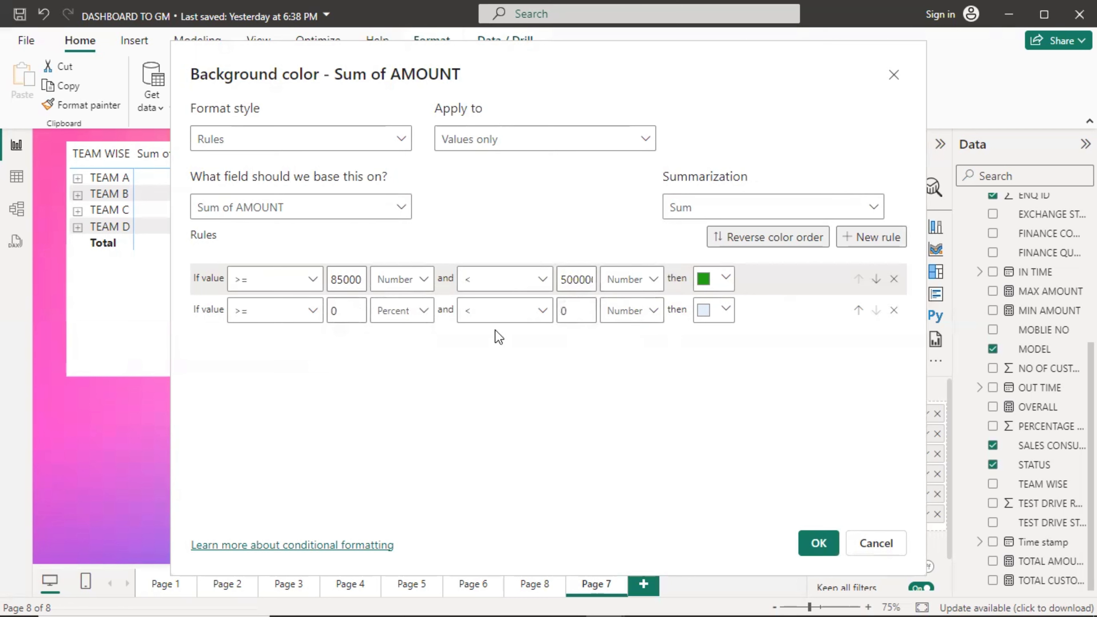
Step: Set the second rule's upper limit to 85000
{"action": "left_click", "coordinate": [342, 314]}
{"action": "left_click", "coordinate": [581, 313]}
{"action": "key", "text": "BackSpace"}
{"action": "type", "text": "85000"}
Step: Set the second rule's color to the custom red #E00A0A, and apply the background color rules to the Sum of AMOUNT column
{"action": "left_click", "coordinate": [703, 311]}
{"action": "left_click", "coordinate": [722, 277]}
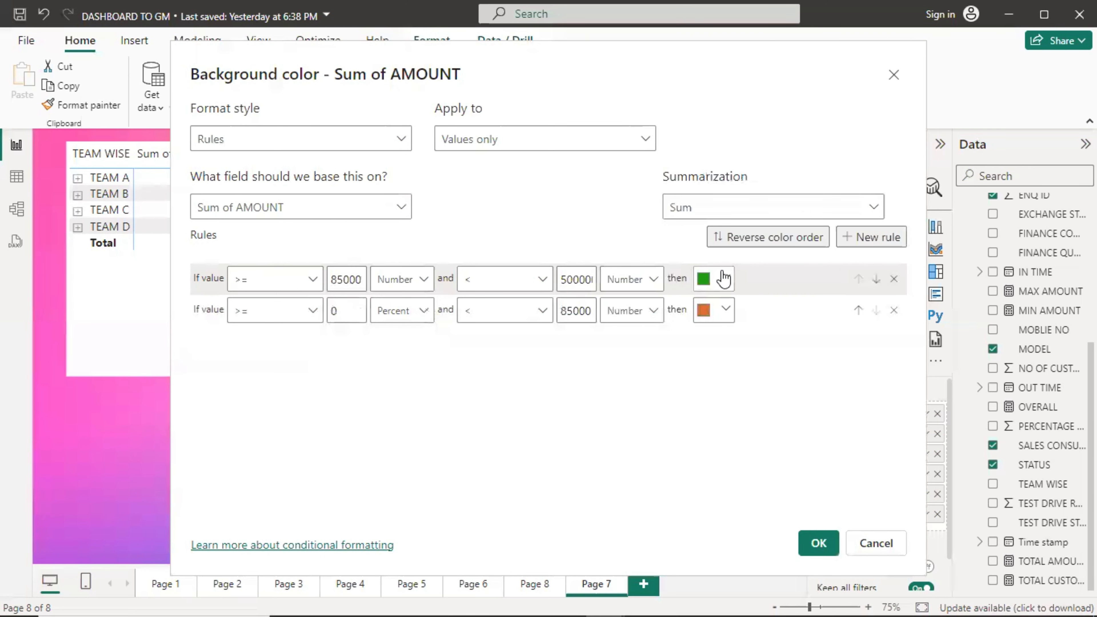
{"action": "left_click", "coordinate": [708, 311]}
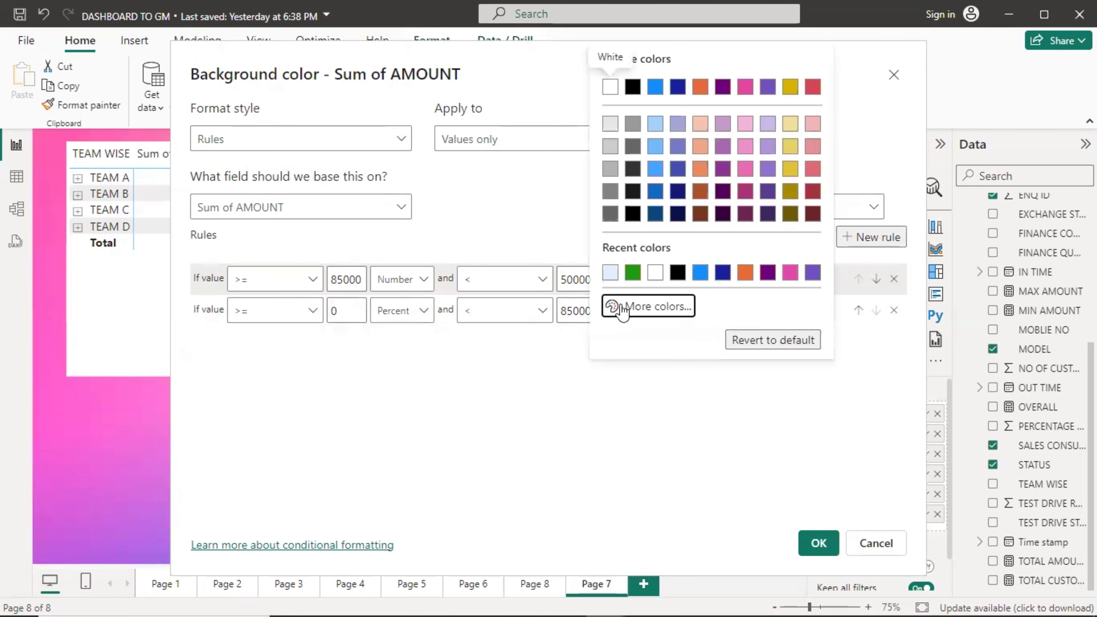
{"action": "left_click", "coordinate": [613, 306]}
{"action": "left_click_drag", "start_coordinate": [762, 92], "coordinate": [803, 79]}
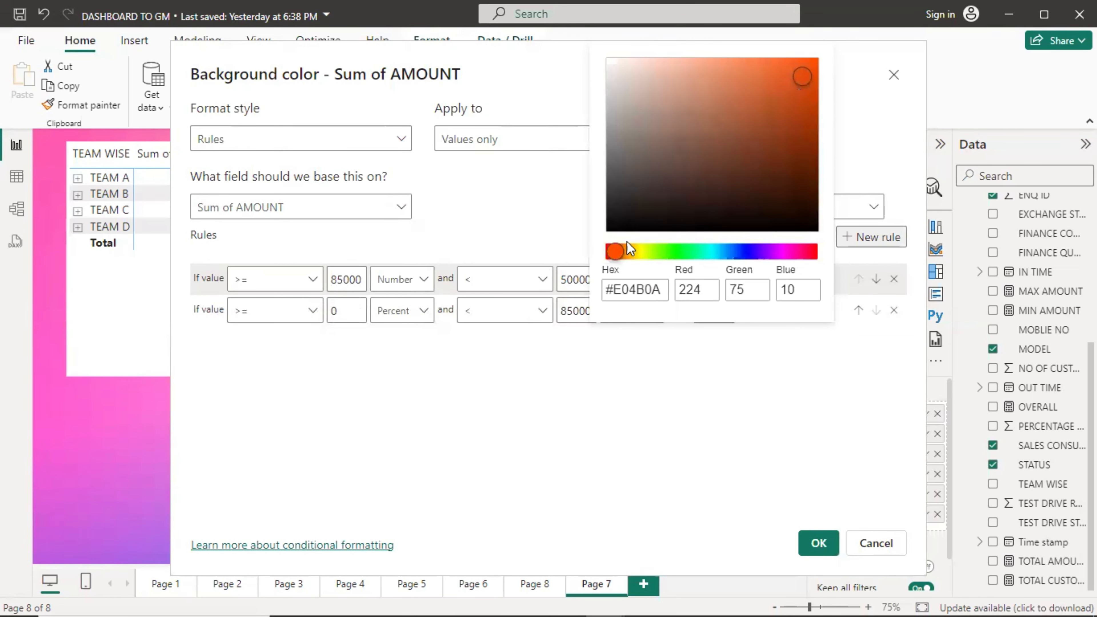
{"action": "left_click", "coordinate": [816, 252]}
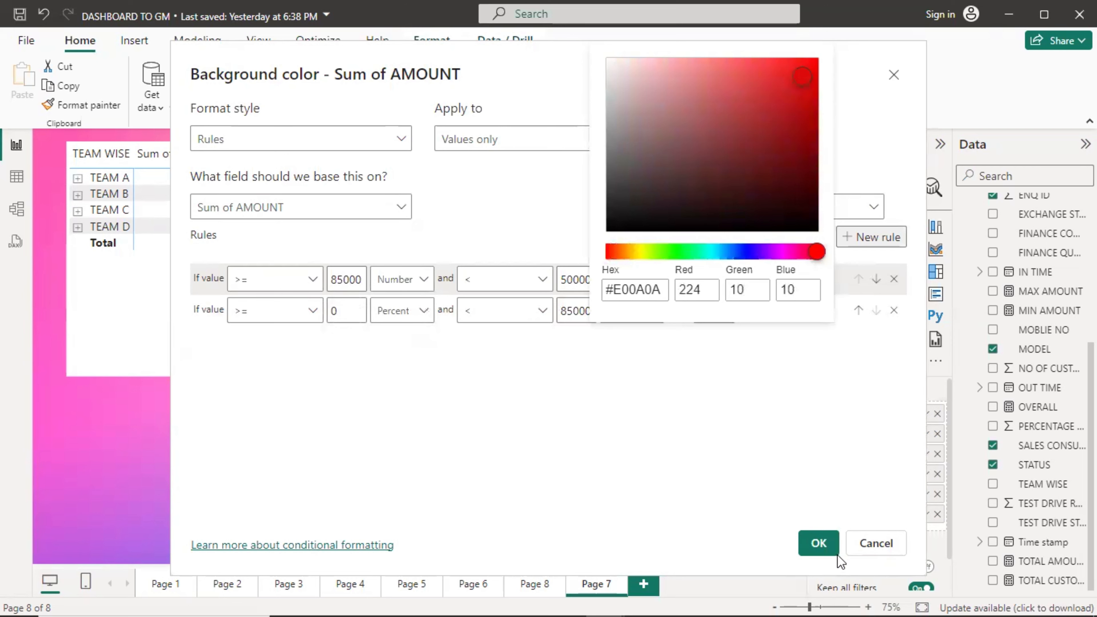
{"action": "left_click", "coordinate": [812, 545]}
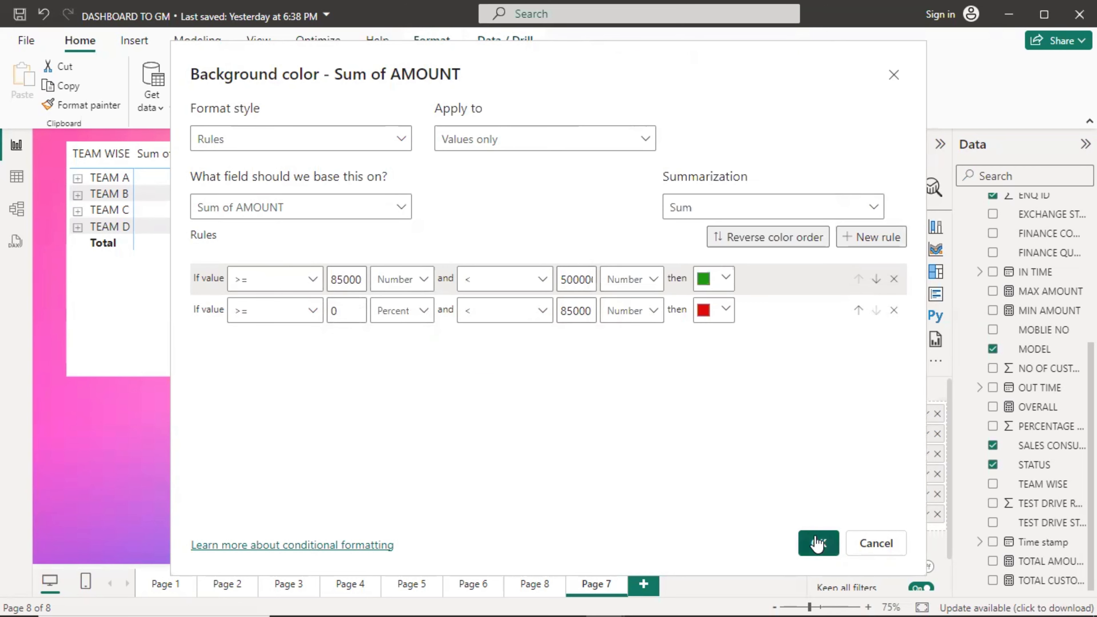
{"action": "left_click", "coordinate": [815, 544]}
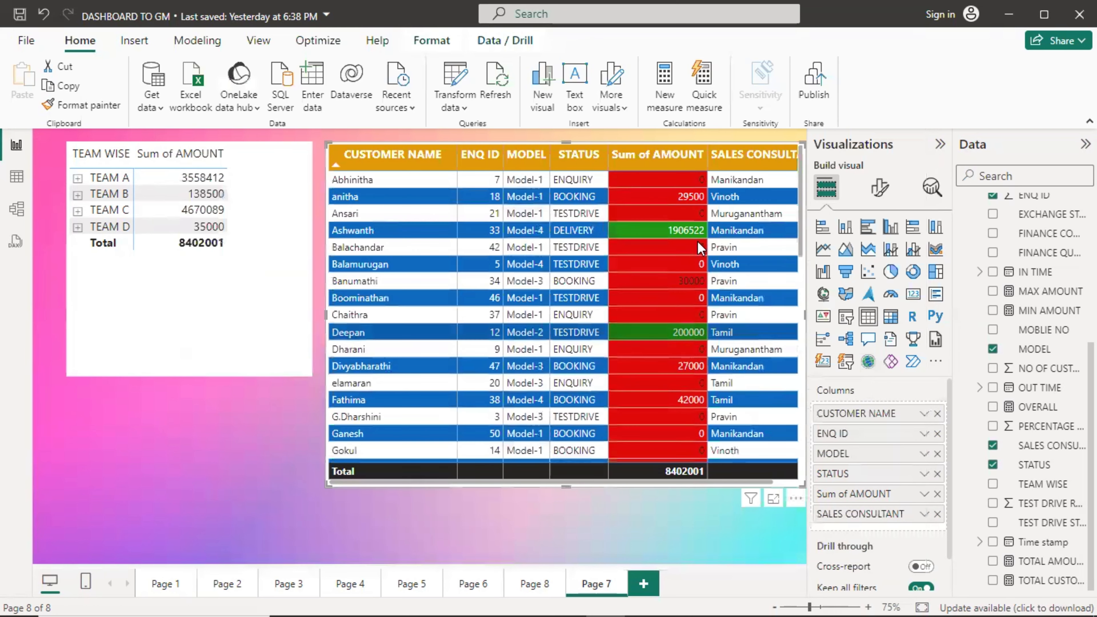
{"action": "scroll", "coordinate": [691, 376], "scroll_direction": "down", "scroll_amount": 10}
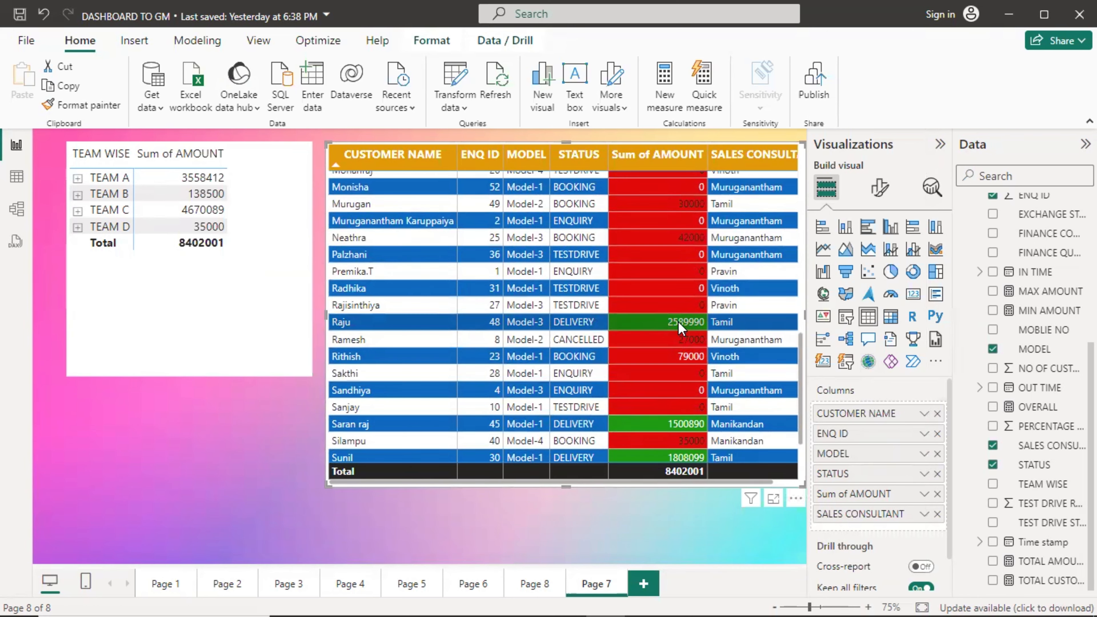
{"action": "scroll", "coordinate": [682, 328], "scroll_direction": "down", "scroll_amount": 2}
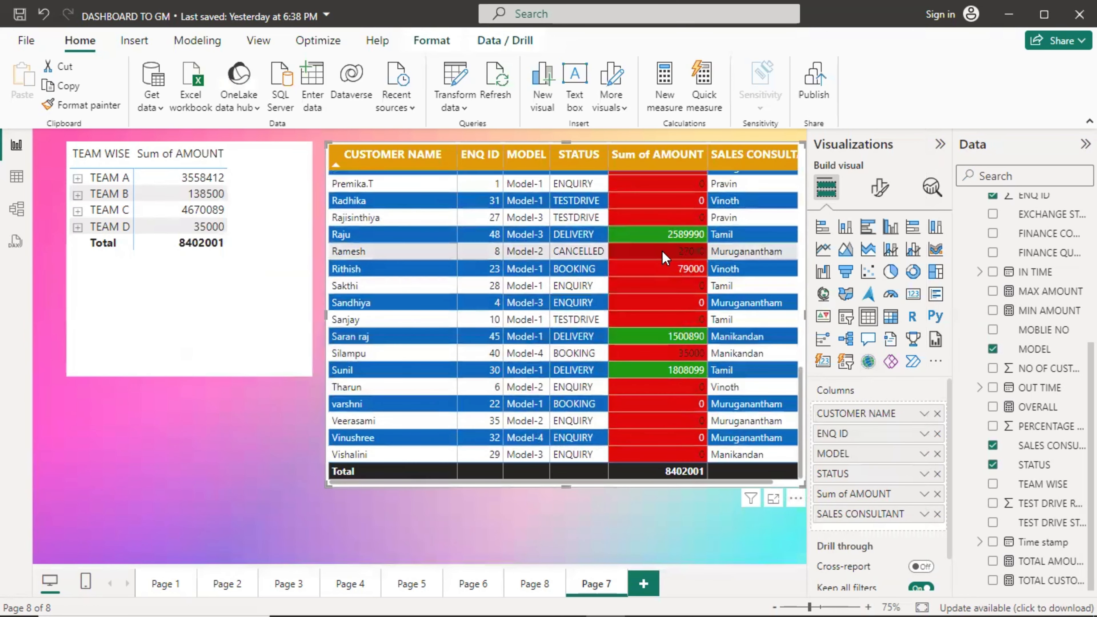
{"action": "scroll", "coordinate": [665, 258], "scroll_direction": "up", "scroll_amount": 12}
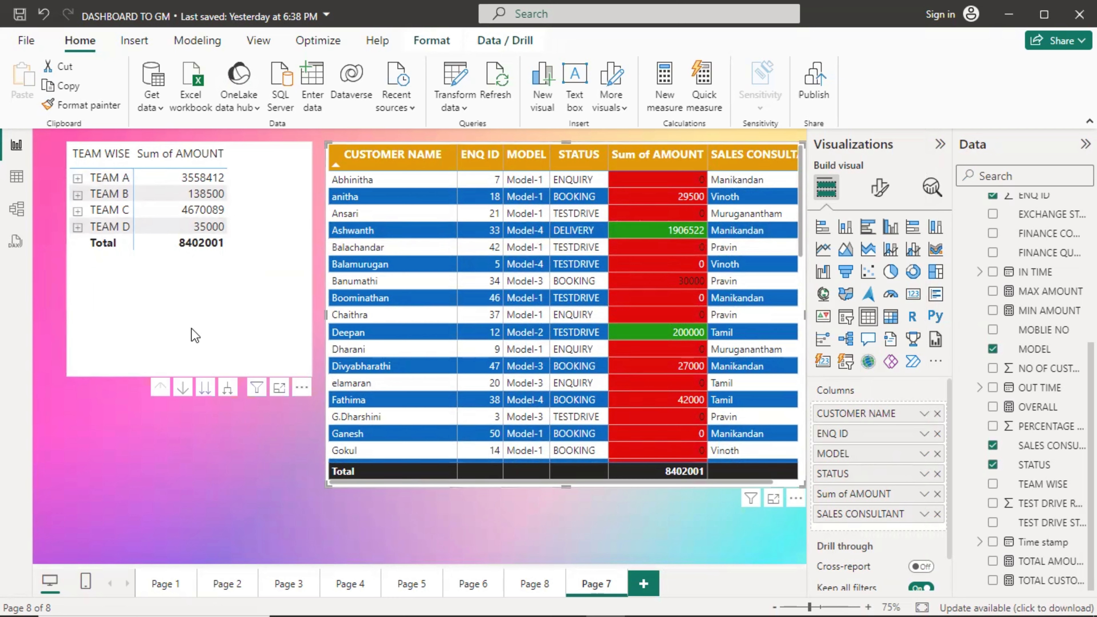
Step: Expand TEAM A in the team-wise matrix down to its sales consultants
{"action": "left_click", "coordinate": [196, 335]}
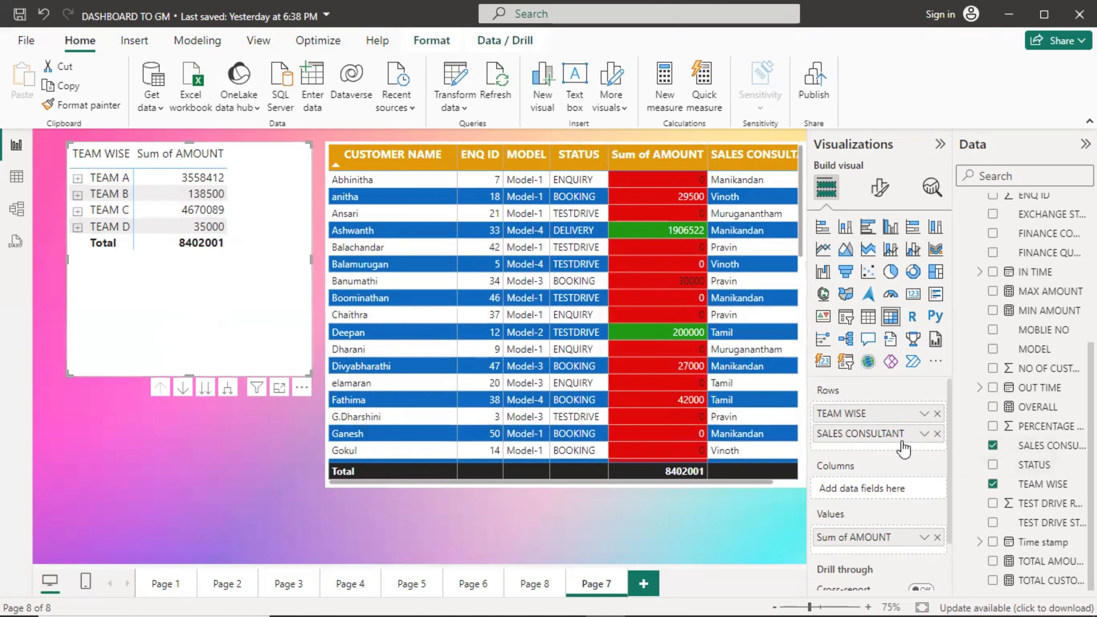
{"action": "left_click", "coordinate": [78, 178]}
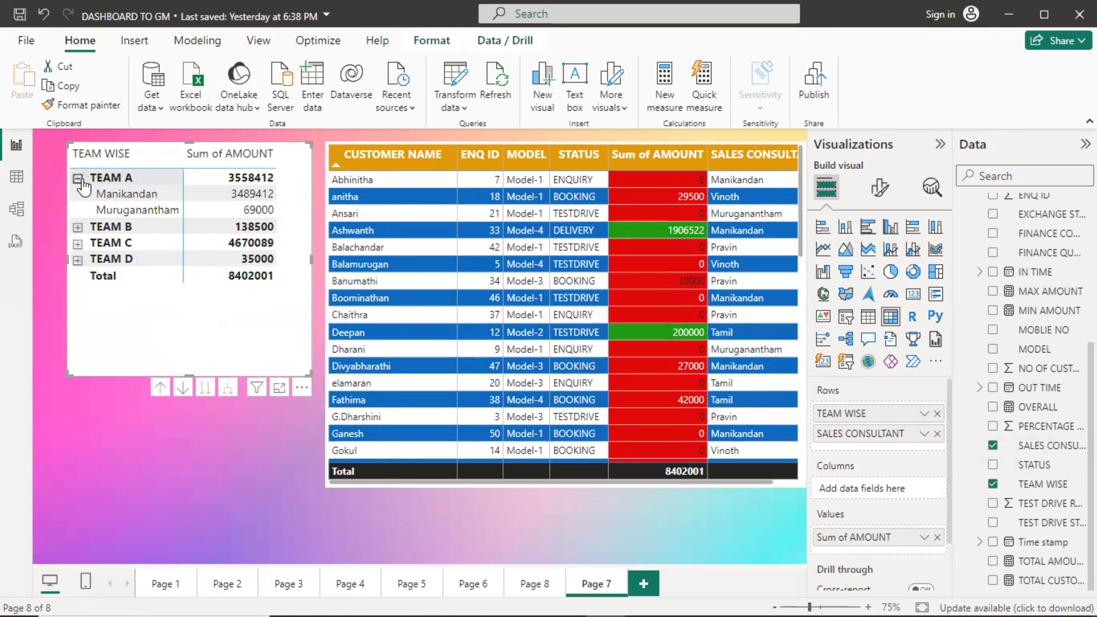
Step: Filter the customer table by each TEAM A sales consultant in turn, collapse TEAM A, and clear the cross-filter
{"action": "left_click", "coordinate": [135, 195]}
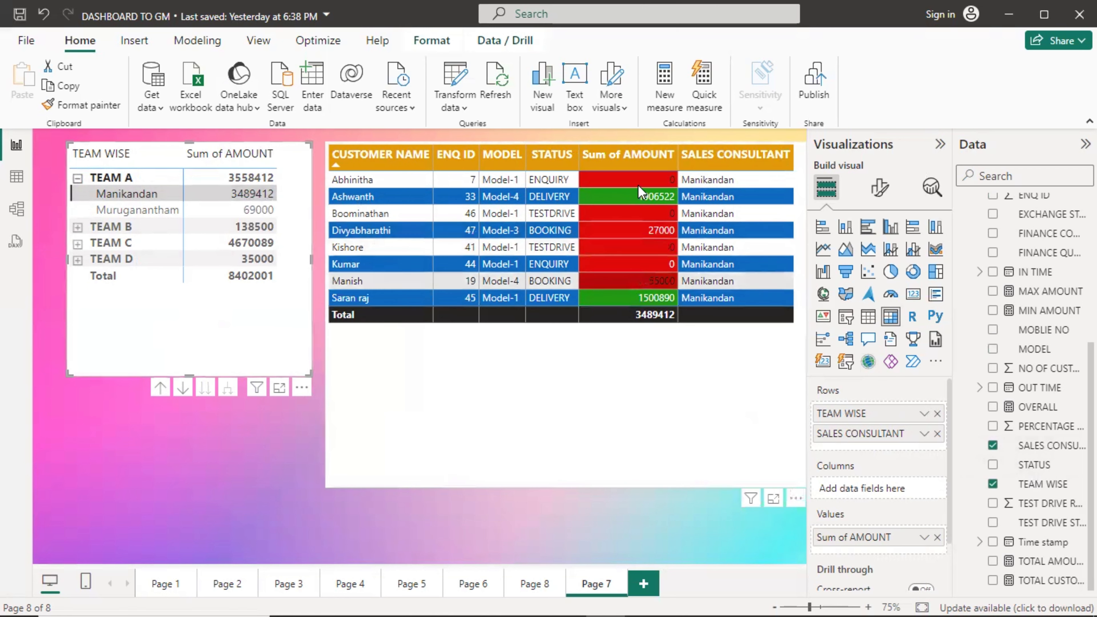
{"action": "left_click", "coordinate": [124, 212]}
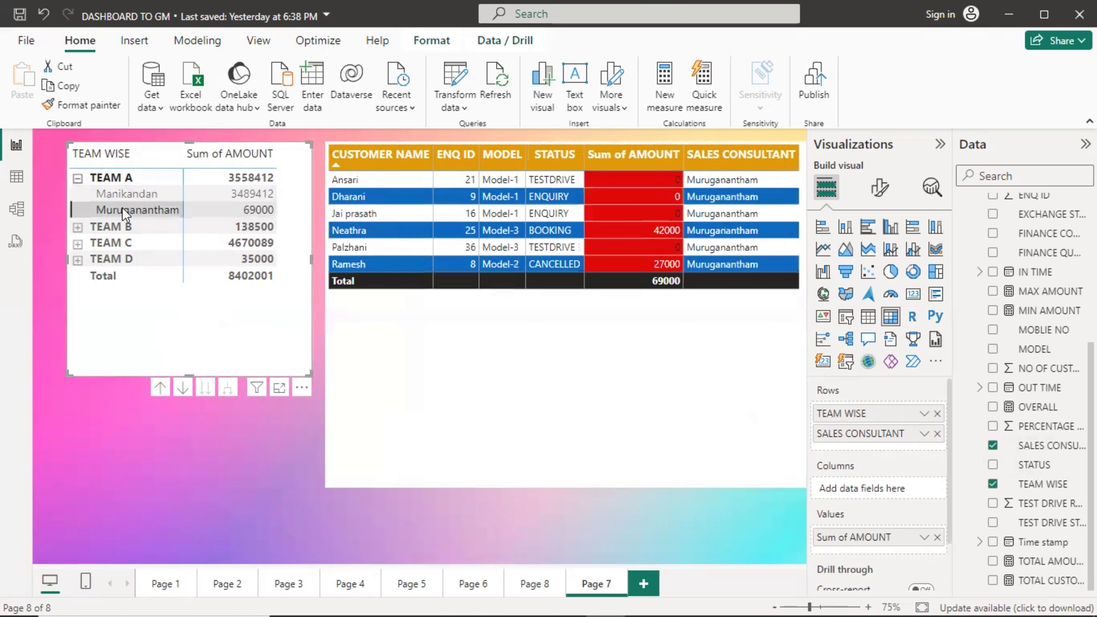
{"action": "left_click", "coordinate": [78, 178]}
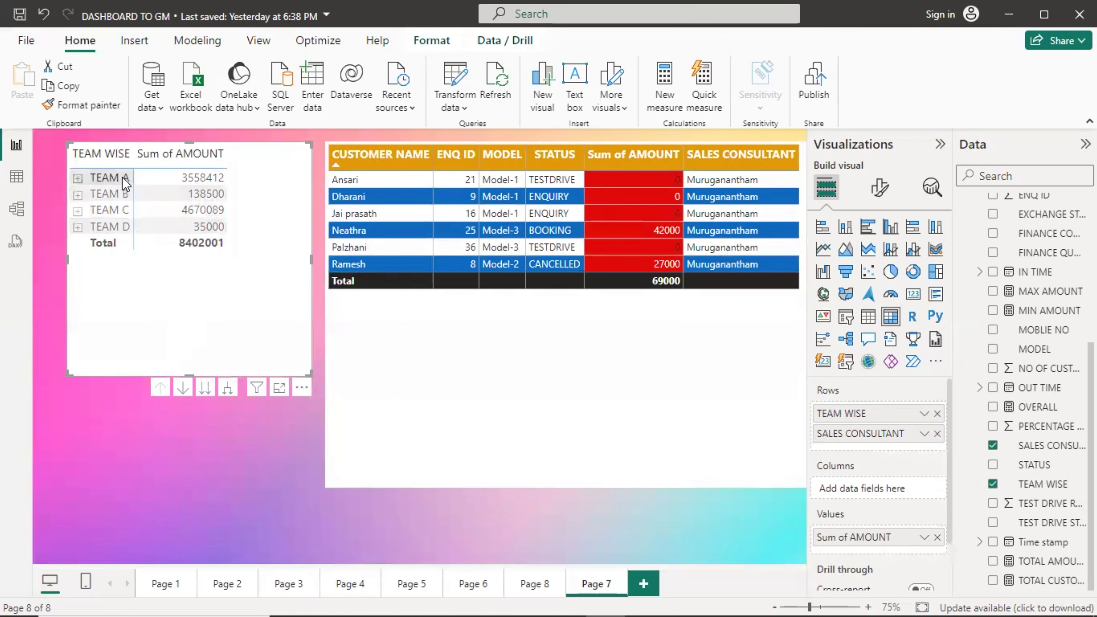
{"action": "left_click", "coordinate": [112, 178]}
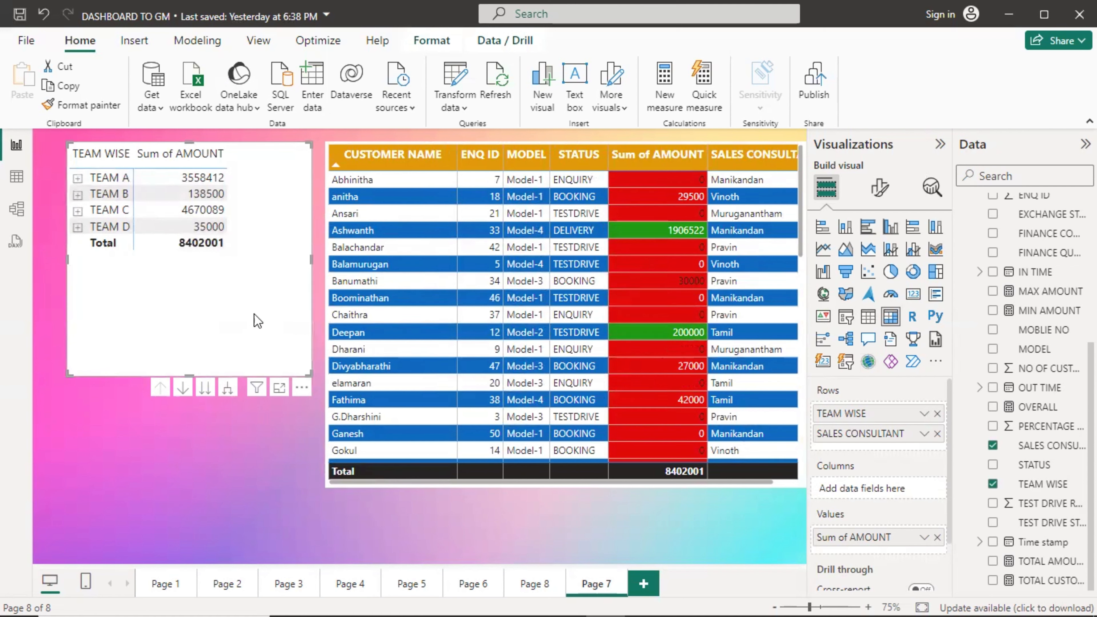
Step: Apply the Alternating rows style preset to the team-wise matrix
{"action": "left_click", "coordinate": [881, 198]}
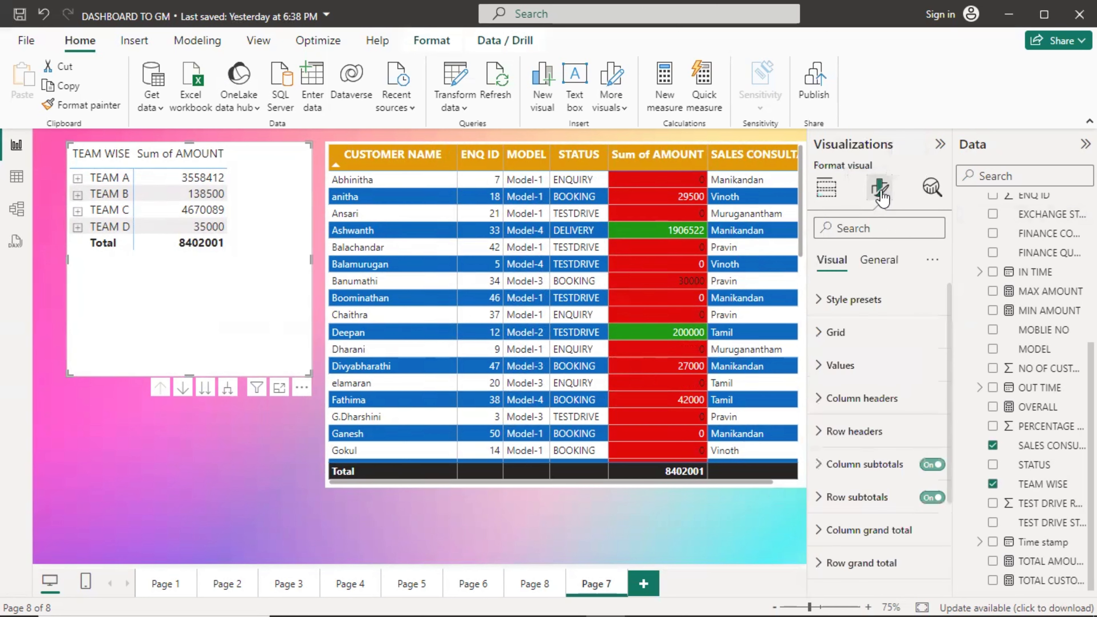
{"action": "left_click", "coordinate": [834, 300]}
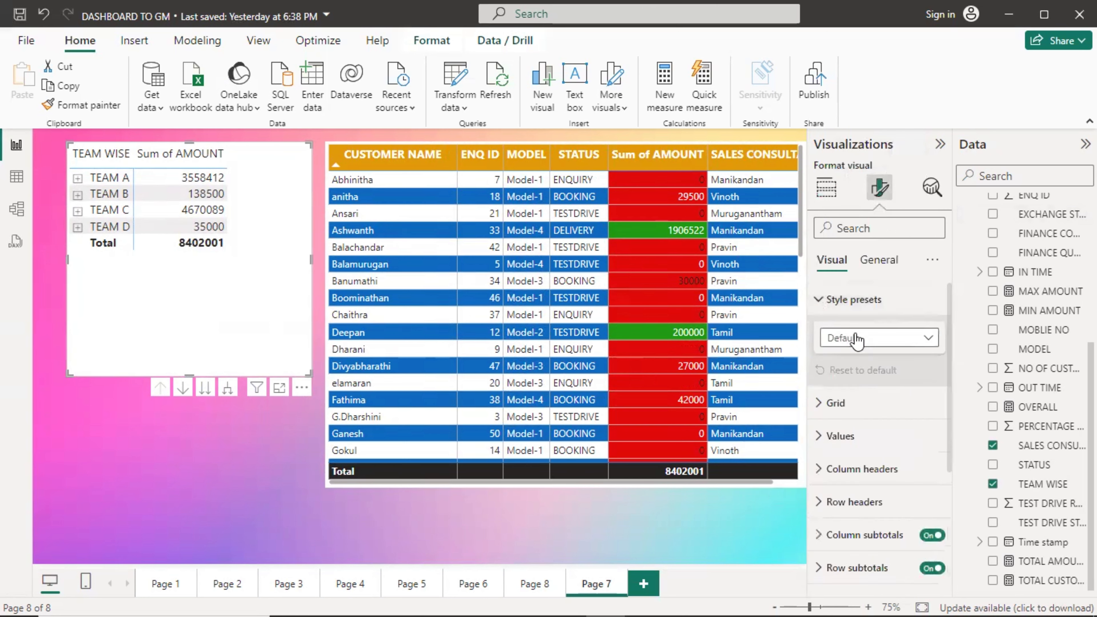
{"action": "left_click", "coordinate": [847, 338]}
{"action": "left_click", "coordinate": [868, 437]}
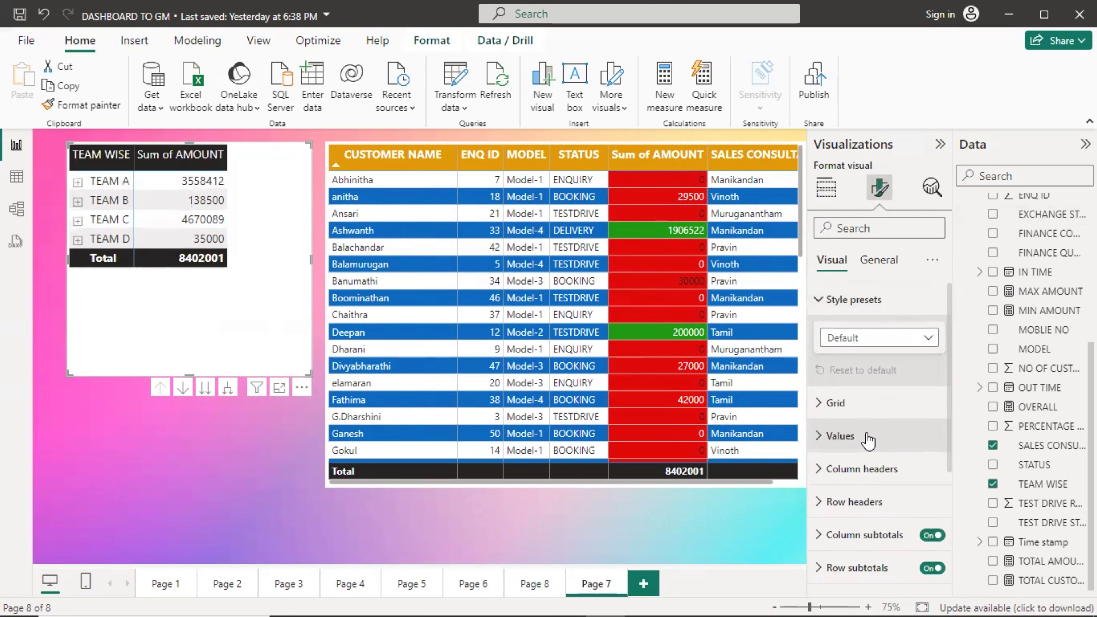
Step: Set the background color of the matrix's column headers to the recently used orange
{"action": "scroll", "coordinate": [853, 431], "scroll_direction": "down", "scroll_amount": 2}
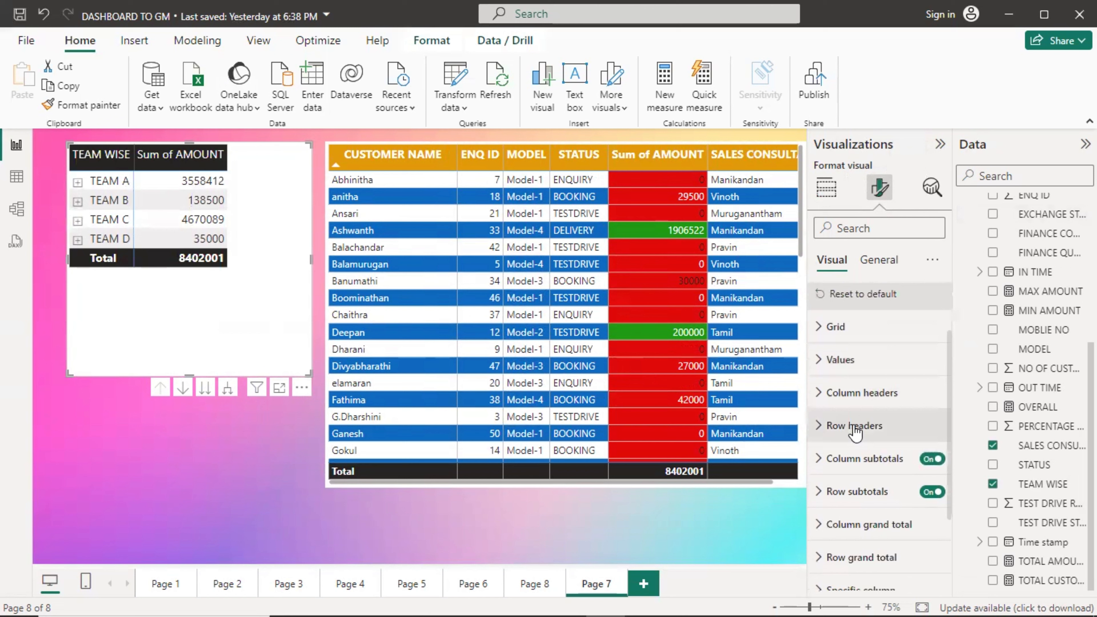
{"action": "left_click", "coordinate": [833, 388]}
{"action": "scroll", "coordinate": [844, 440], "scroll_direction": "down", "scroll_amount": 4}
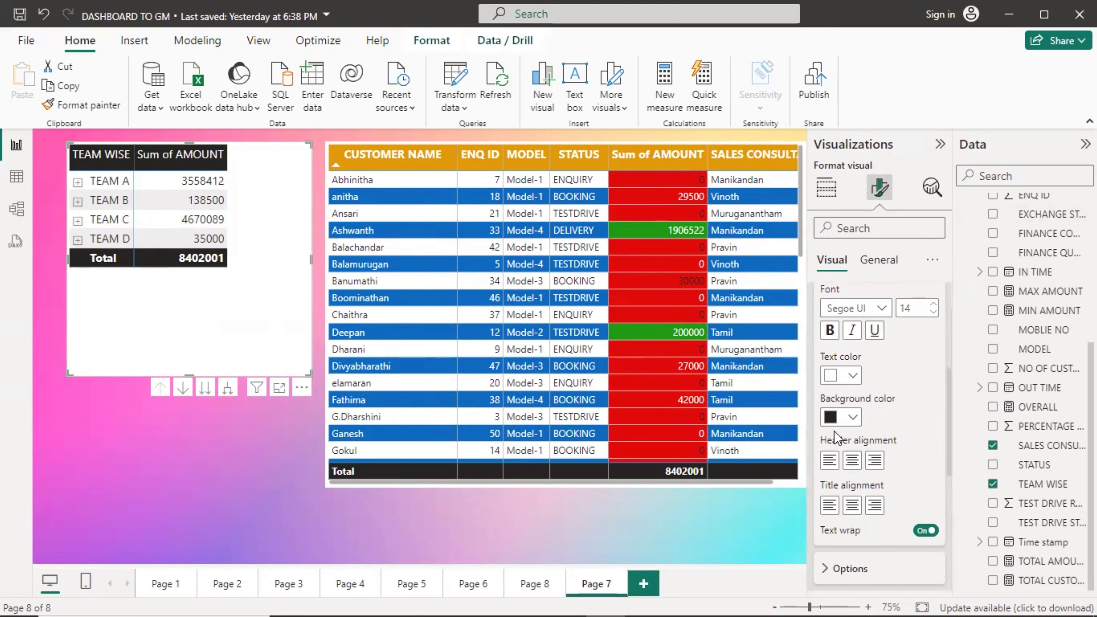
{"action": "left_click", "coordinate": [830, 419]}
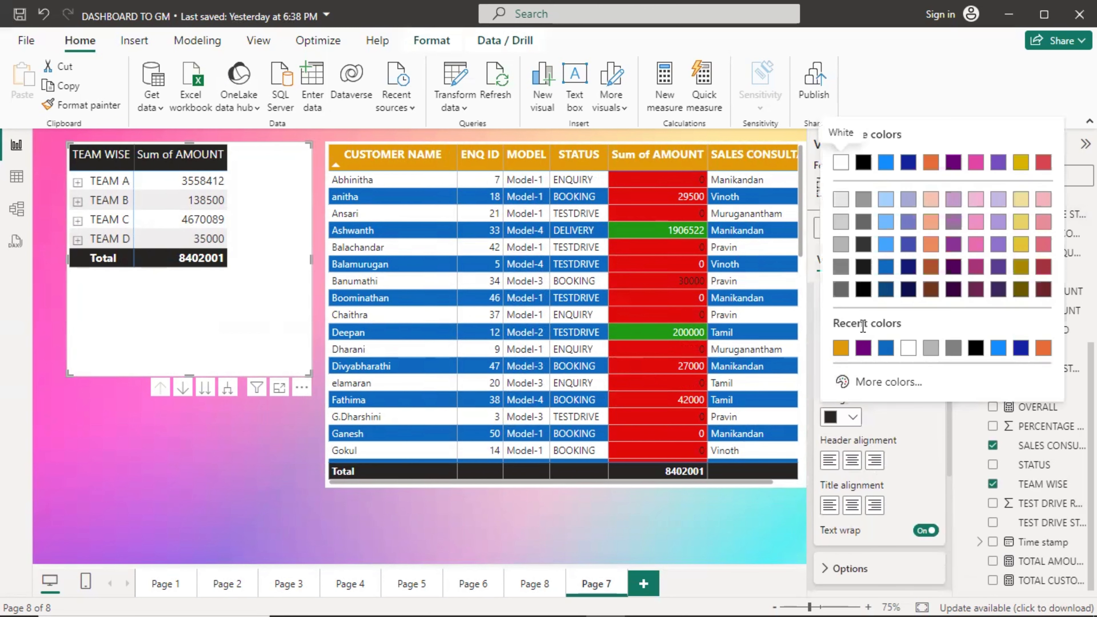
{"action": "left_click", "coordinate": [840, 348]}
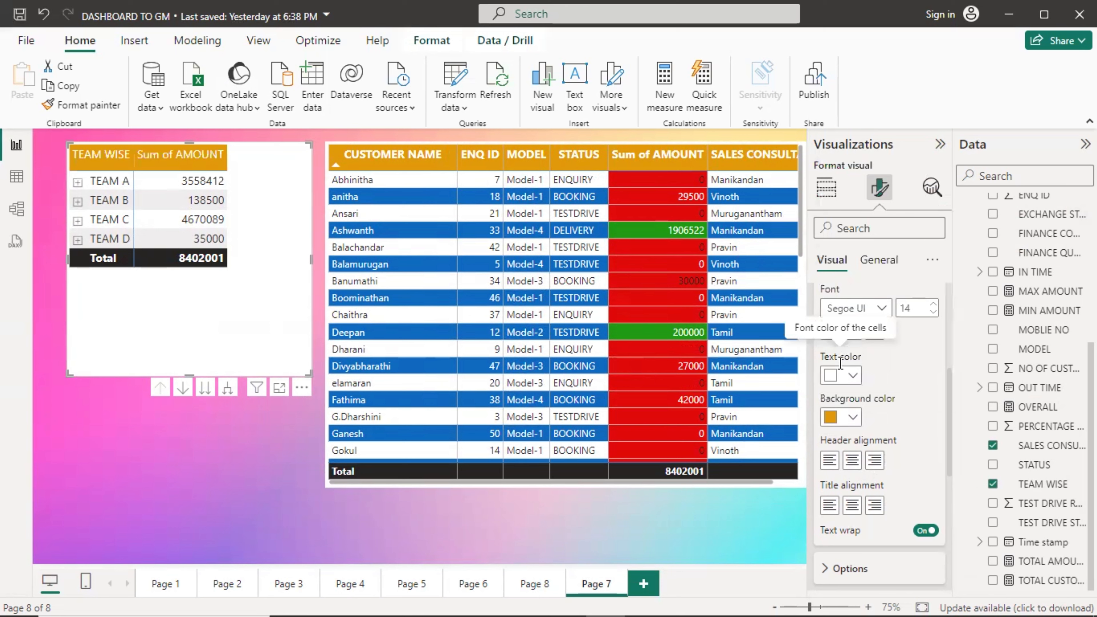
Step: Center the matrix's column headers and make their text bold at font size 17
{"action": "left_click", "coordinate": [851, 460]}
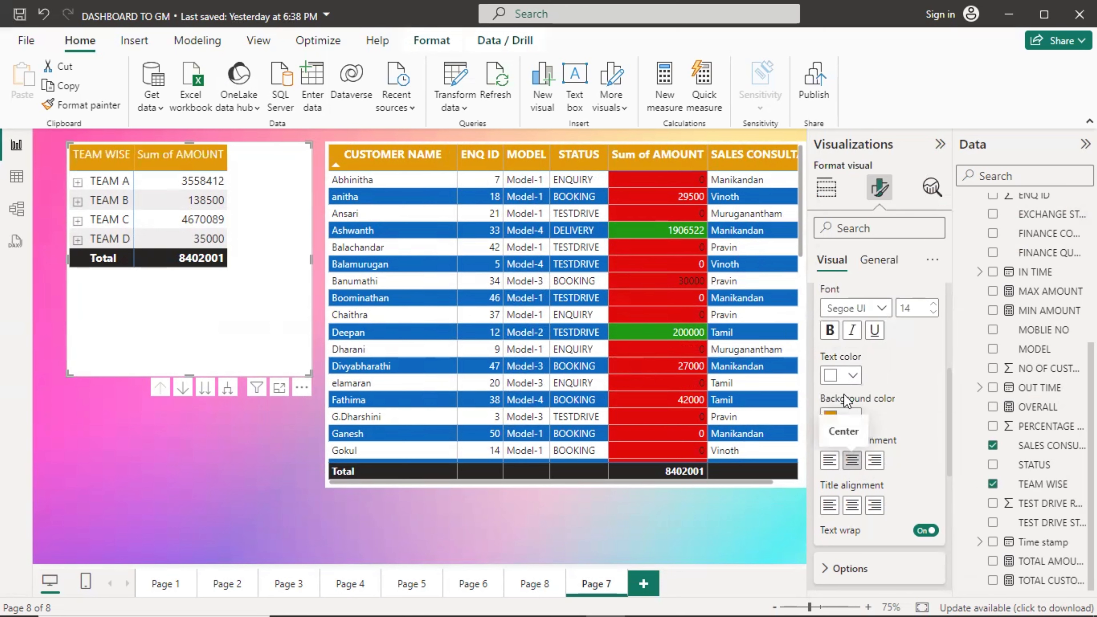
{"action": "left_click", "coordinate": [830, 336]}
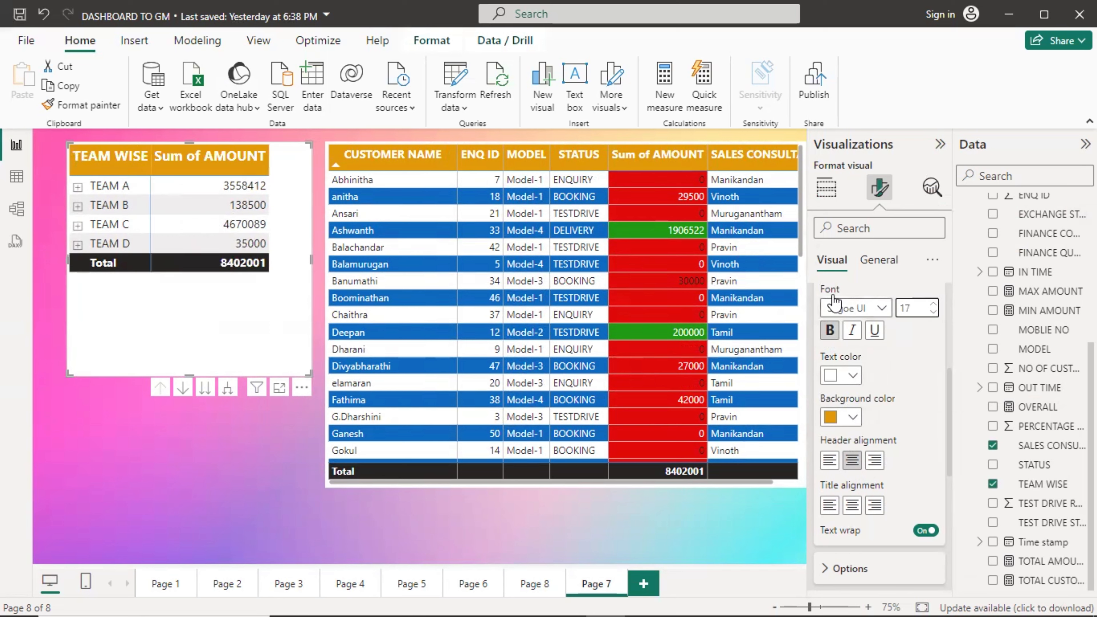
{"action": "scroll", "coordinate": [840, 345], "scroll_direction": "up", "scroll_amount": 3}
{"action": "left_click", "coordinate": [829, 389]}
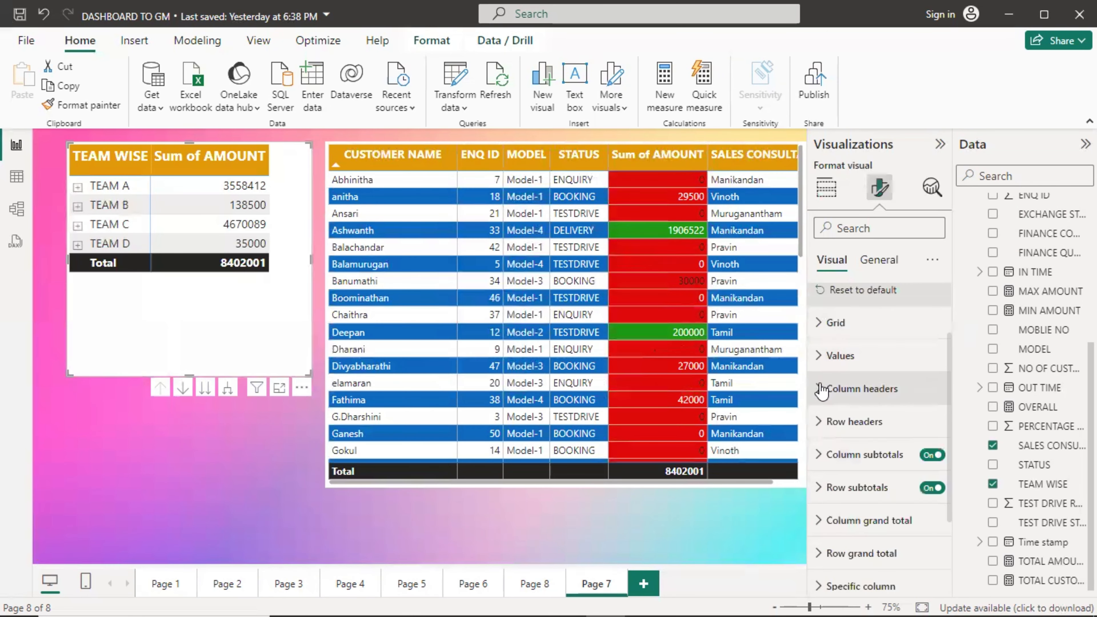
Step: Set the matrix's row header text to font size 16, trying bold but leaving it off
{"action": "scroll", "coordinate": [829, 387], "scroll_direction": "down", "scroll_amount": 1}
{"action": "left_click", "coordinate": [822, 345]}
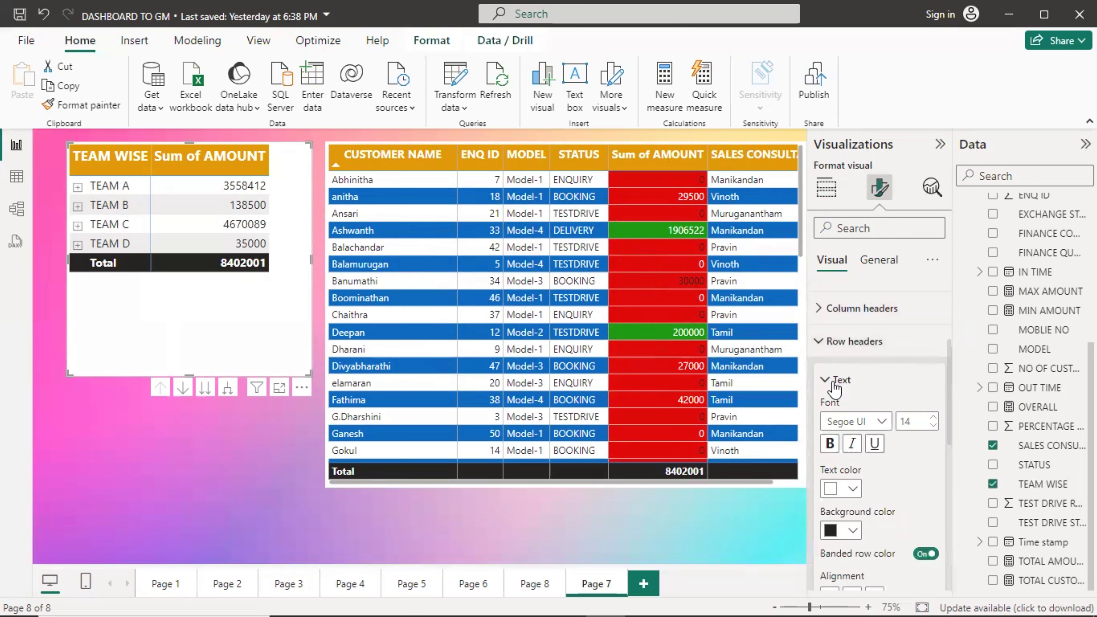
{"action": "left_click", "coordinate": [833, 443]}
{"action": "left_click", "coordinate": [832, 443]}
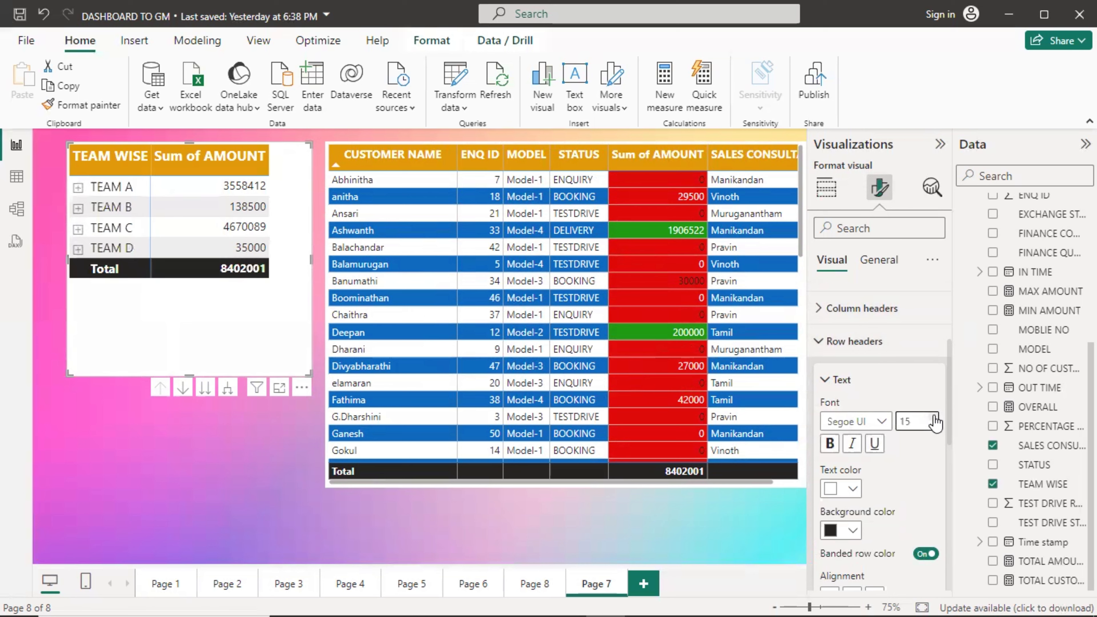
{"action": "scroll", "coordinate": [936, 423], "scroll_direction": "down", "scroll_amount": 1}
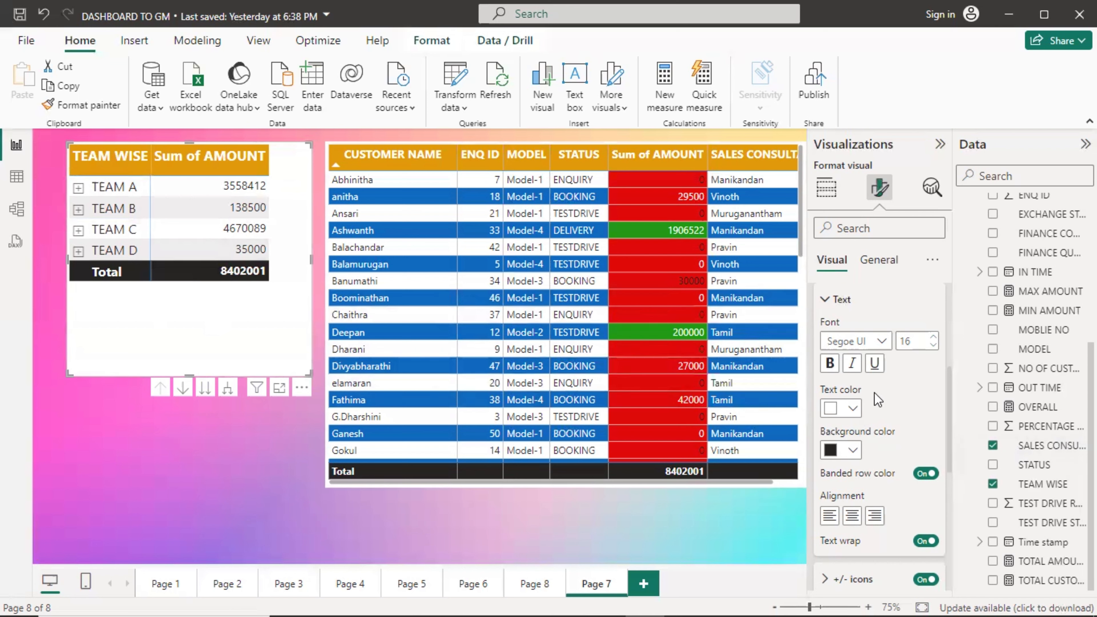
{"action": "left_click", "coordinate": [829, 364]}
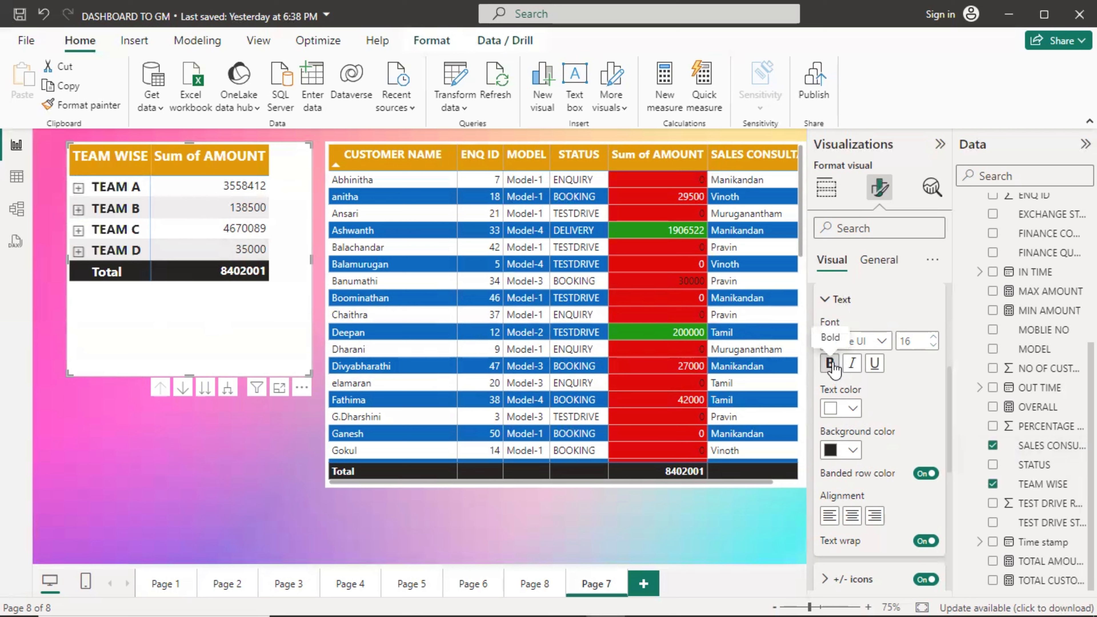
{"action": "left_click", "coordinate": [829, 364]}
{"action": "scroll", "coordinate": [844, 374], "scroll_direction": "up", "scroll_amount": 4}
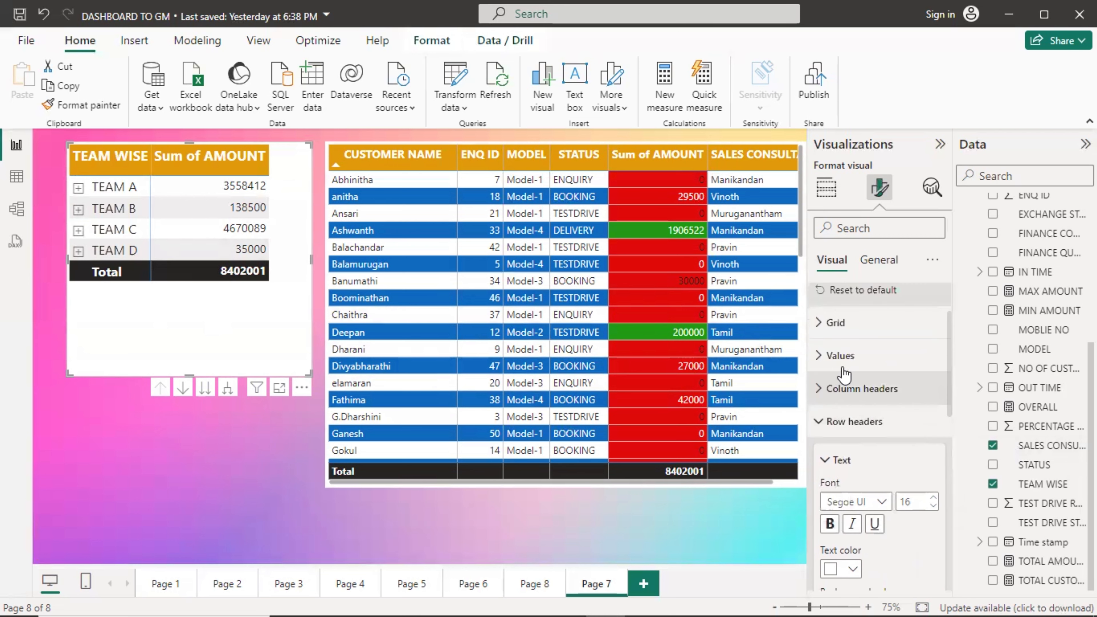
{"action": "scroll", "coordinate": [845, 374], "scroll_direction": "down", "scroll_amount": 3}
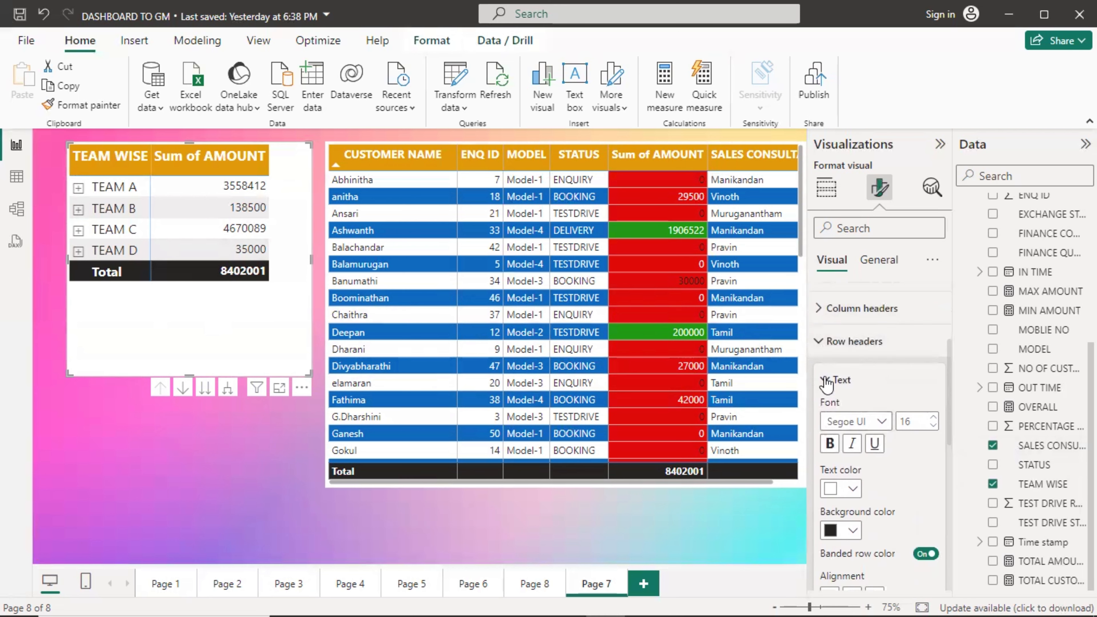
{"action": "left_click", "coordinate": [826, 383]}
{"action": "left_click", "coordinate": [819, 341]}
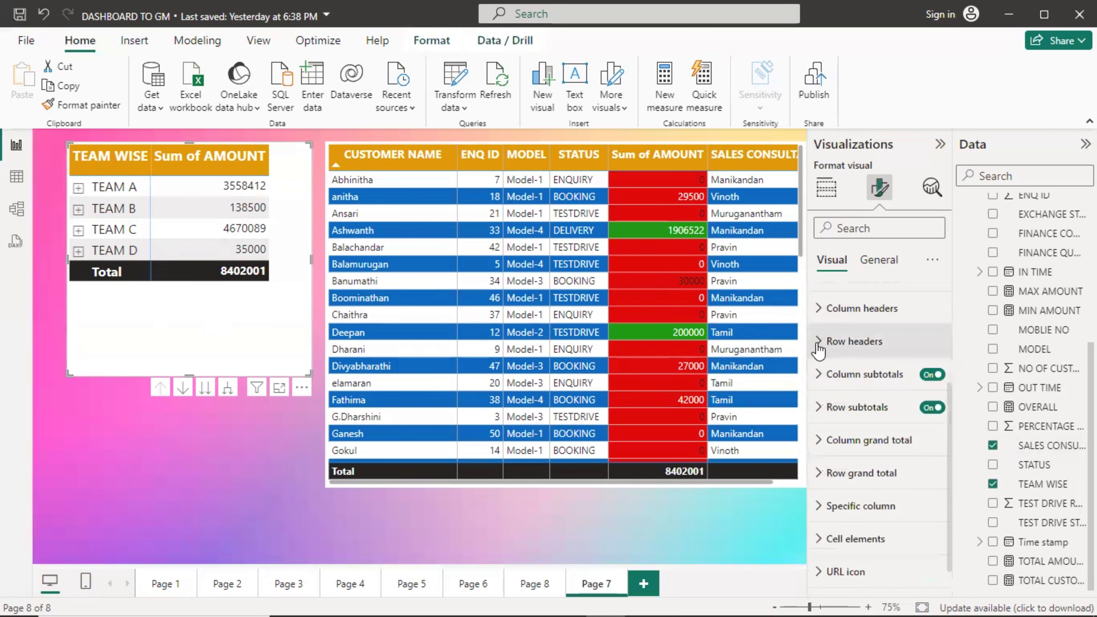
Step: Make the matrix's values bold at font size 15
{"action": "left_click", "coordinate": [818, 375]}
{"action": "left_click", "coordinate": [818, 375]}
{"action": "scroll", "coordinate": [839, 399], "scroll_direction": "up", "scroll_amount": 1}
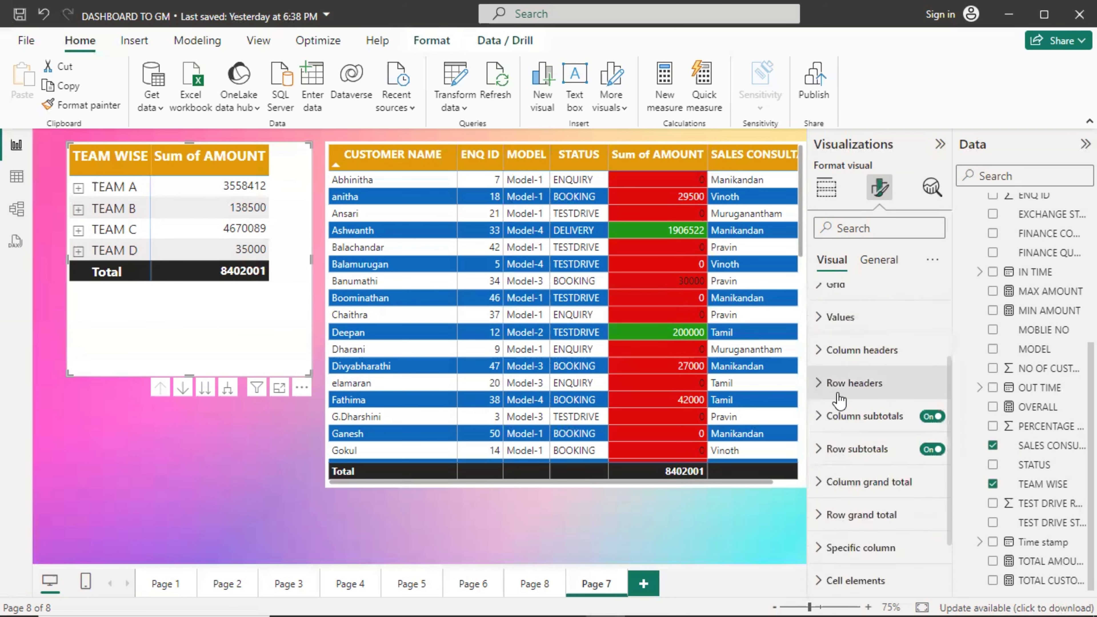
{"action": "scroll", "coordinate": [839, 399], "scroll_direction": "up", "scroll_amount": 3}
{"action": "left_click", "coordinate": [824, 434]}
{"action": "scroll", "coordinate": [881, 437], "scroll_direction": "down", "scroll_amount": 3}
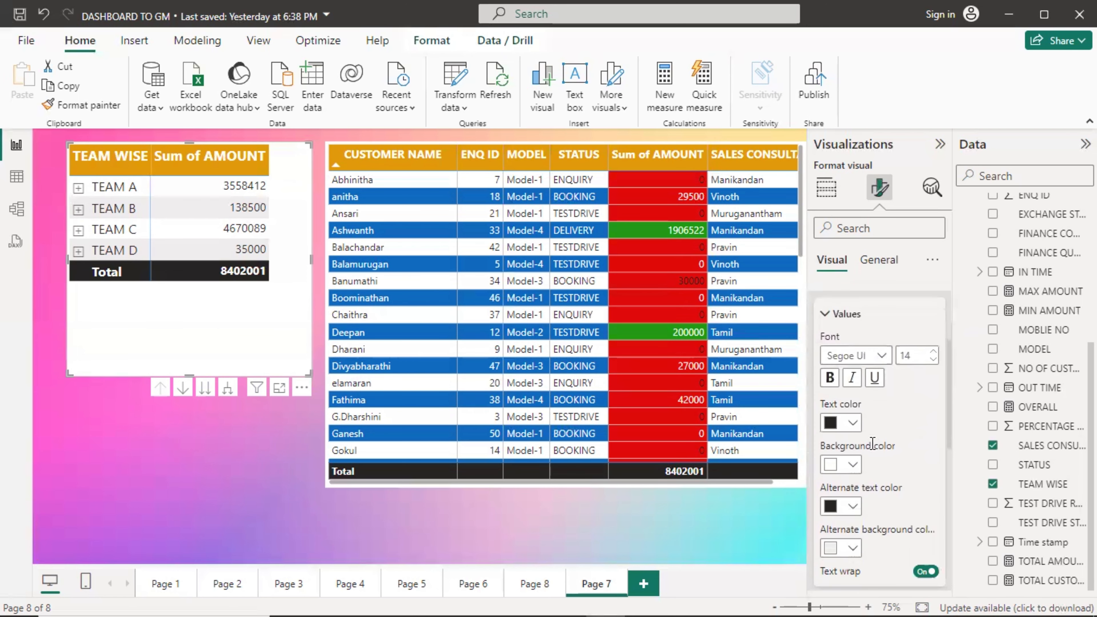
{"action": "left_click", "coordinate": [831, 378]}
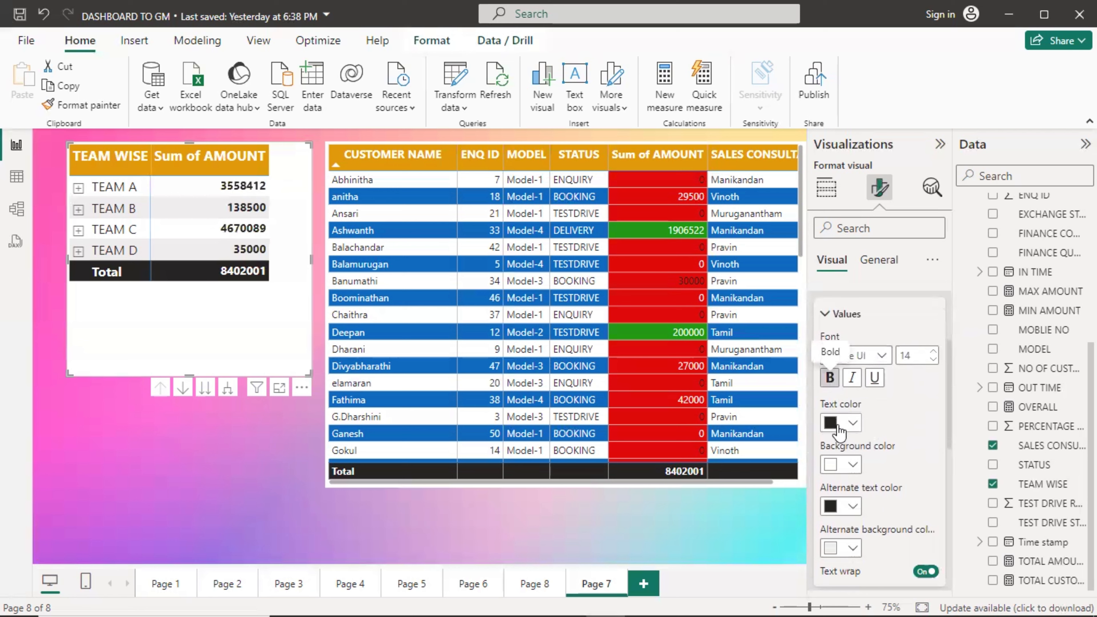
{"action": "left_click", "coordinate": [932, 351]}
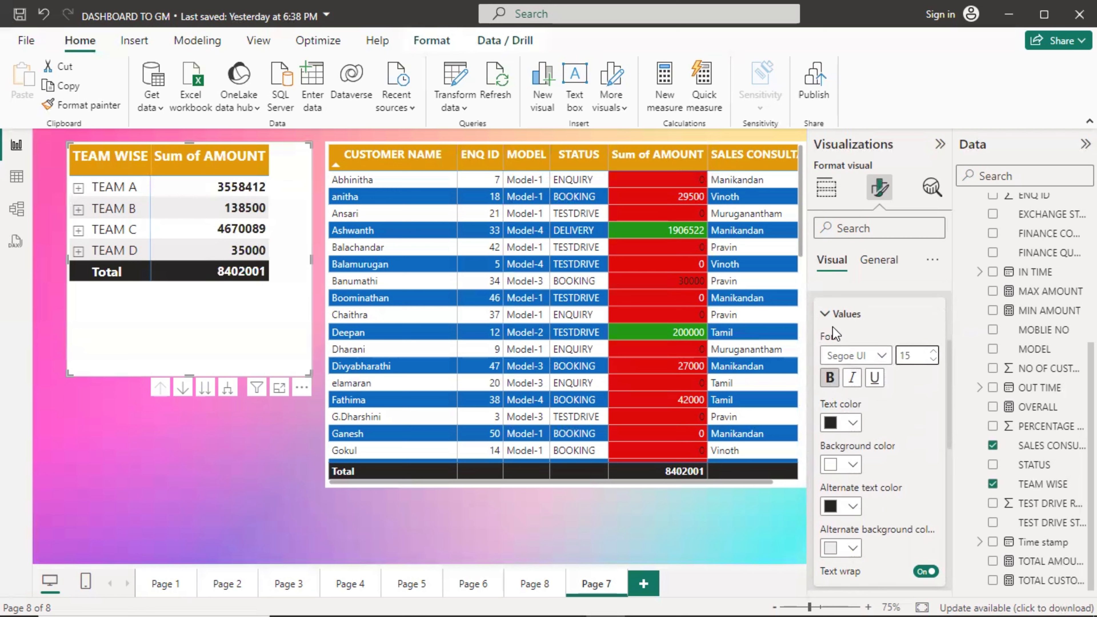
{"action": "left_click", "coordinate": [834, 312]}
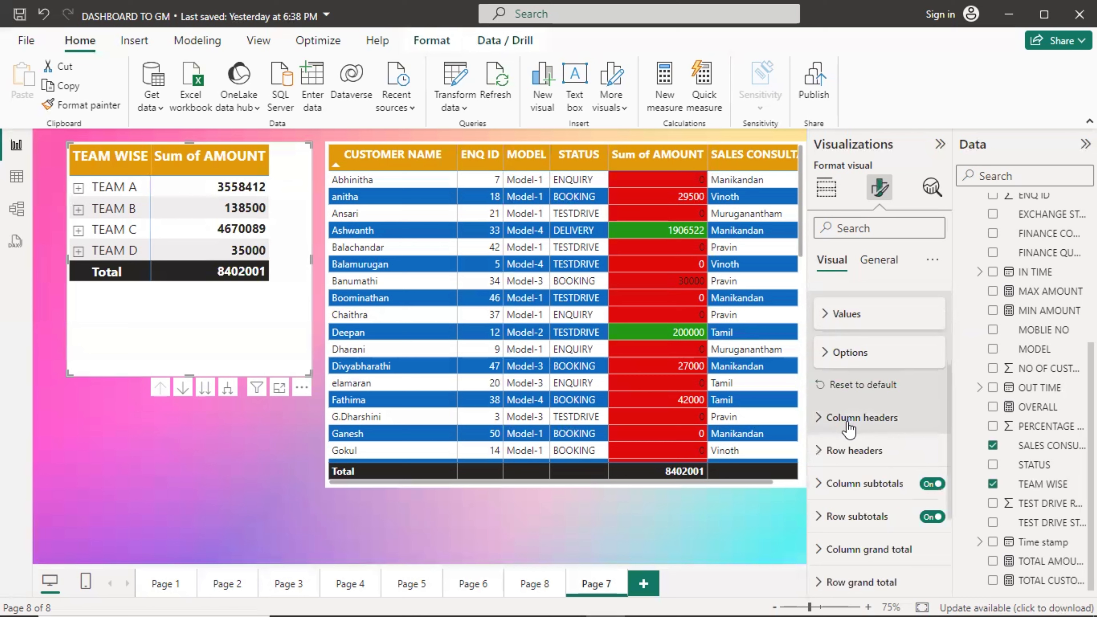
{"action": "scroll", "coordinate": [849, 428], "scroll_direction": "up", "scroll_amount": 5}
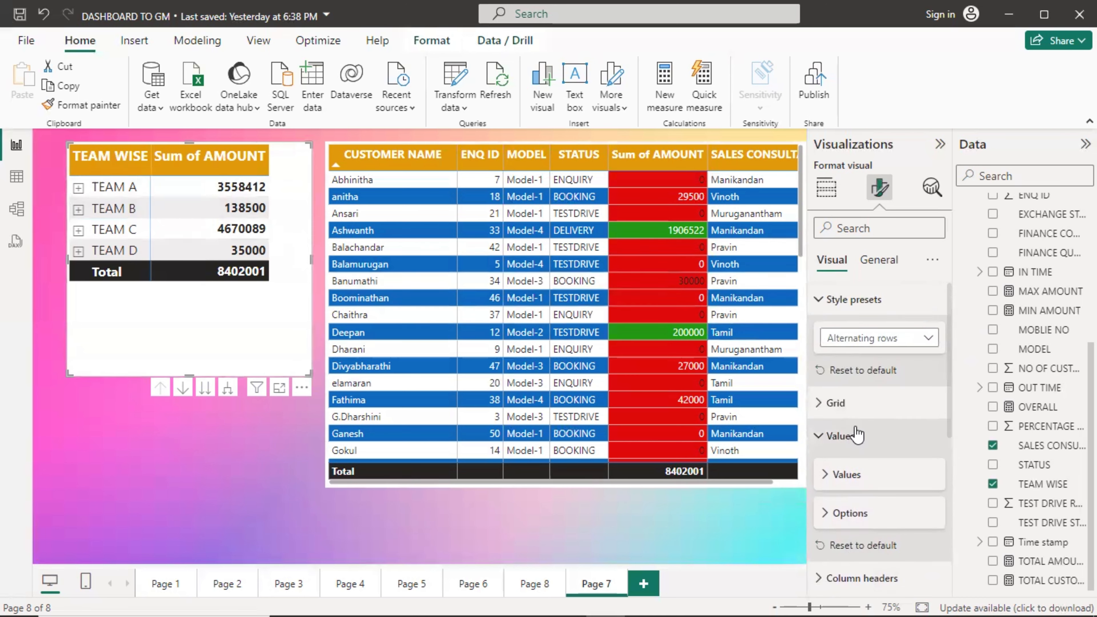
{"action": "left_click", "coordinate": [825, 436]}
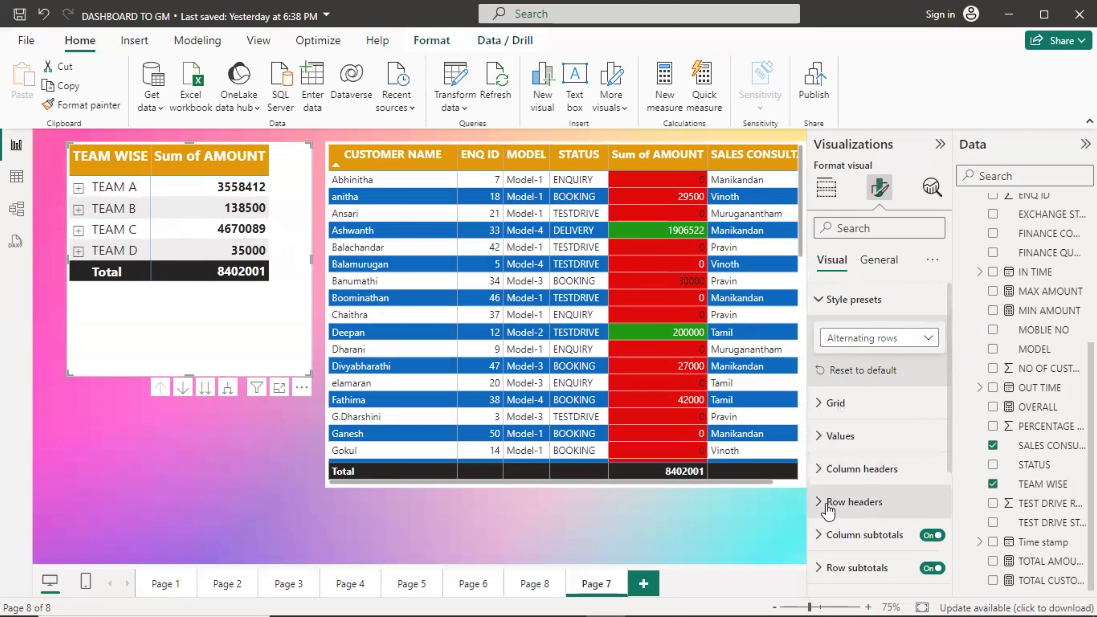
{"action": "left_click", "coordinate": [824, 299]}
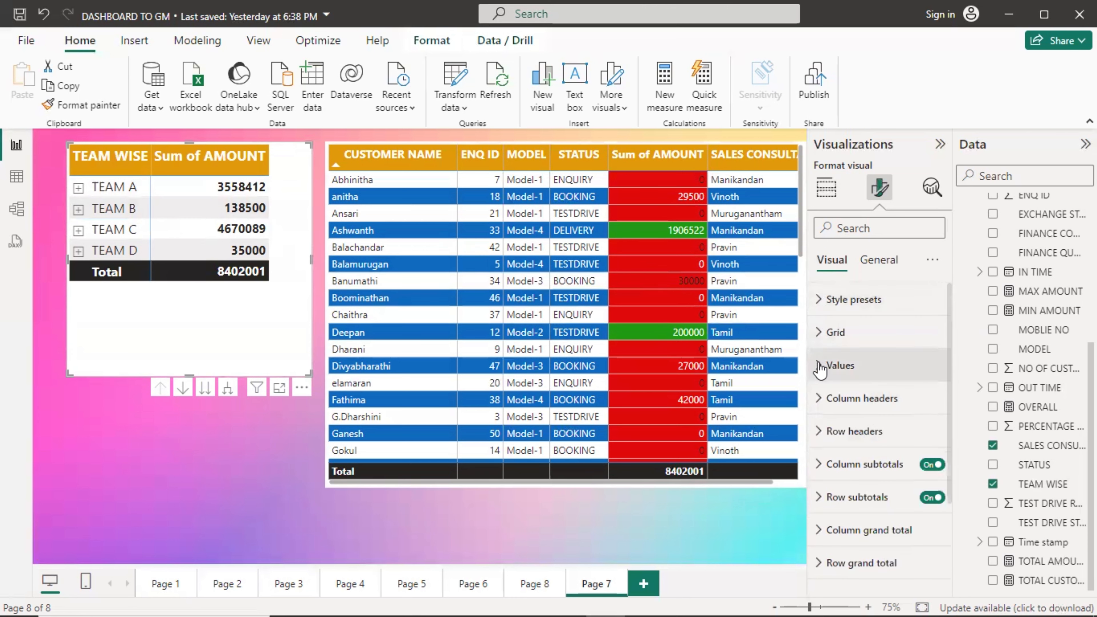
{"action": "scroll", "coordinate": [821, 370], "scroll_direction": "down", "scroll_amount": 3}
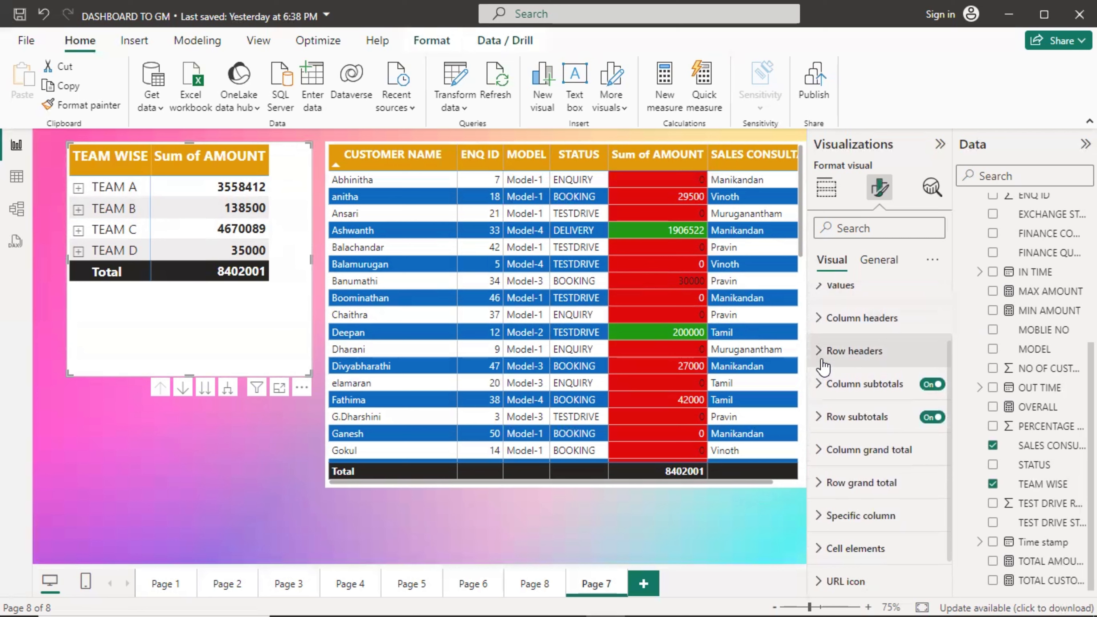
{"action": "left_click", "coordinate": [822, 351]}
{"action": "scroll", "coordinate": [816, 432], "scroll_direction": "down", "scroll_amount": 3}
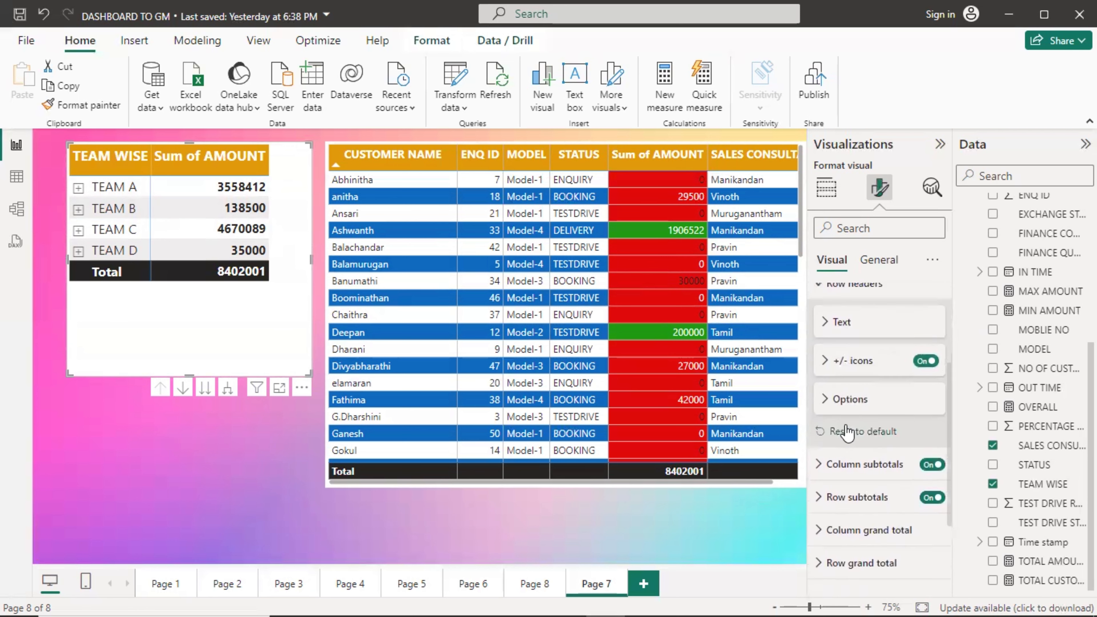
{"action": "scroll", "coordinate": [838, 414], "scroll_direction": "up", "scroll_amount": 6}
{"action": "left_click", "coordinate": [822, 399]}
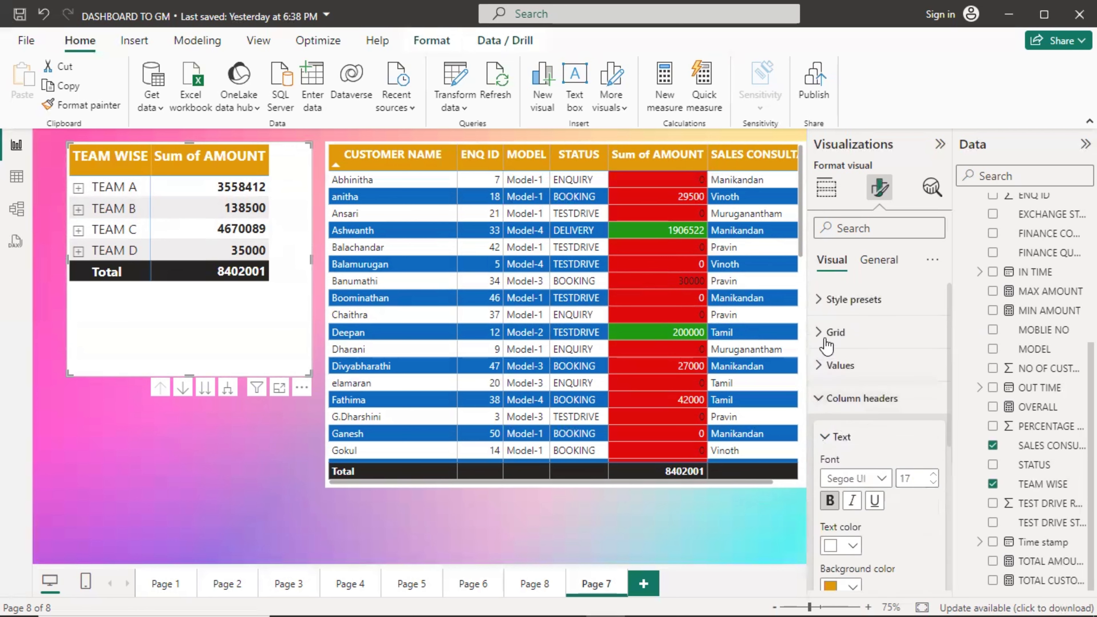
{"action": "left_click", "coordinate": [825, 441]}
{"action": "left_click", "coordinate": [820, 398]}
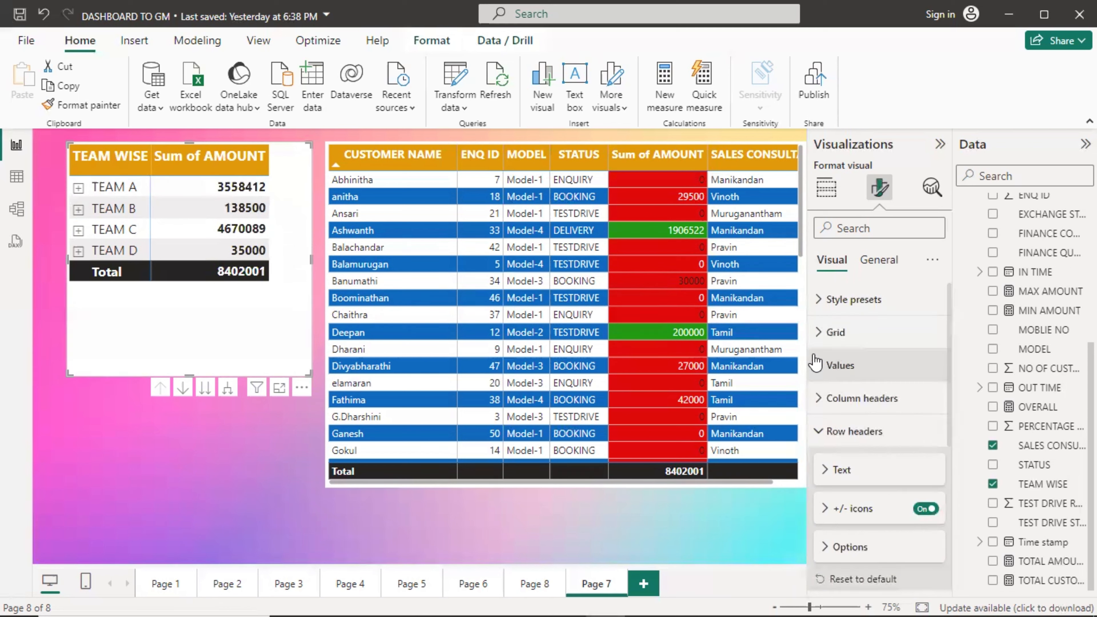
Step: Set the matrix's horizontal gridlines to a darker gray with a width of 2
{"action": "left_click", "coordinate": [822, 340]}
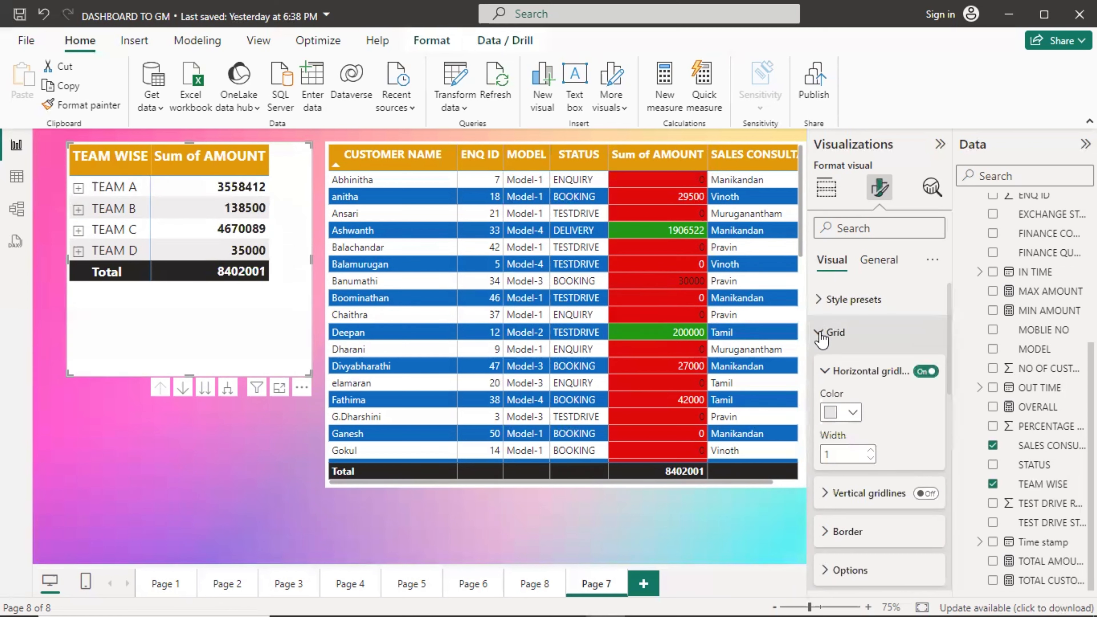
{"action": "left_click", "coordinate": [851, 414]}
{"action": "left_click", "coordinate": [840, 238]}
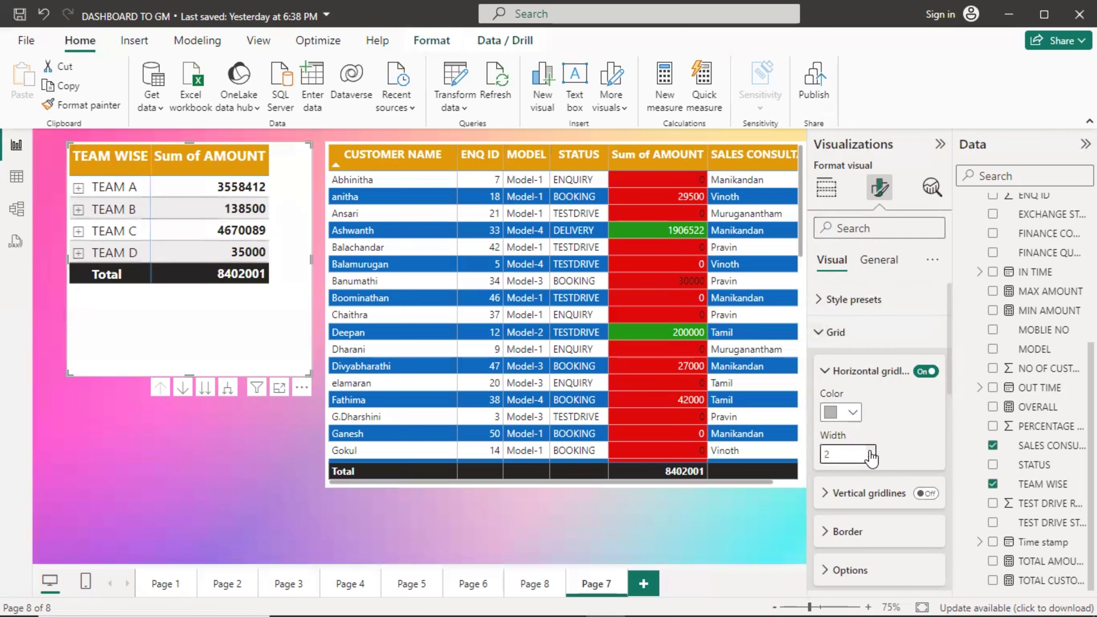
Step: Turn on the matrix's vertical gridlines, color them a darker gray and raise their width
{"action": "left_click", "coordinate": [826, 372]}
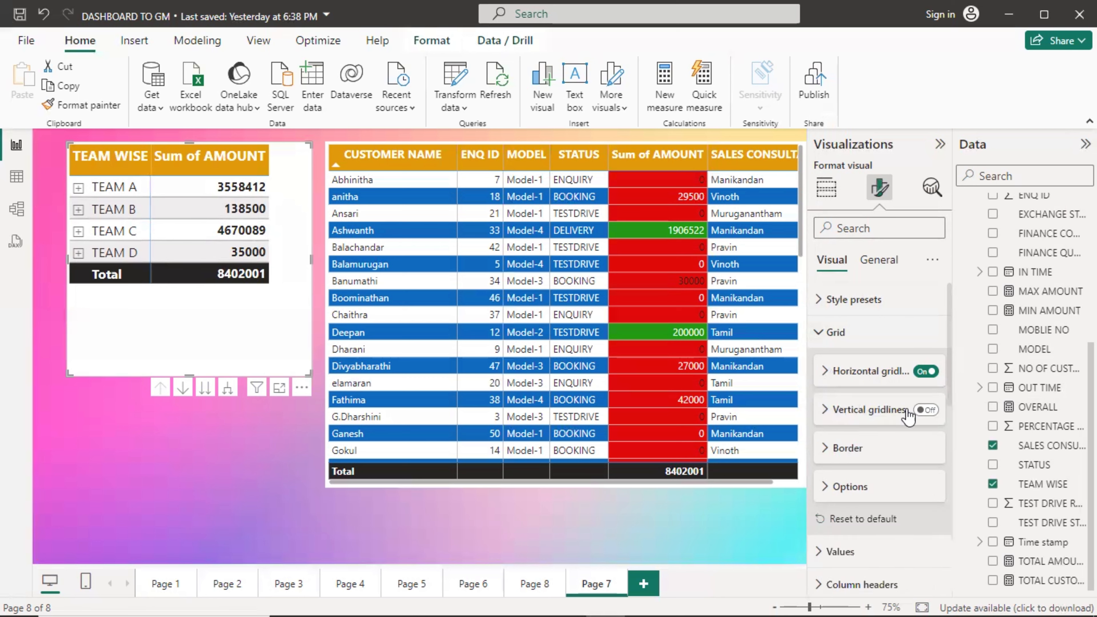
{"action": "left_click", "coordinate": [924, 410]}
{"action": "left_click", "coordinate": [824, 412]}
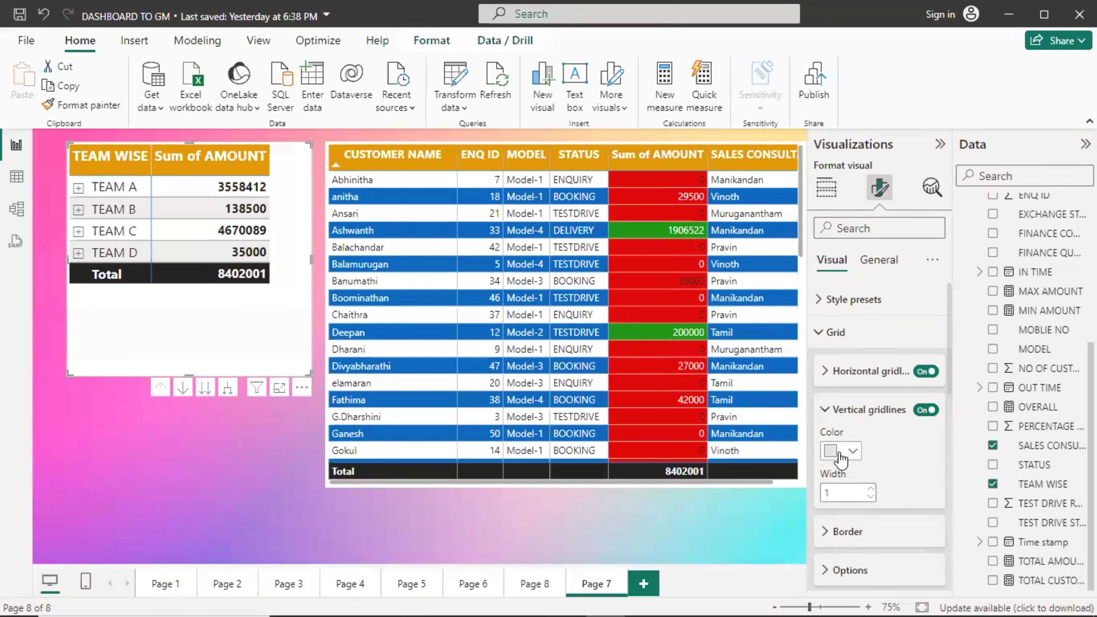
{"action": "left_click", "coordinate": [839, 453]}
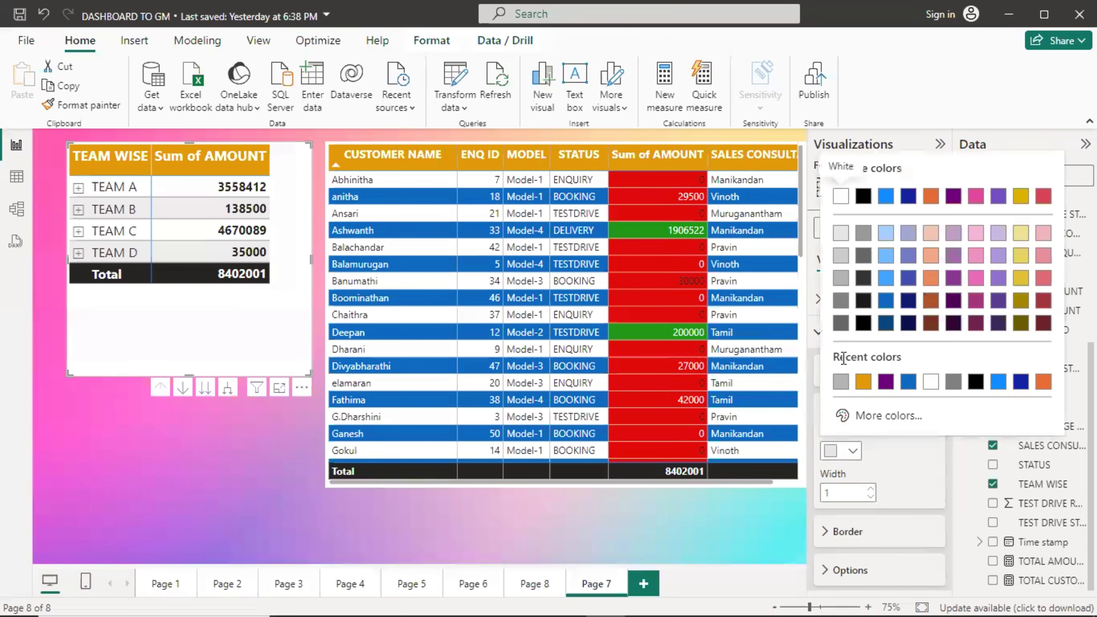
{"action": "left_click", "coordinate": [840, 278]}
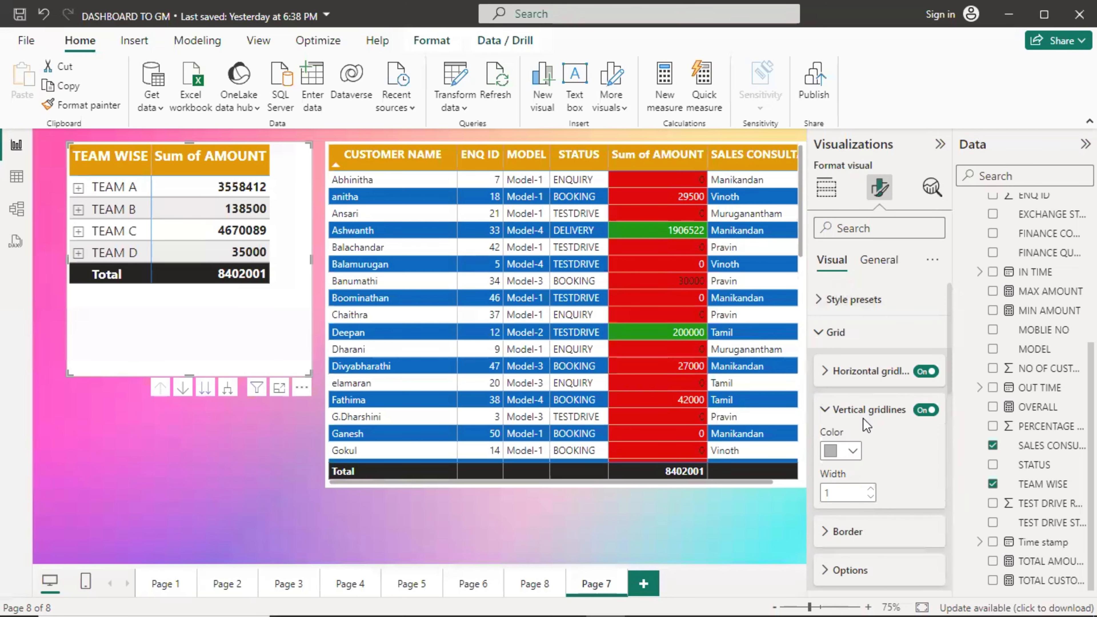
{"action": "left_click", "coordinate": [874, 490]}
{"action": "left_click", "coordinate": [823, 333]}
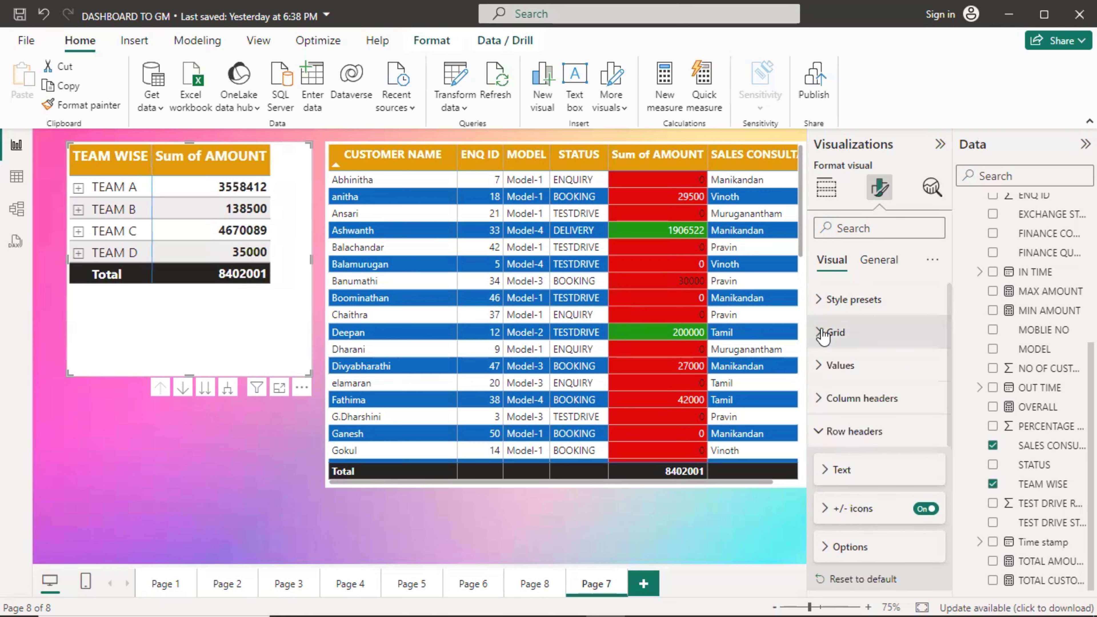
{"action": "left_click", "coordinate": [820, 432]}
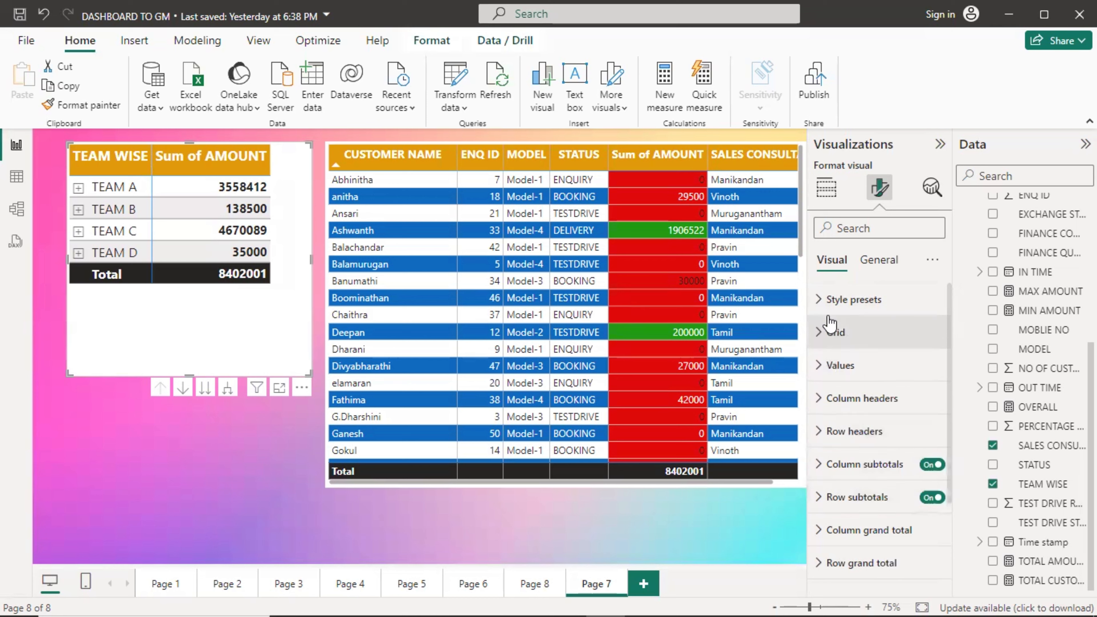
Step: Open the text formatting options for the matrix's row headers
{"action": "scroll", "coordinate": [830, 330], "scroll_direction": "down", "scroll_amount": 3}
{"action": "scroll", "coordinate": [831, 358], "scroll_direction": "up", "scroll_amount": 3}
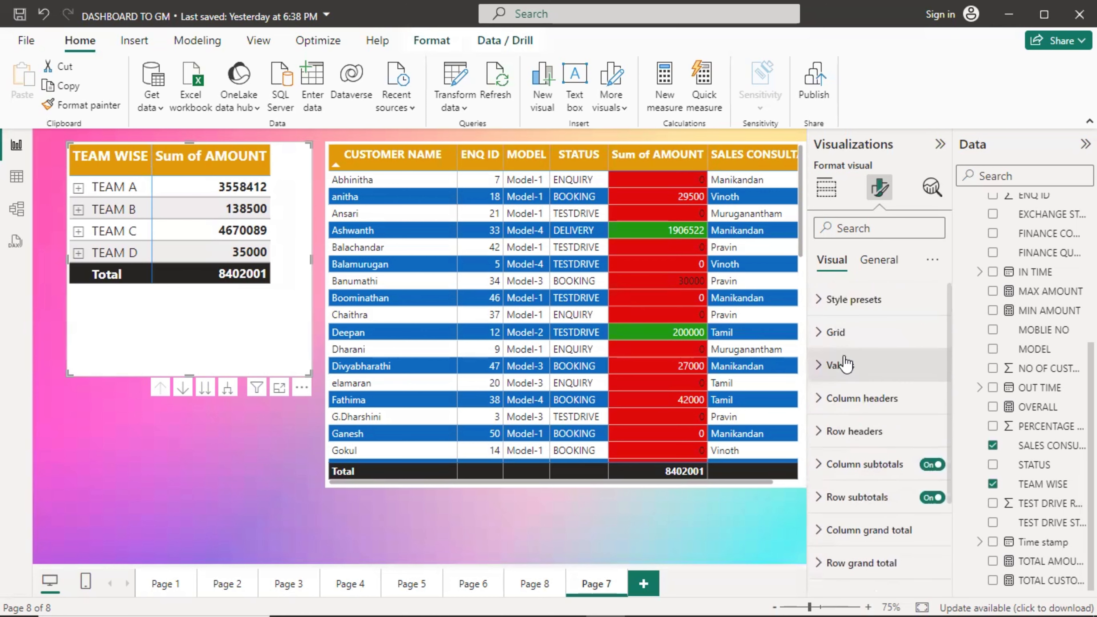
{"action": "scroll", "coordinate": [825, 436], "scroll_direction": "down", "scroll_amount": 2}
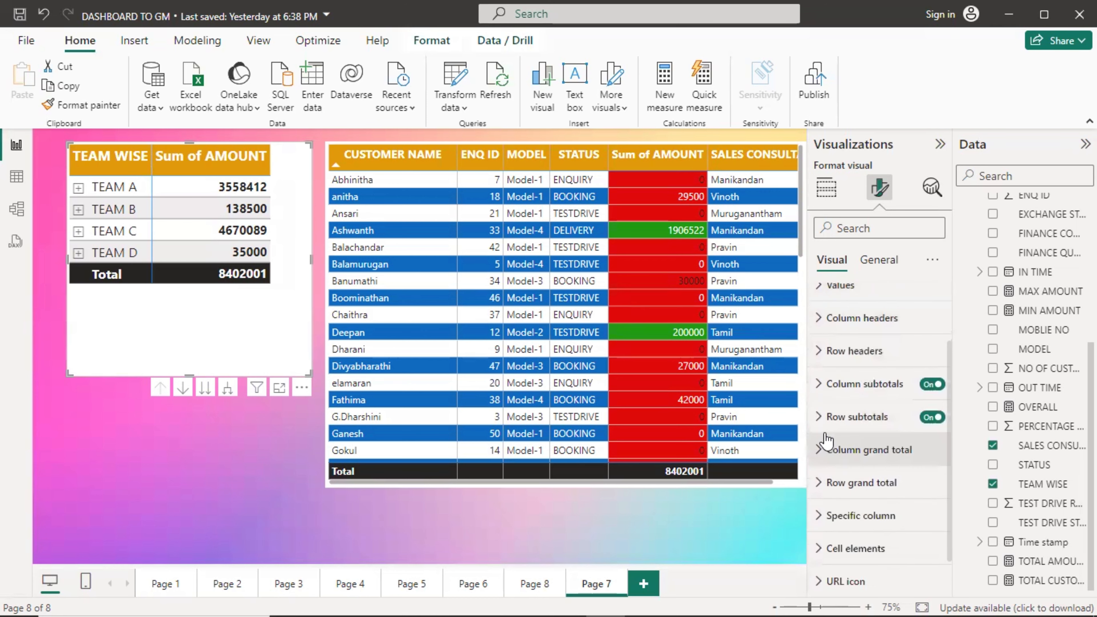
{"action": "scroll", "coordinate": [826, 440], "scroll_direction": "down", "scroll_amount": 1}
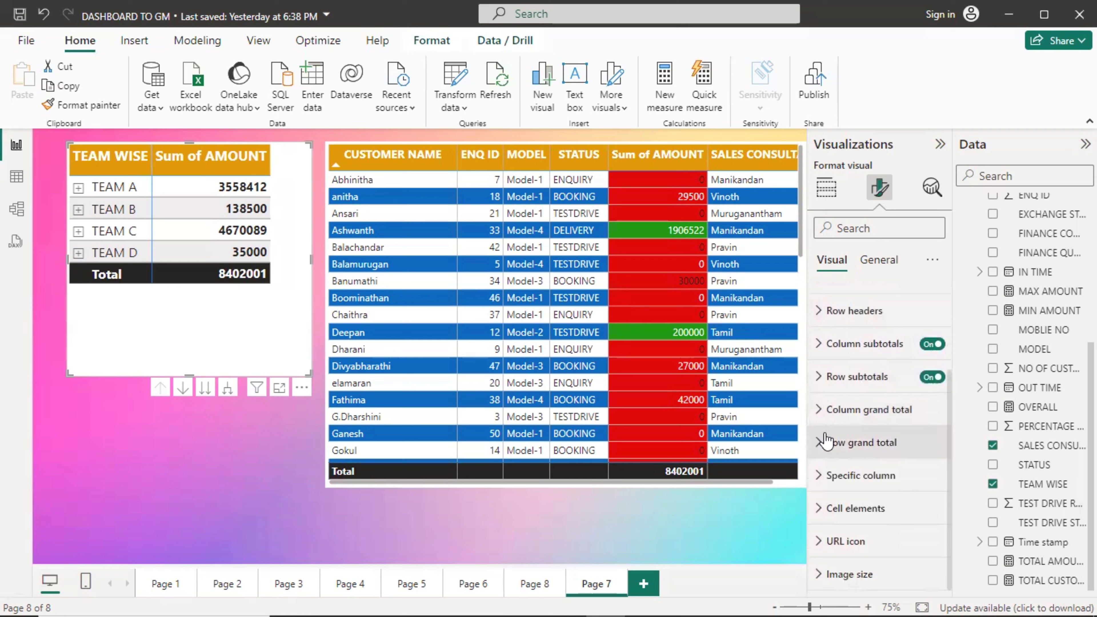
{"action": "scroll", "coordinate": [825, 441], "scroll_direction": "up", "scroll_amount": 2}
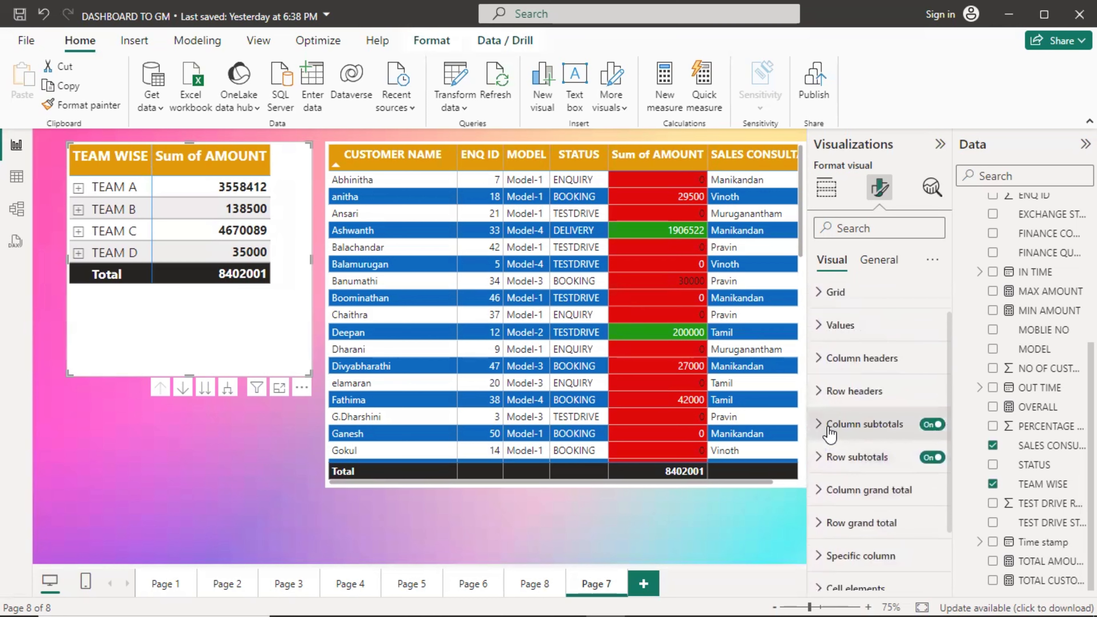
{"action": "left_click", "coordinate": [821, 391]}
{"action": "scroll", "coordinate": [825, 367], "scroll_direction": "down", "scroll_amount": 2}
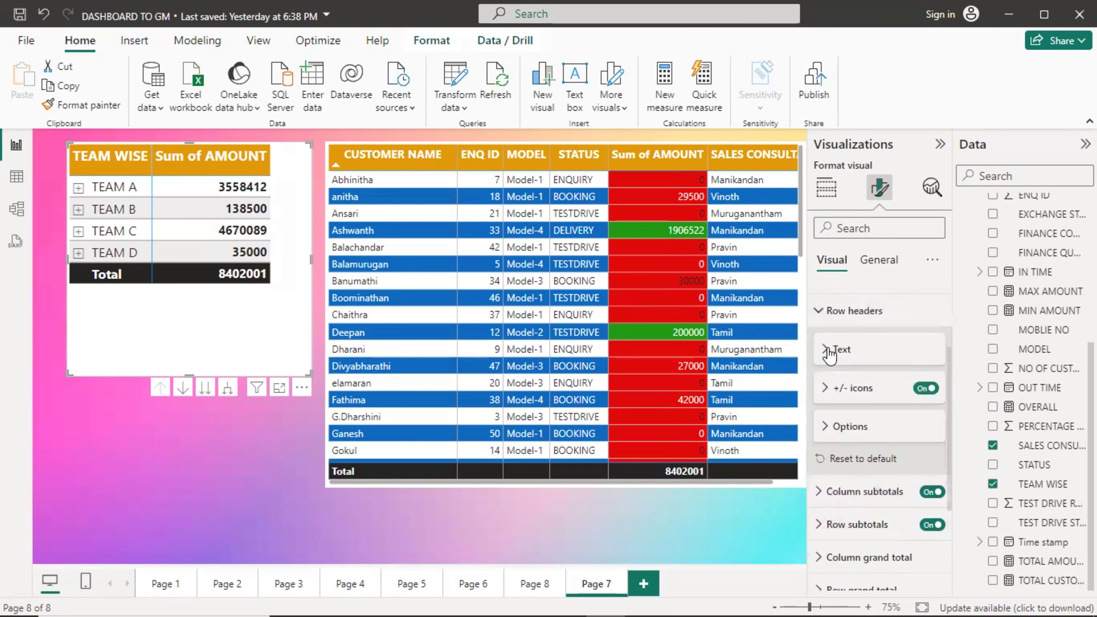
{"action": "left_click", "coordinate": [830, 352]}
{"action": "scroll", "coordinate": [861, 479], "scroll_direction": "down", "scroll_amount": 2}
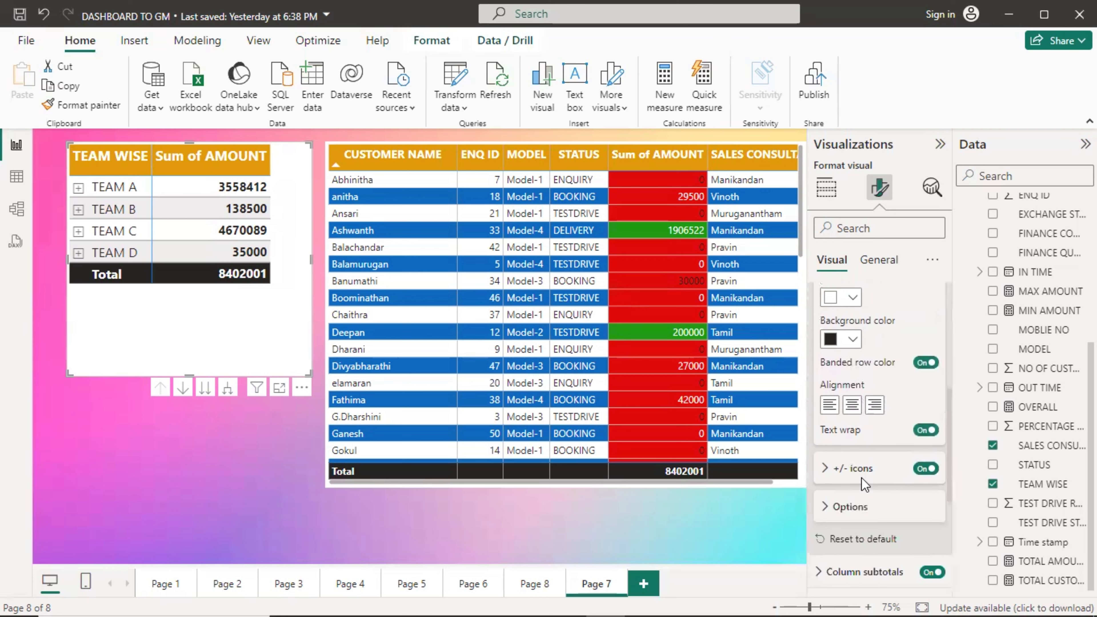
Step: Try a blue background color for the matrix's row headers
{"action": "left_click", "coordinate": [832, 341]}
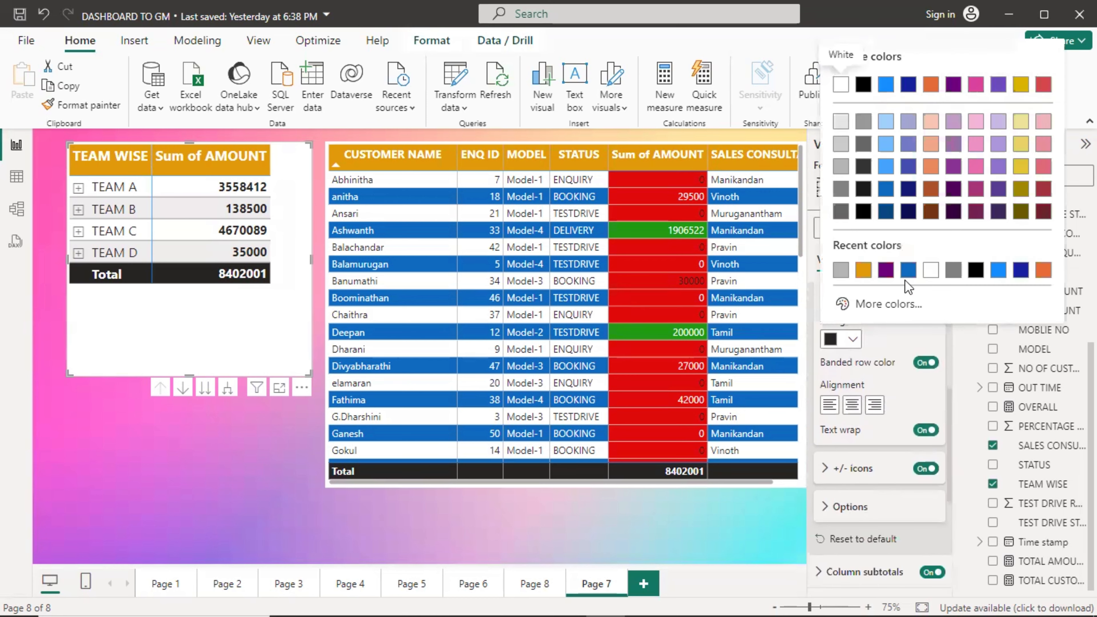
{"action": "left_click", "coordinate": [906, 273]}
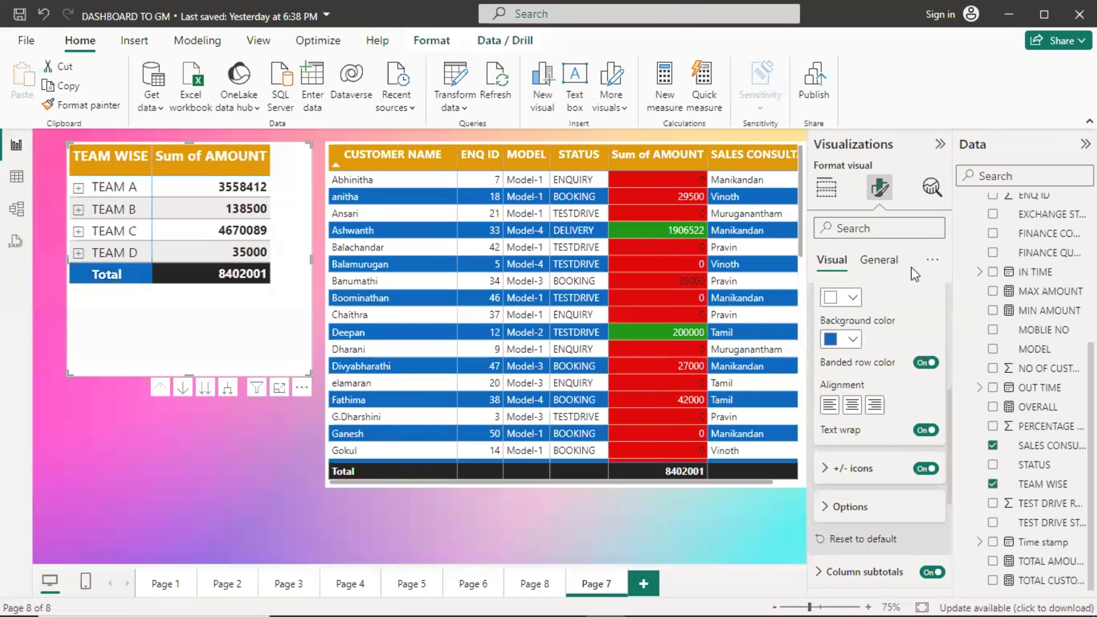
{"action": "left_click", "coordinate": [849, 341]}
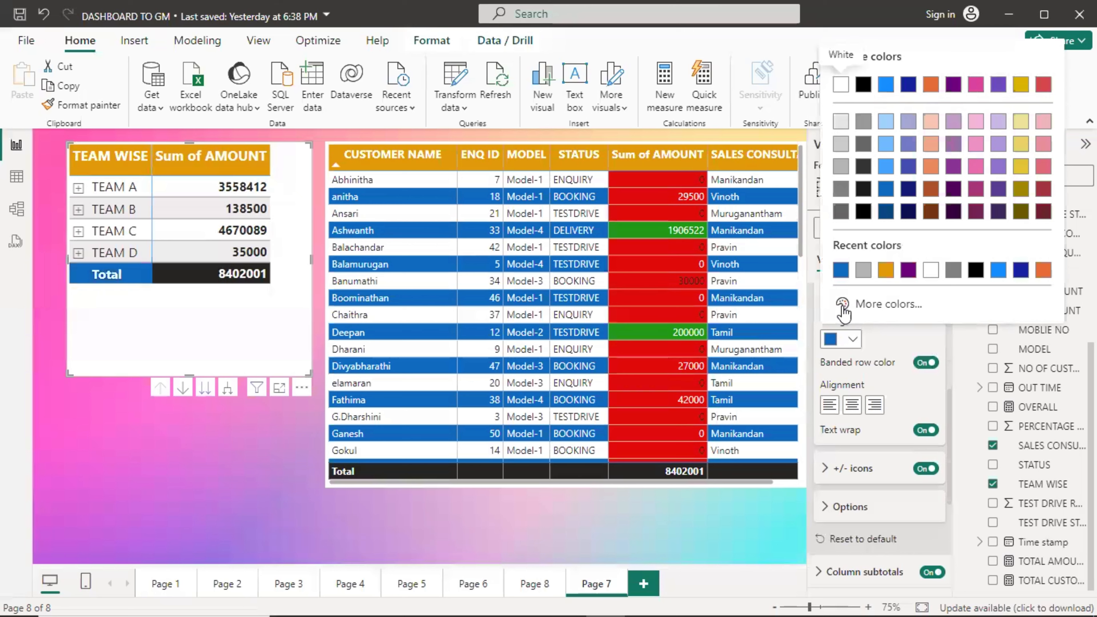
{"action": "left_click", "coordinate": [900, 329]}
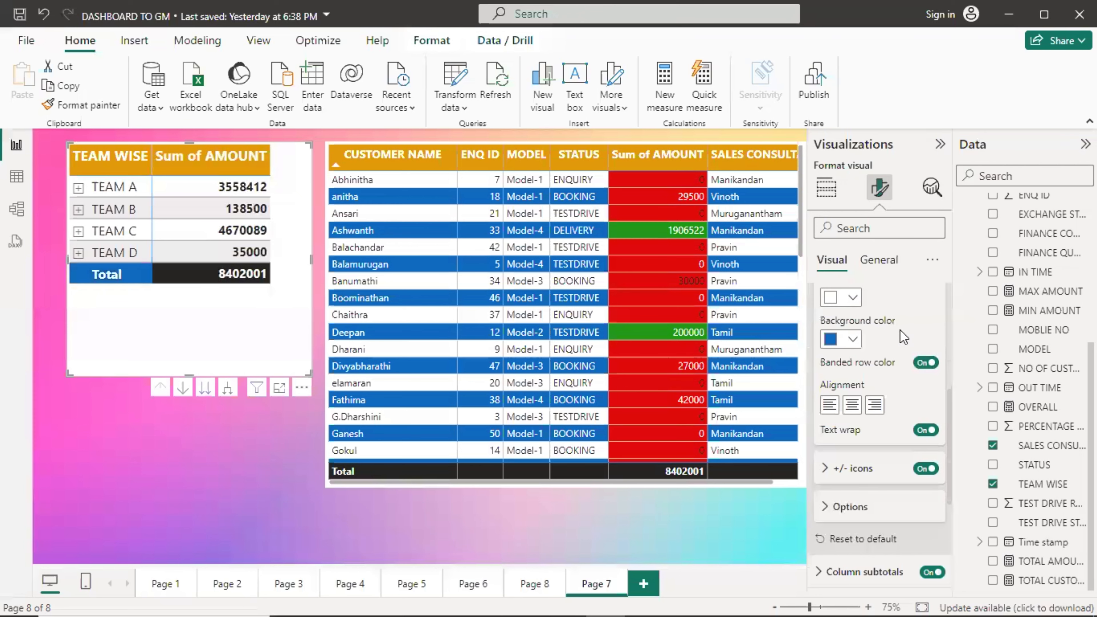
Step: Set the background color of the matrix's row headers to black
{"action": "left_click", "coordinate": [831, 341]}
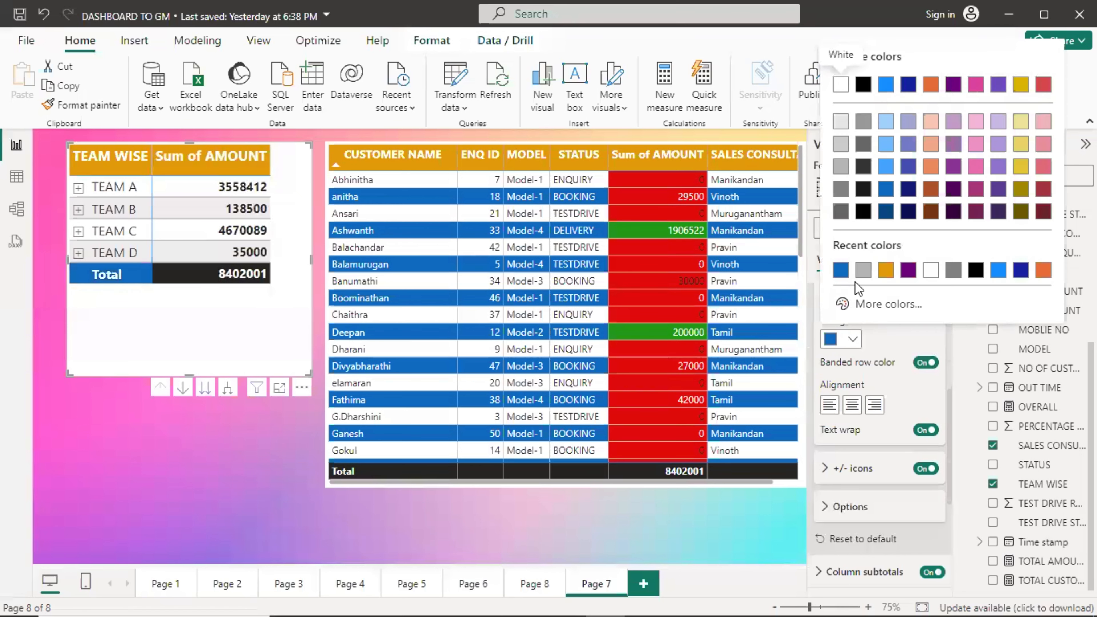
{"action": "left_click", "coordinate": [975, 270]}
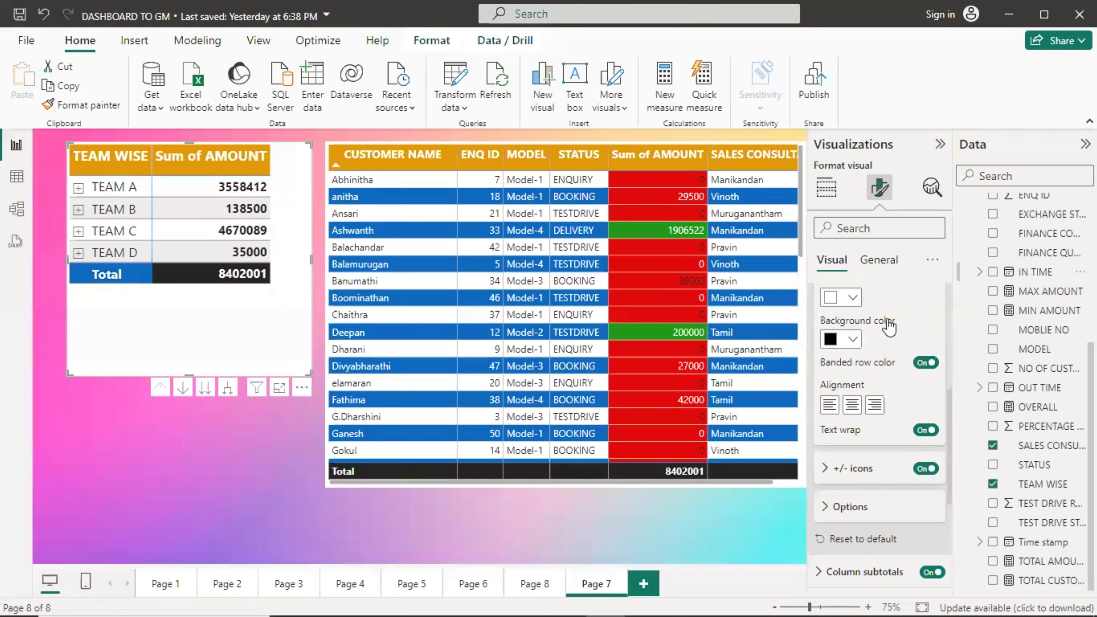
{"action": "scroll", "coordinate": [829, 344], "scroll_direction": "up", "scroll_amount": 3}
{"action": "left_click", "coordinate": [827, 347]}
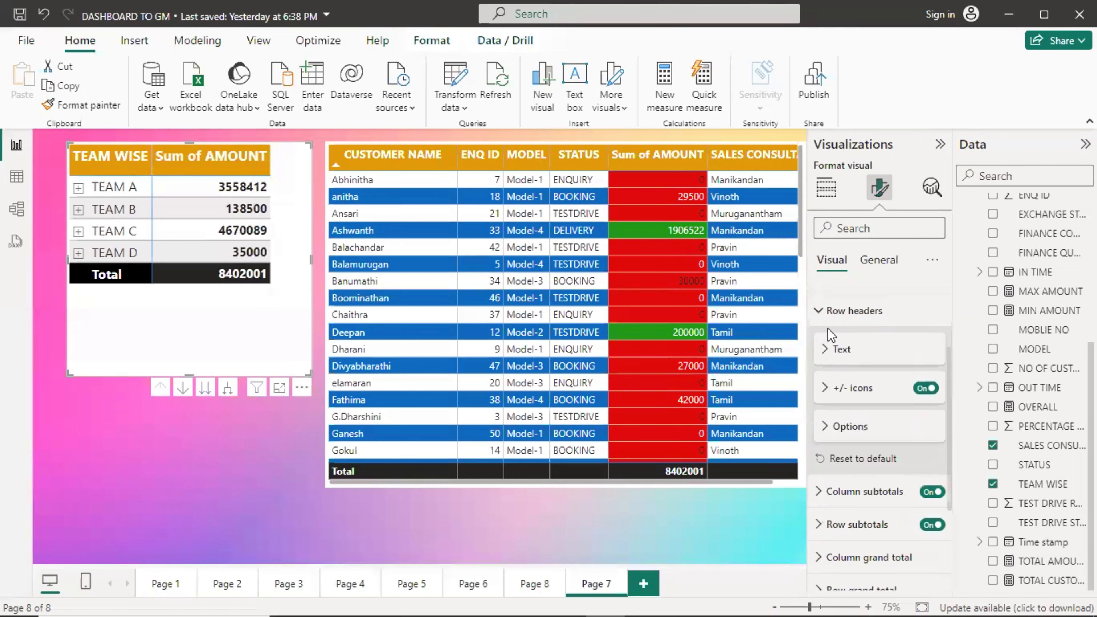
{"action": "left_click", "coordinate": [820, 313]}
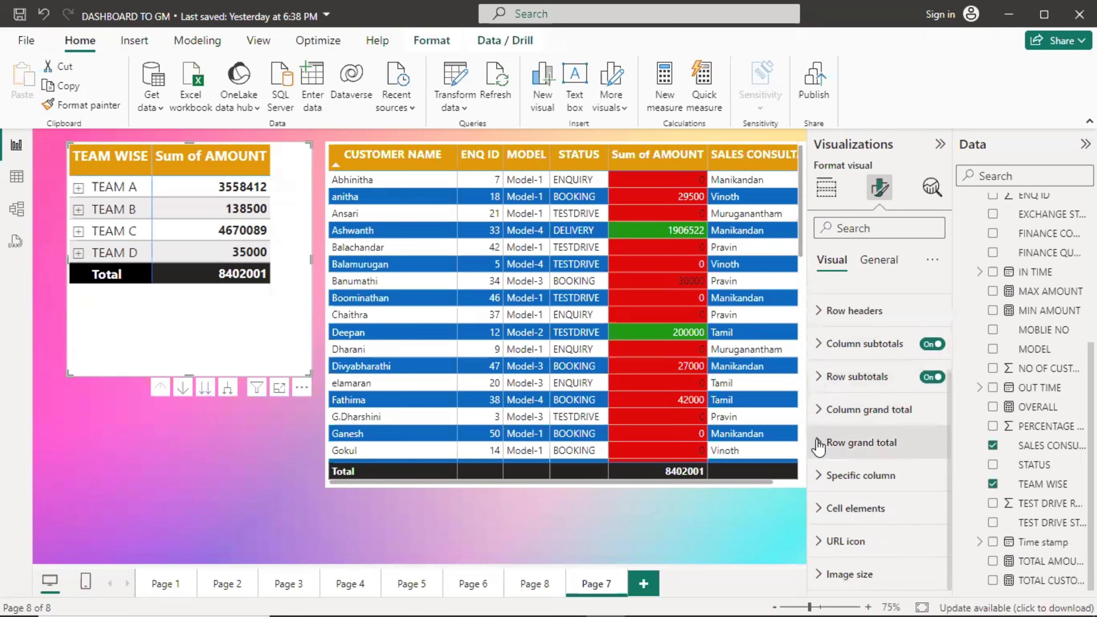
{"action": "scroll", "coordinate": [844, 490], "scroll_direction": "up", "scroll_amount": 3}
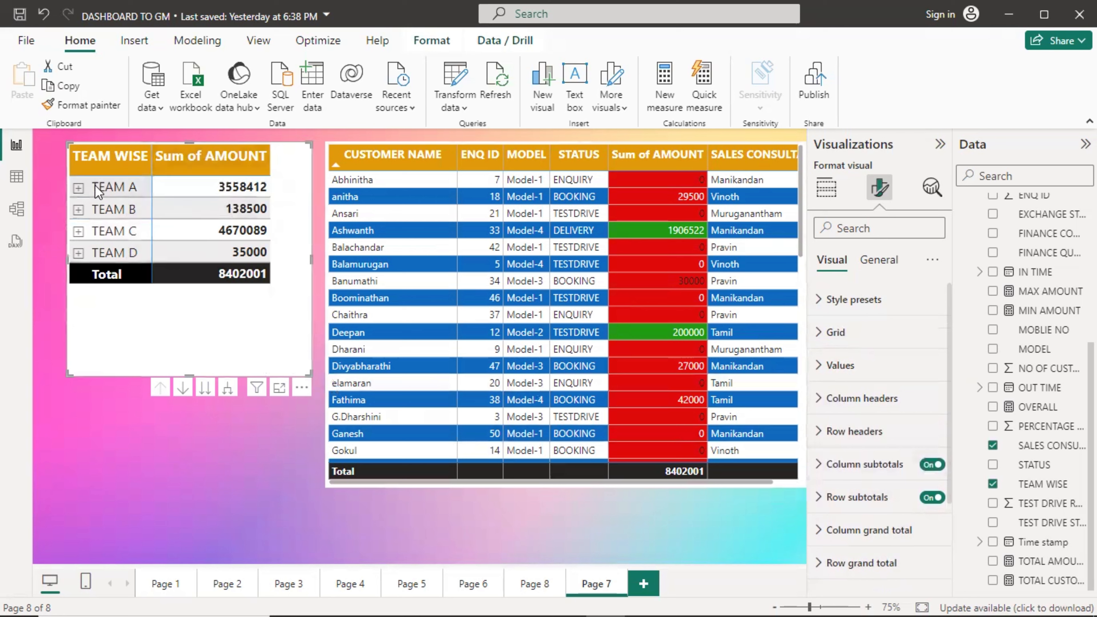
Step: Expand TEAM A in the matrix to review its consultants' amounts and collapse it again
{"action": "left_click", "coordinate": [78, 188]}
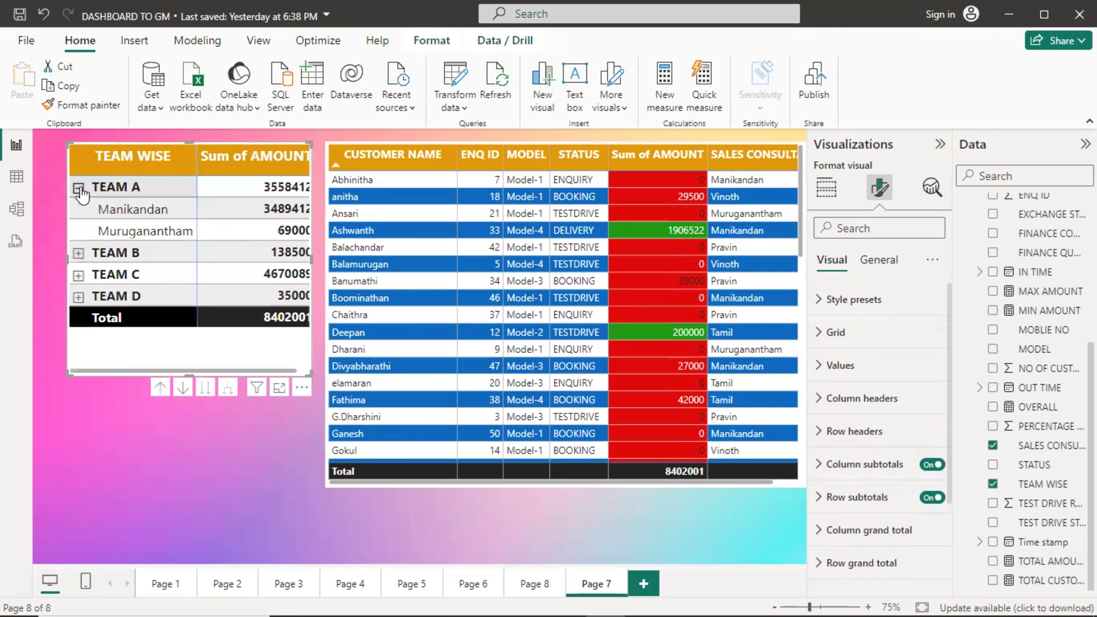
{"action": "left_click", "coordinate": [78, 188]}
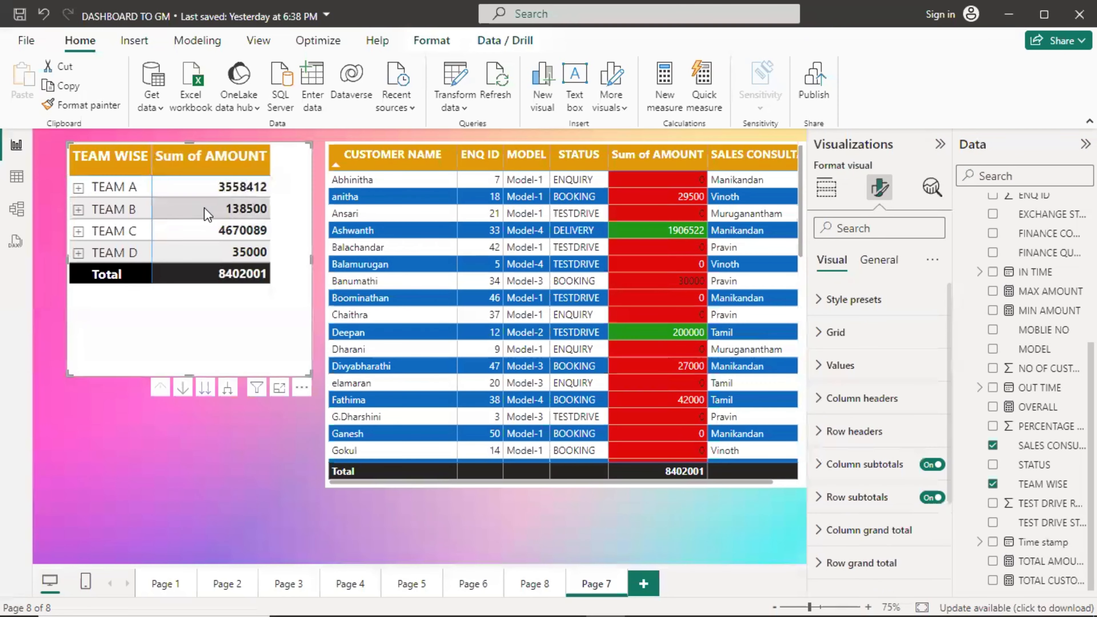
{"action": "left_click", "coordinate": [243, 442]}
Step: Open the data bars conditional formatting for the matrix's Sum of AMOUNT and move the dialog clear of the matrix
{"action": "left_click", "coordinate": [224, 306]}
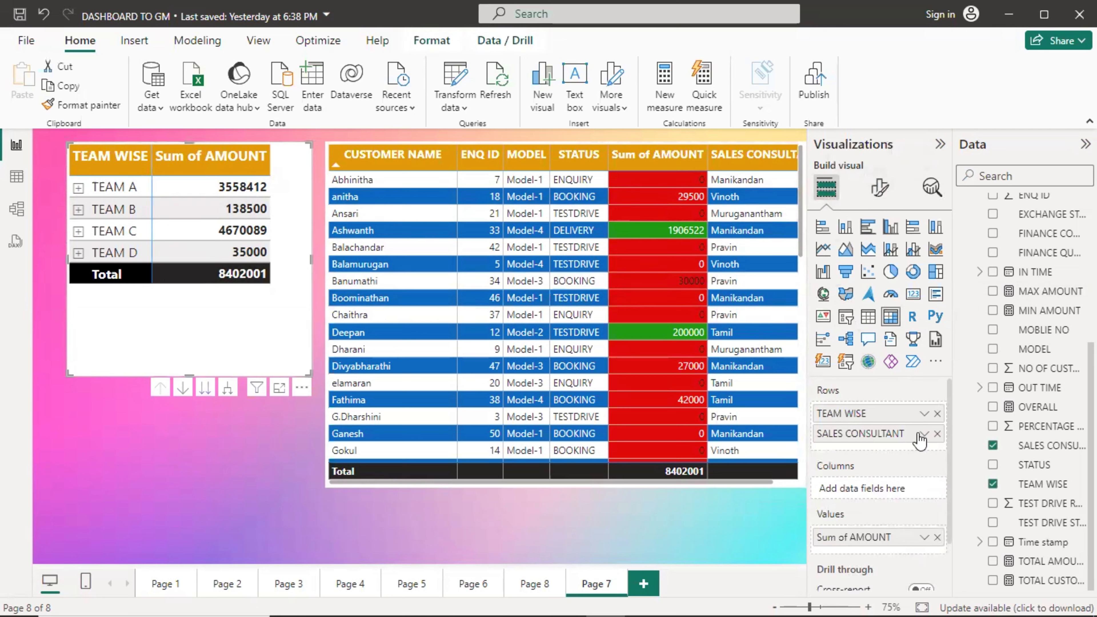
{"action": "scroll", "coordinate": [903, 525], "scroll_direction": "down", "scroll_amount": 2}
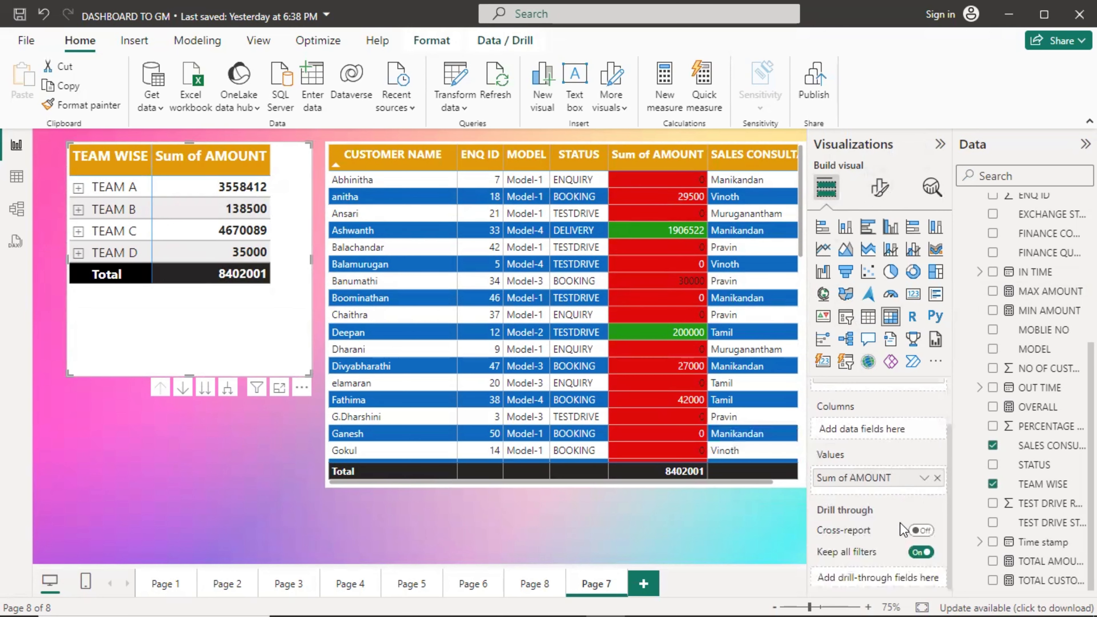
{"action": "left_click", "coordinate": [924, 478]}
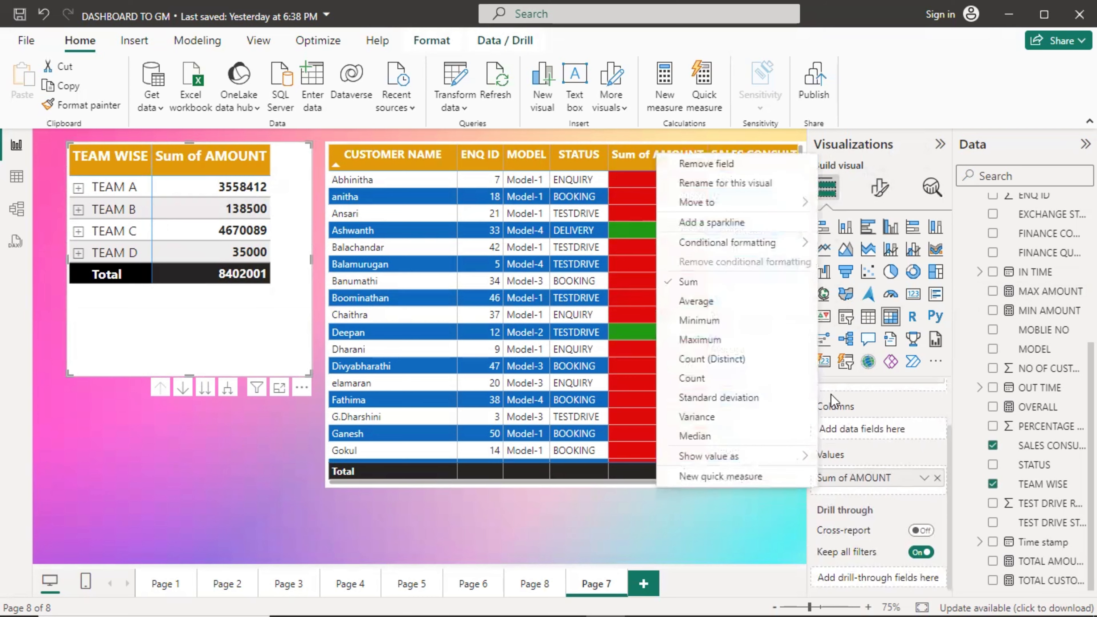
{"action": "mouse_move", "coordinate": [777, 243]}
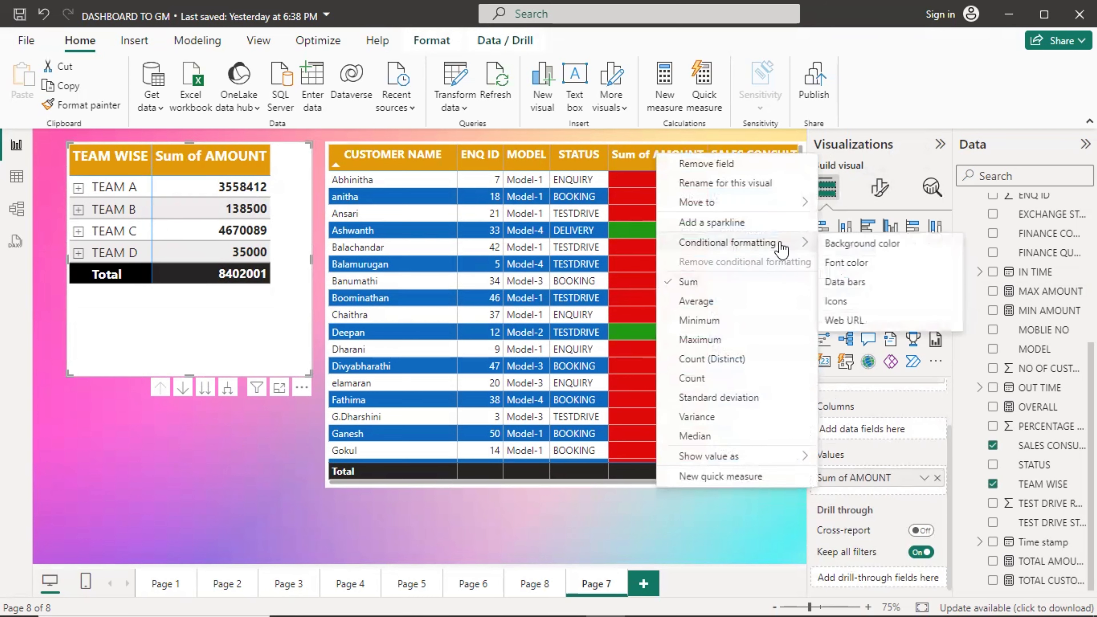
{"action": "left_click", "coordinate": [841, 281]}
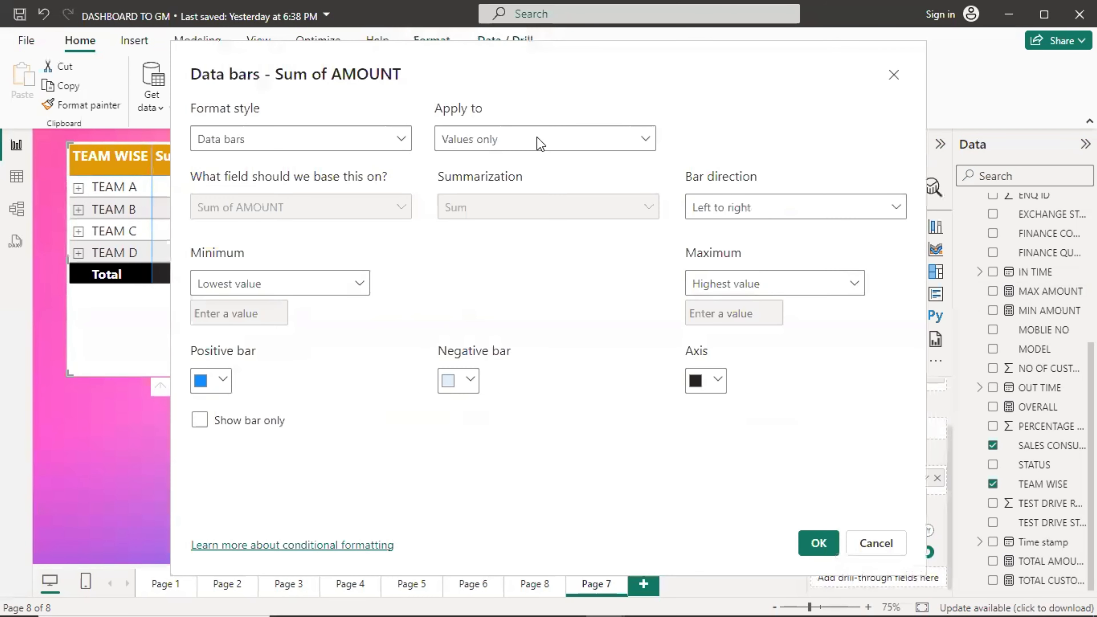
{"action": "left_click_drag", "start_coordinate": [280, 56], "coordinate": [472, 125]}
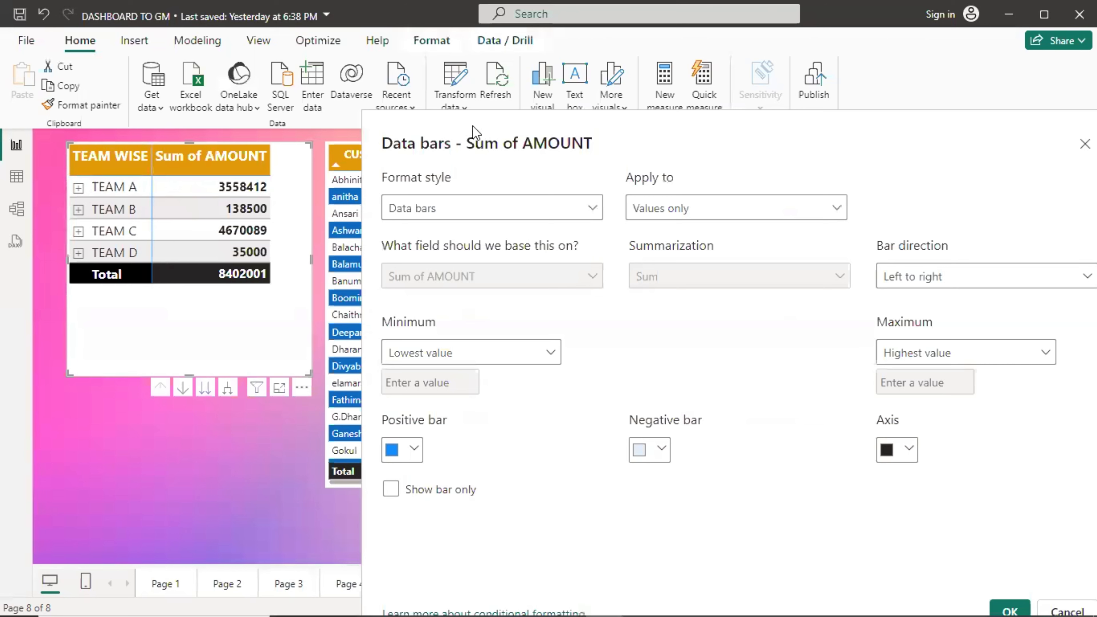
{"action": "left_click_drag", "start_coordinate": [471, 126], "coordinate": [467, 48]}
Step: Set the data bars' positive color to custom bright green and their negative color to custom red
{"action": "left_click", "coordinate": [388, 374]}
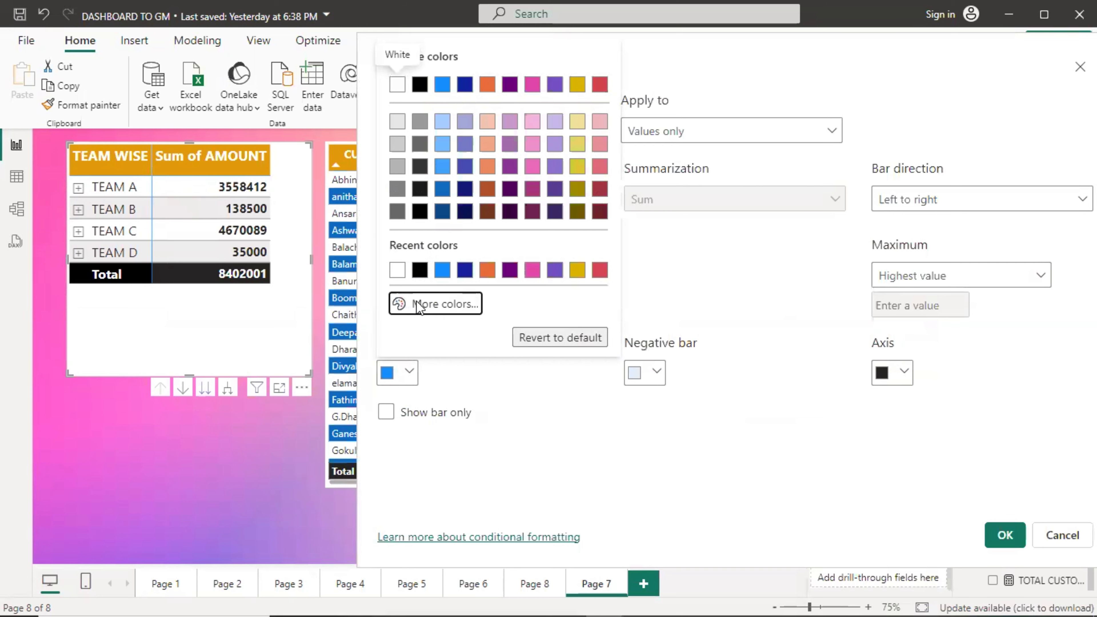
{"action": "left_click", "coordinate": [428, 304]}
{"action": "left_click_drag", "start_coordinate": [513, 149], "coordinate": [594, 81]}
{"action": "left_click", "coordinate": [518, 397]}
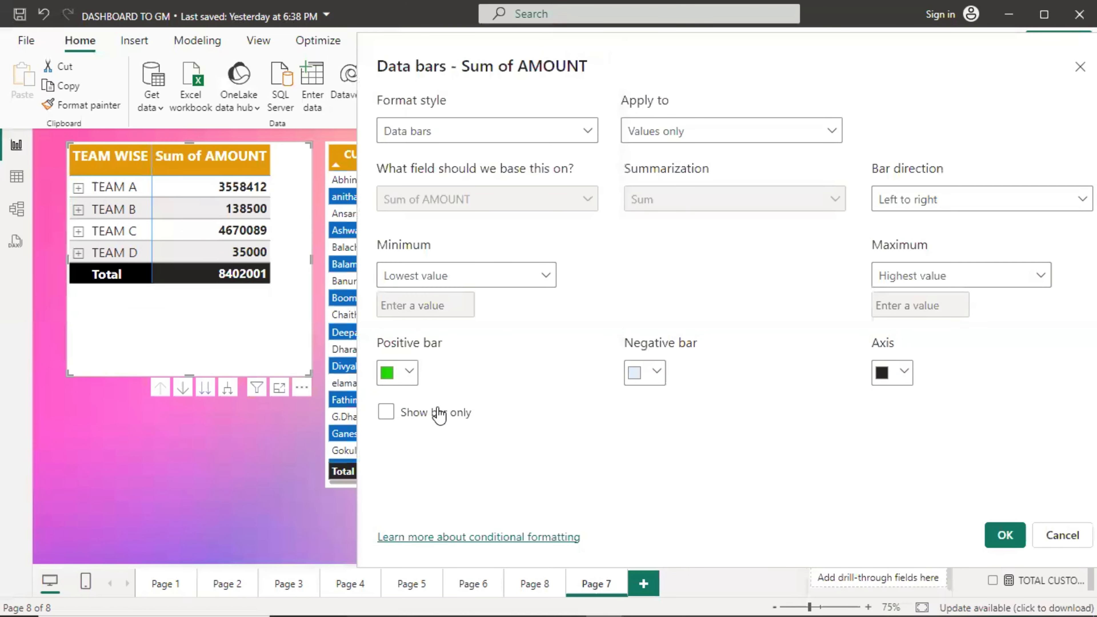
{"action": "left_click", "coordinate": [635, 372]}
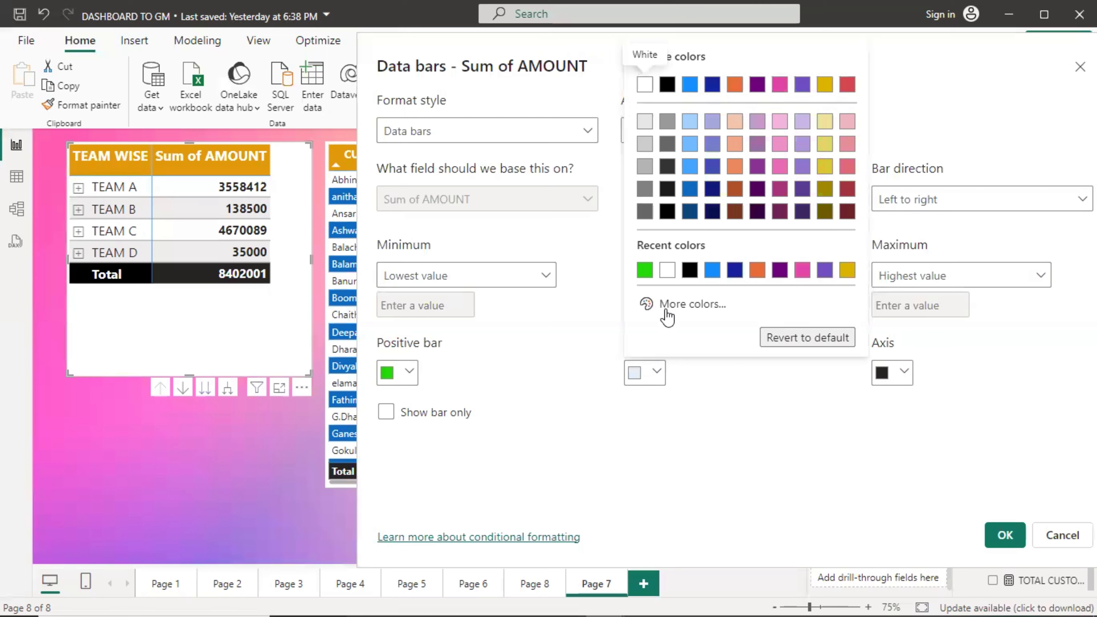
{"action": "left_click", "coordinate": [666, 305]}
{"action": "left_click_drag", "start_coordinate": [847, 82], "coordinate": [846, 53]}
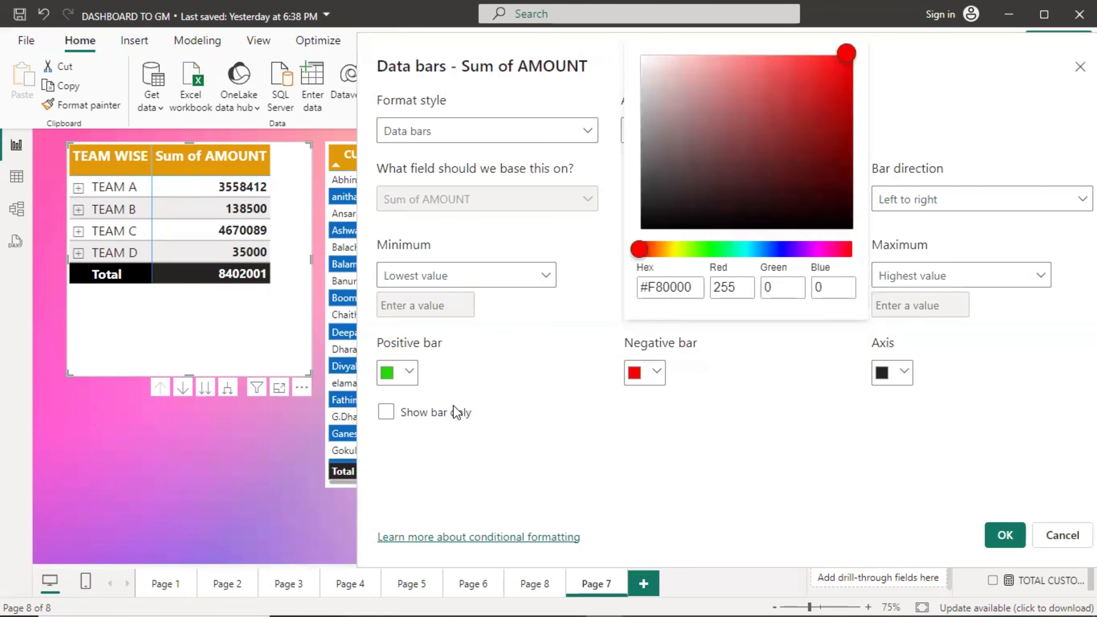
{"action": "left_click", "coordinate": [488, 454]}
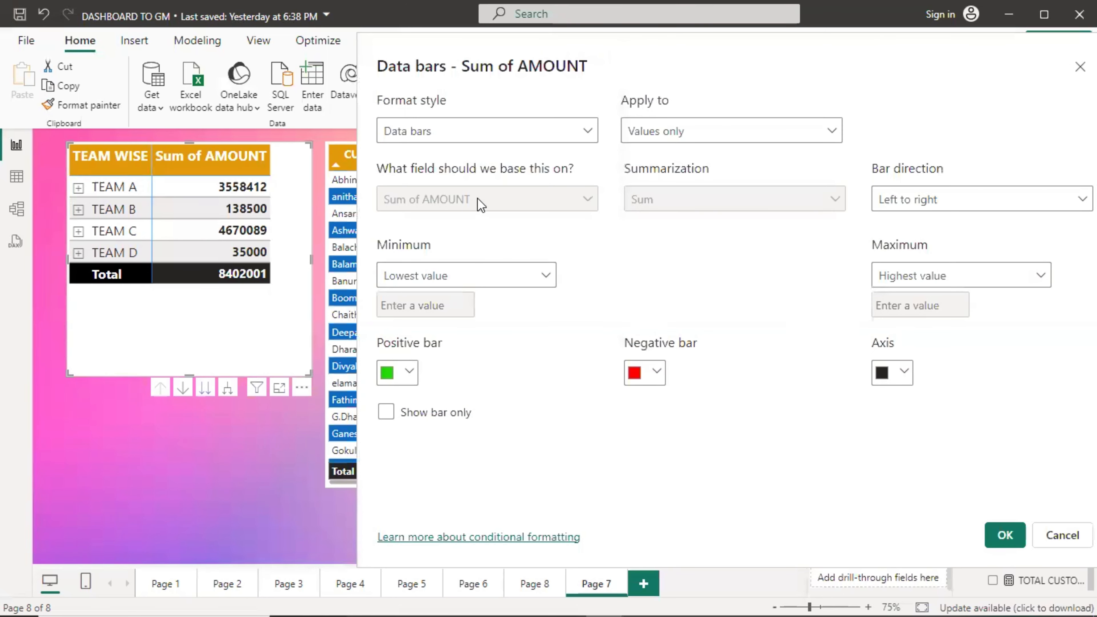
Step: Keep the data bars' minimum at Lowest value and apply the data bars to the matrix's Sum of AMOUNT
{"action": "left_click", "coordinate": [460, 272]}
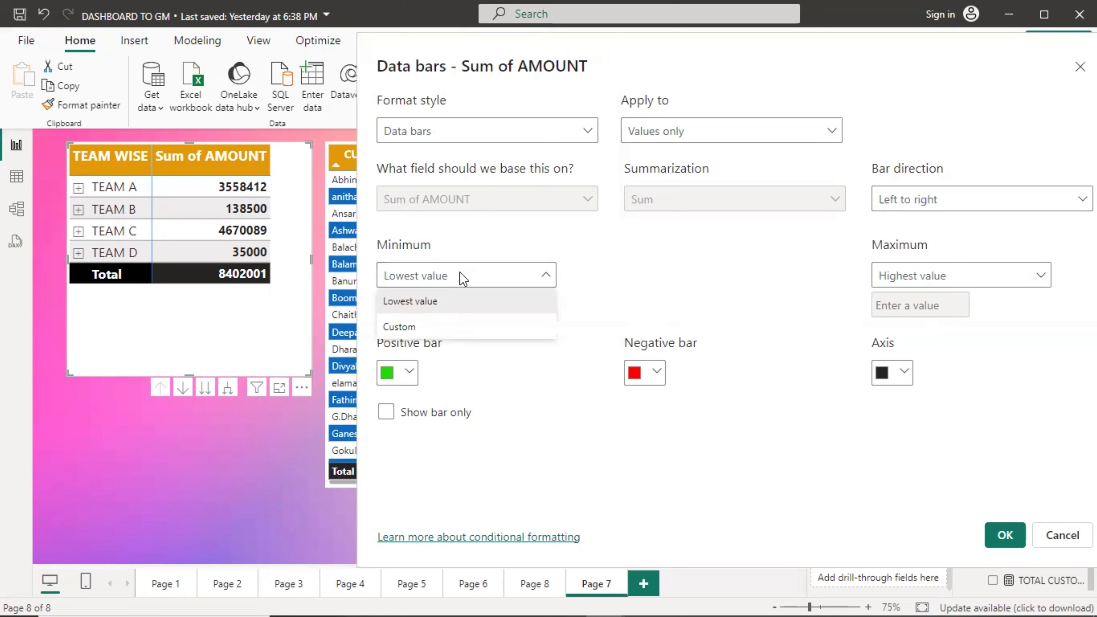
{"action": "left_click", "coordinate": [444, 302]}
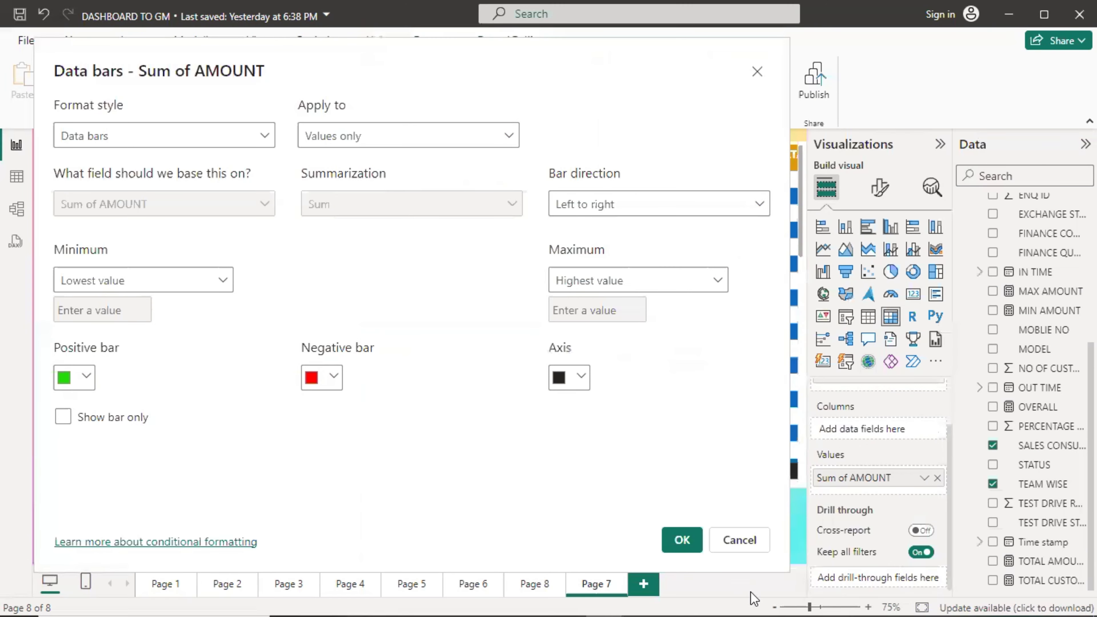
{"action": "left_click", "coordinate": [687, 543]}
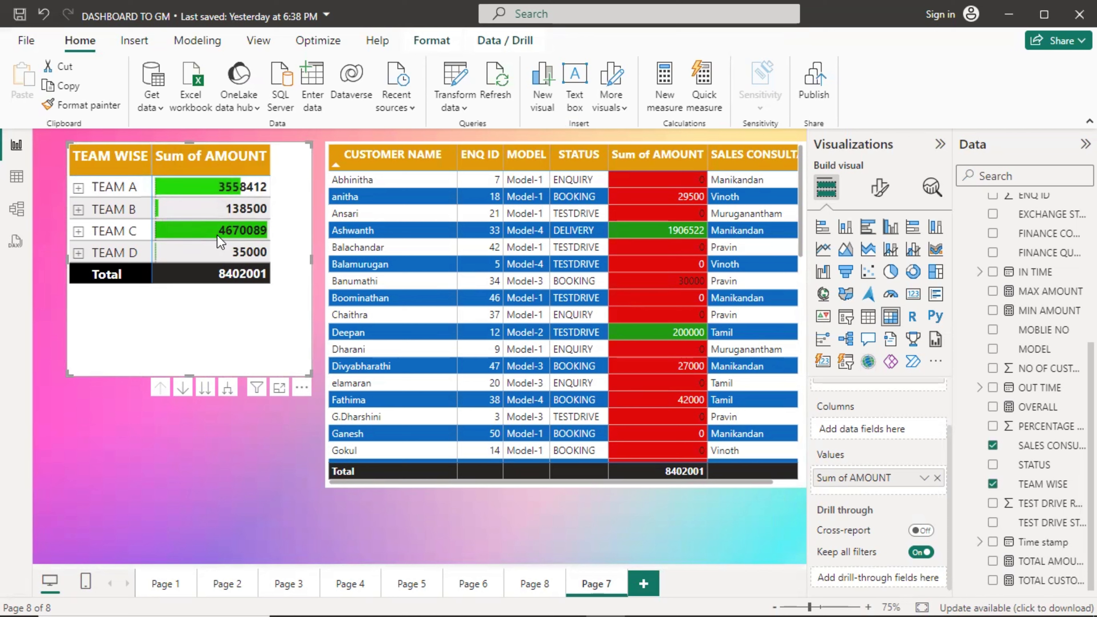
Step: Apply icons conditional formatting to the matrix's Sum of AMOUNT, with the lower bound of all three rules set to Number
{"action": "left_click", "coordinate": [925, 483]}
{"action": "mouse_move", "coordinate": [729, 254]}
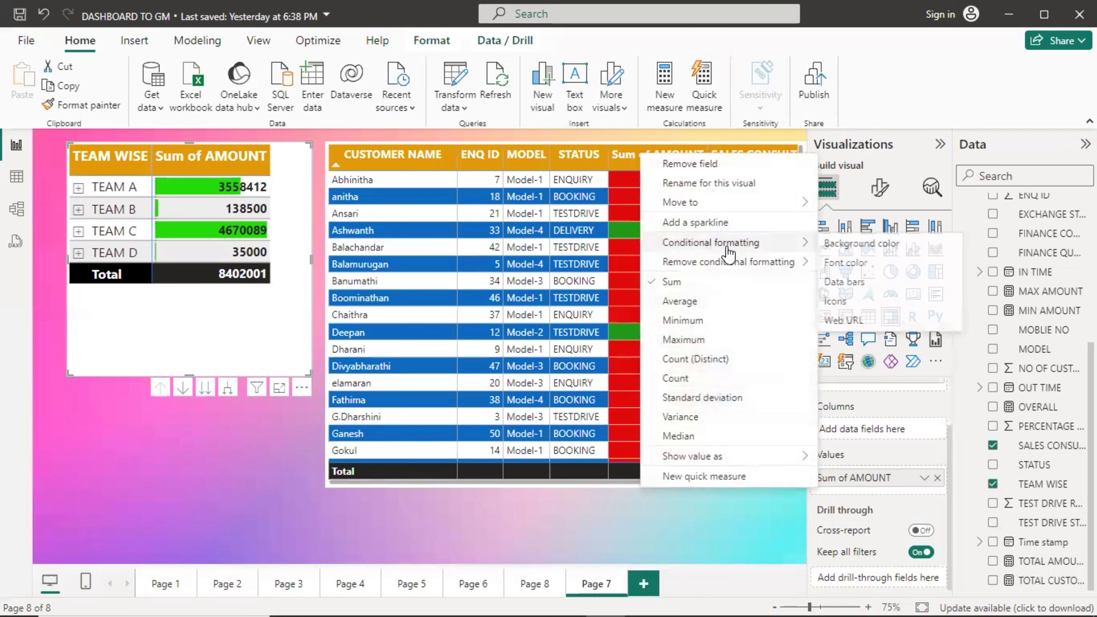
{"action": "left_click", "coordinate": [836, 301]}
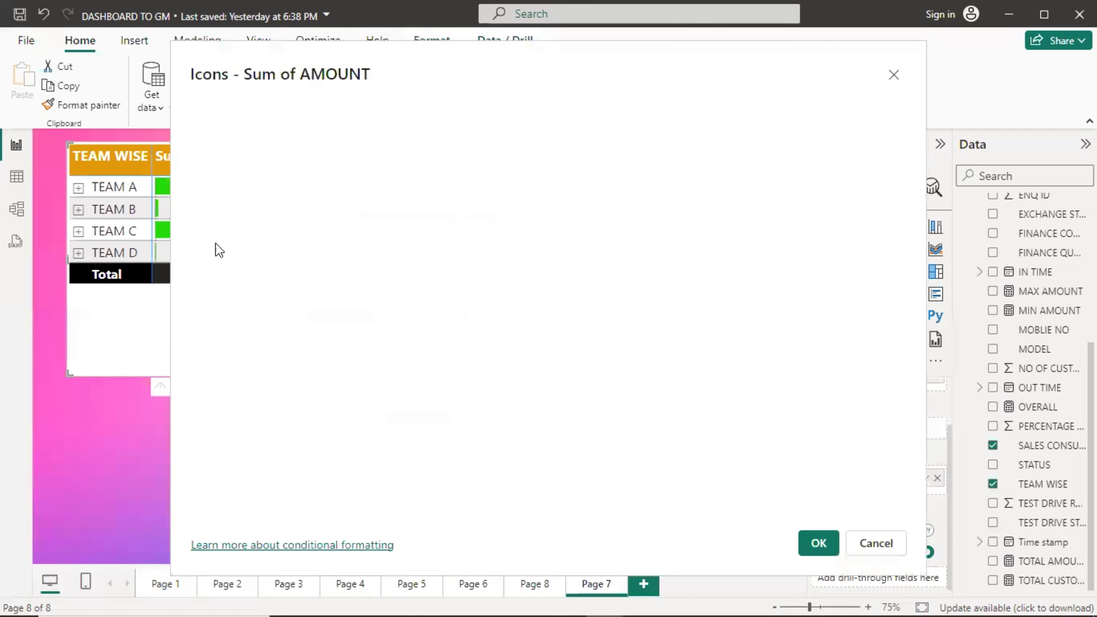
{"action": "left_click_drag", "start_coordinate": [304, 74], "coordinate": [535, 101]}
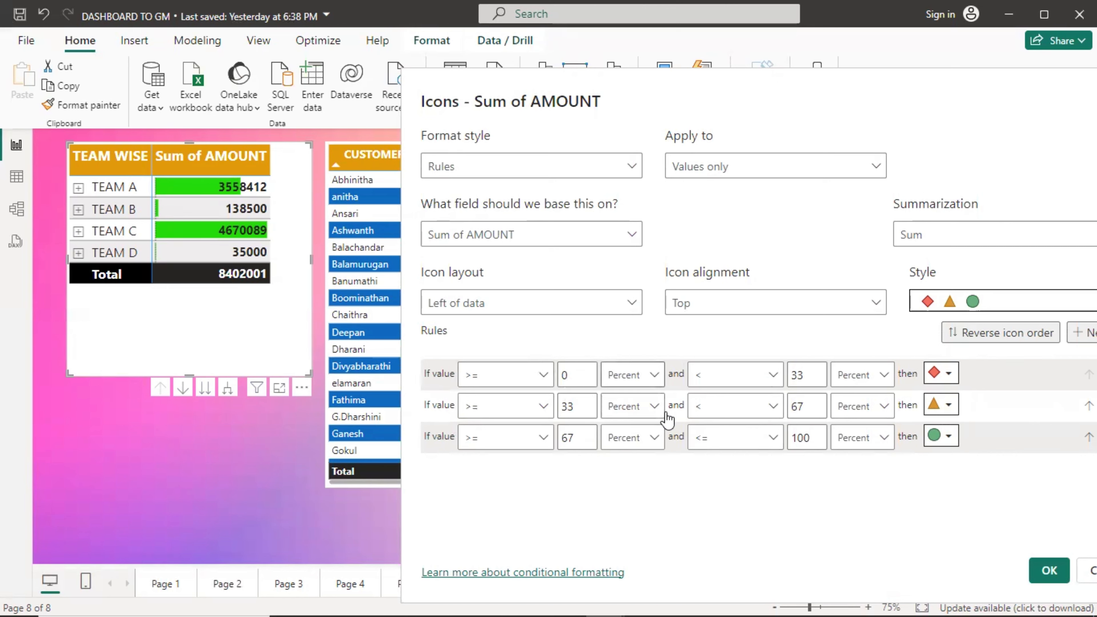
{"action": "left_click", "coordinate": [655, 375]}
{"action": "left_click", "coordinate": [638, 401]}
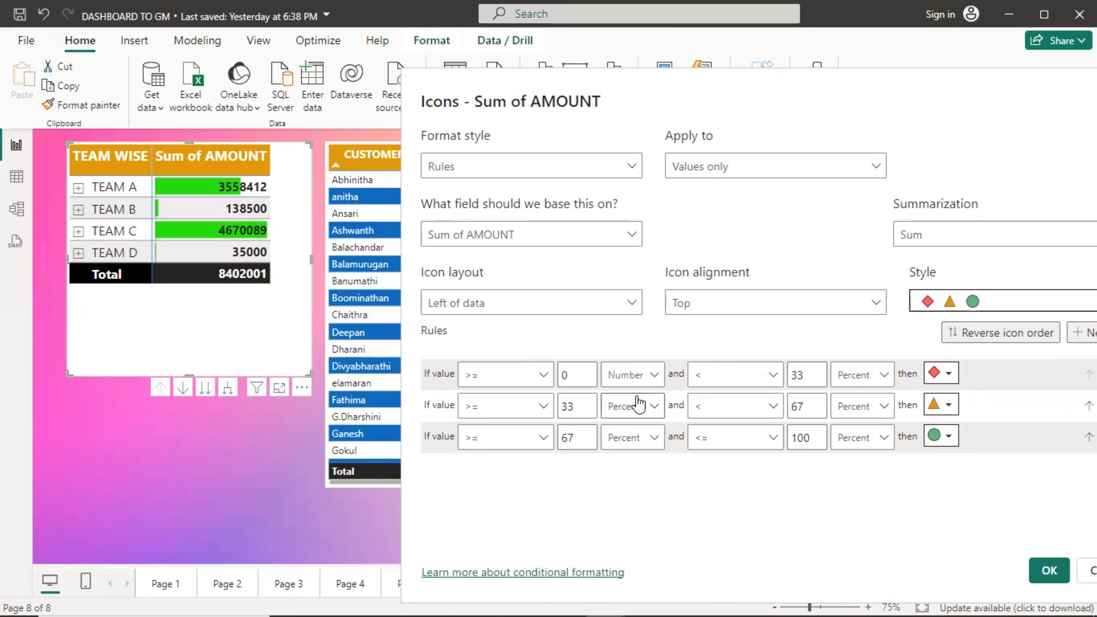
{"action": "left_click", "coordinate": [634, 407]}
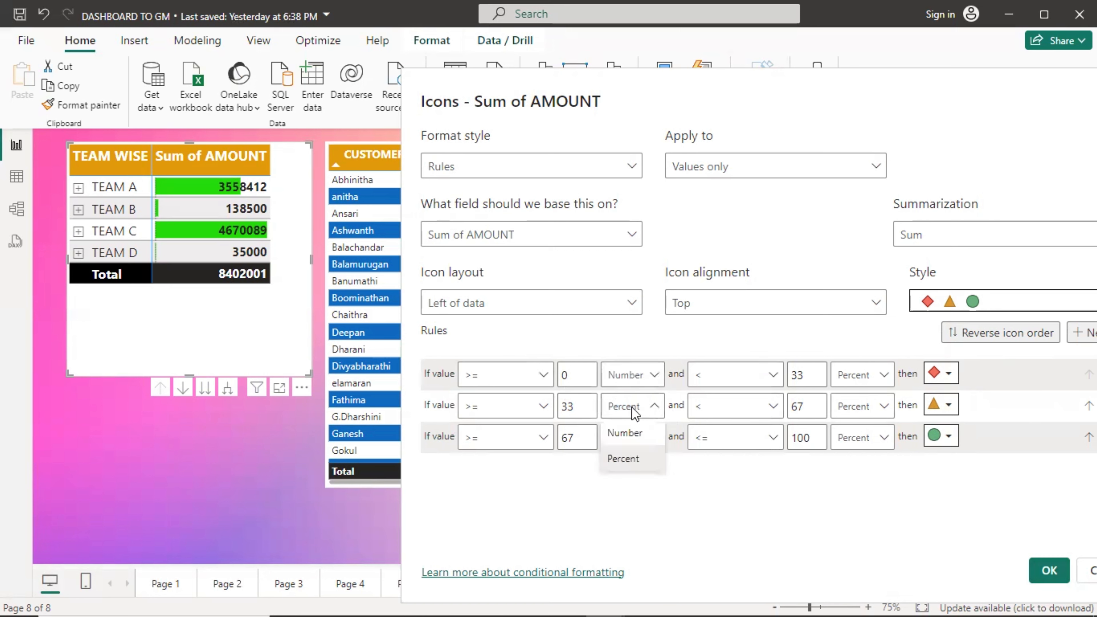
{"action": "left_click", "coordinate": [624, 433]}
{"action": "left_click", "coordinate": [639, 437]}
{"action": "left_click", "coordinate": [629, 461]}
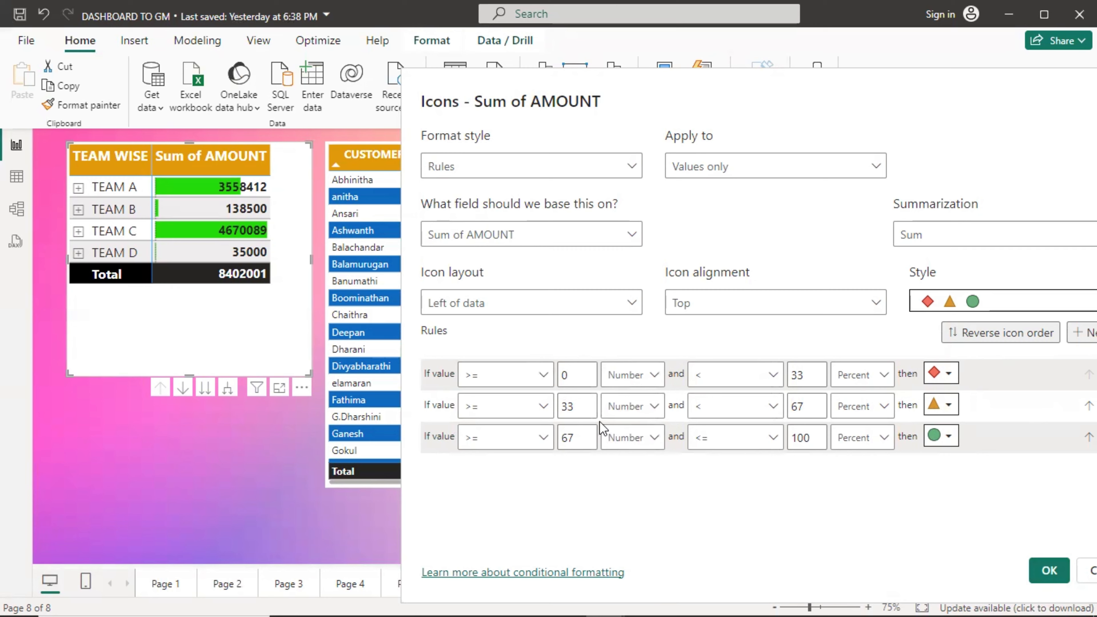
{"action": "left_click", "coordinate": [1059, 583]}
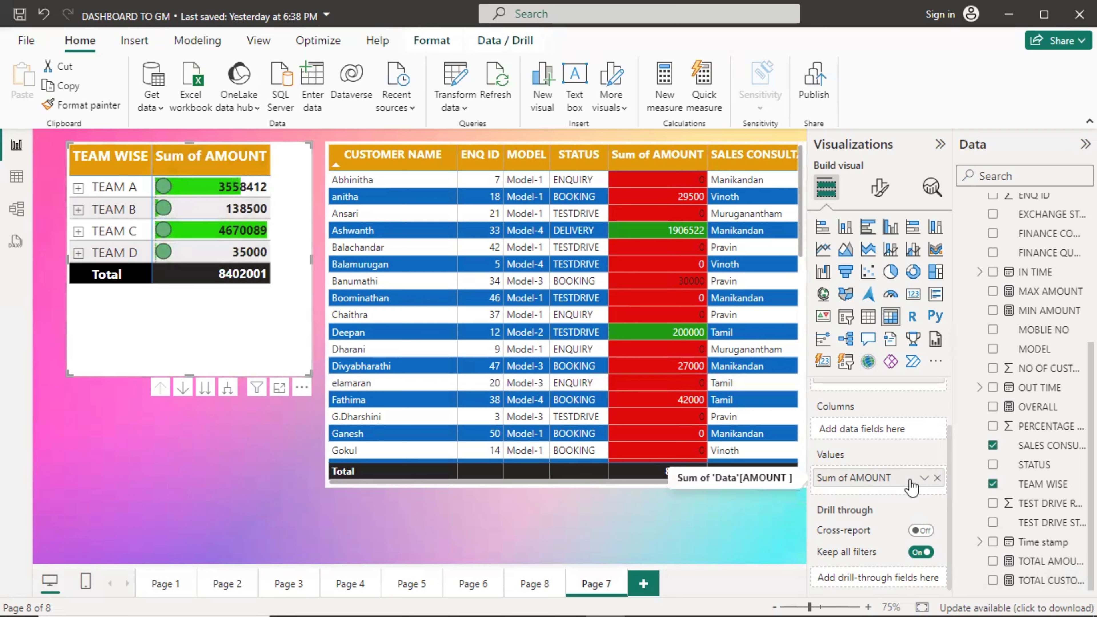
Step: Edit the Sum of AMOUNT icons: delete the red diamond and yellow triangle rules and clear the green circle rule's lower bound
{"action": "left_click", "coordinate": [924, 479]}
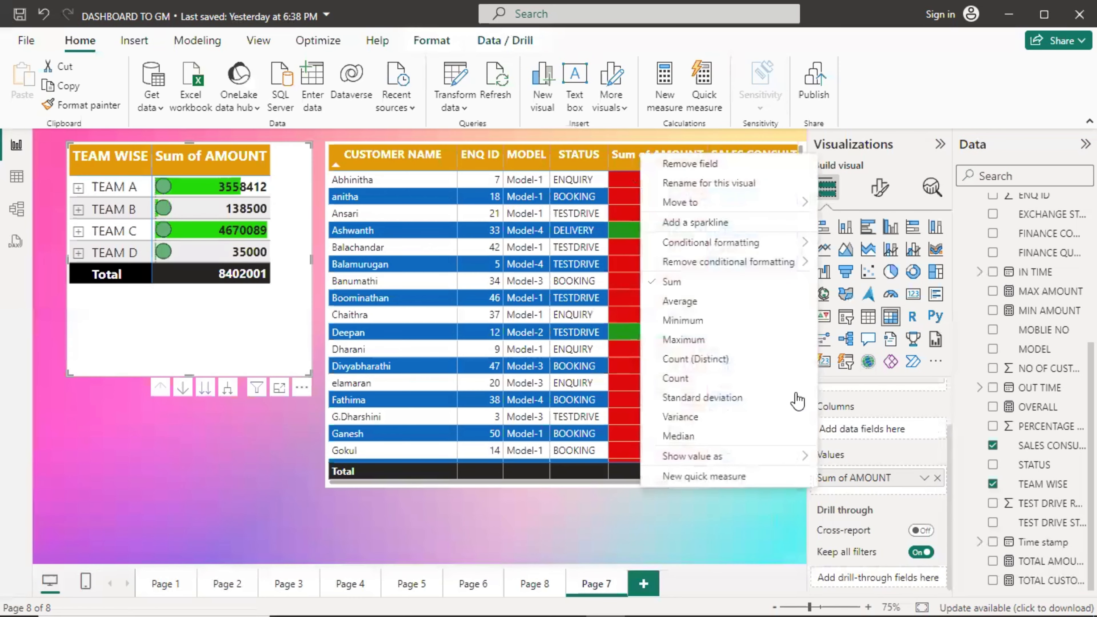
{"action": "mouse_move", "coordinate": [745, 242]}
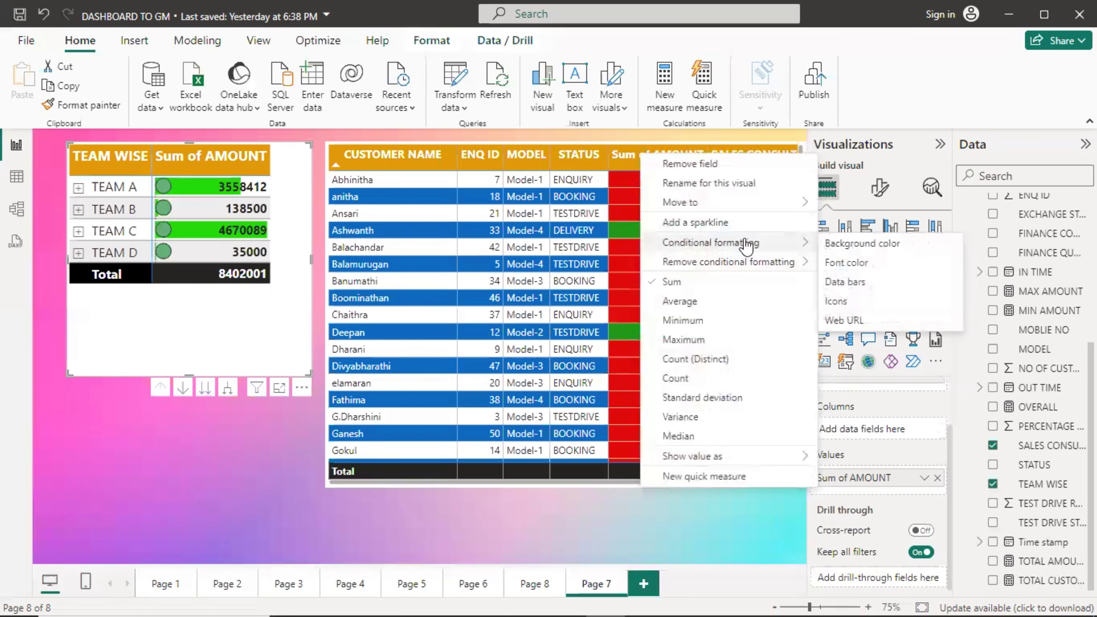
{"action": "left_click", "coordinate": [852, 297]}
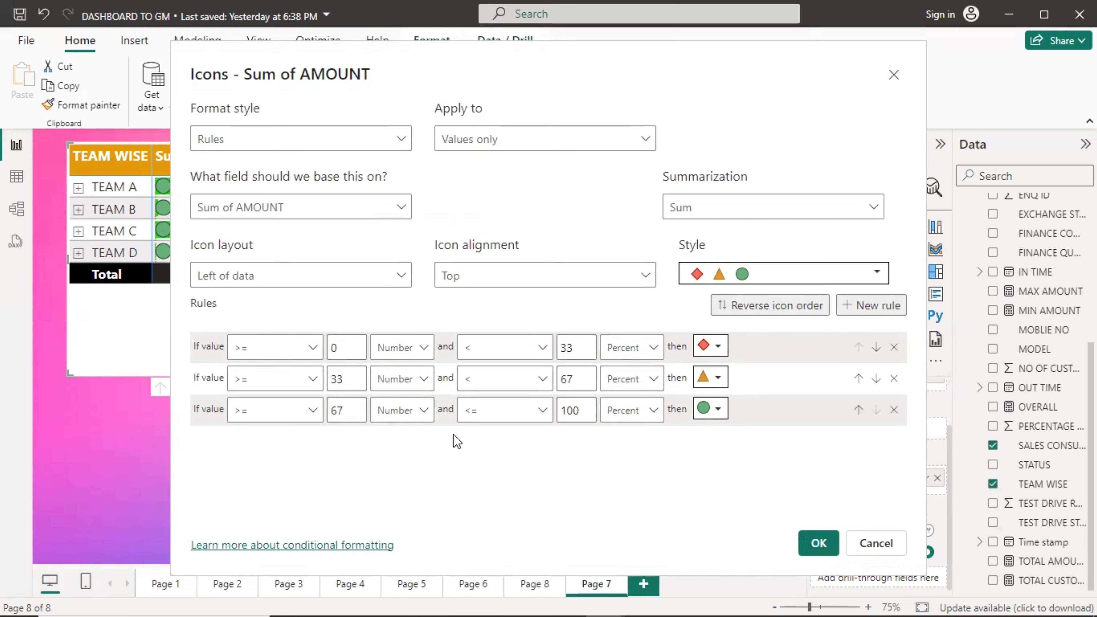
{"action": "left_click", "coordinate": [894, 347]}
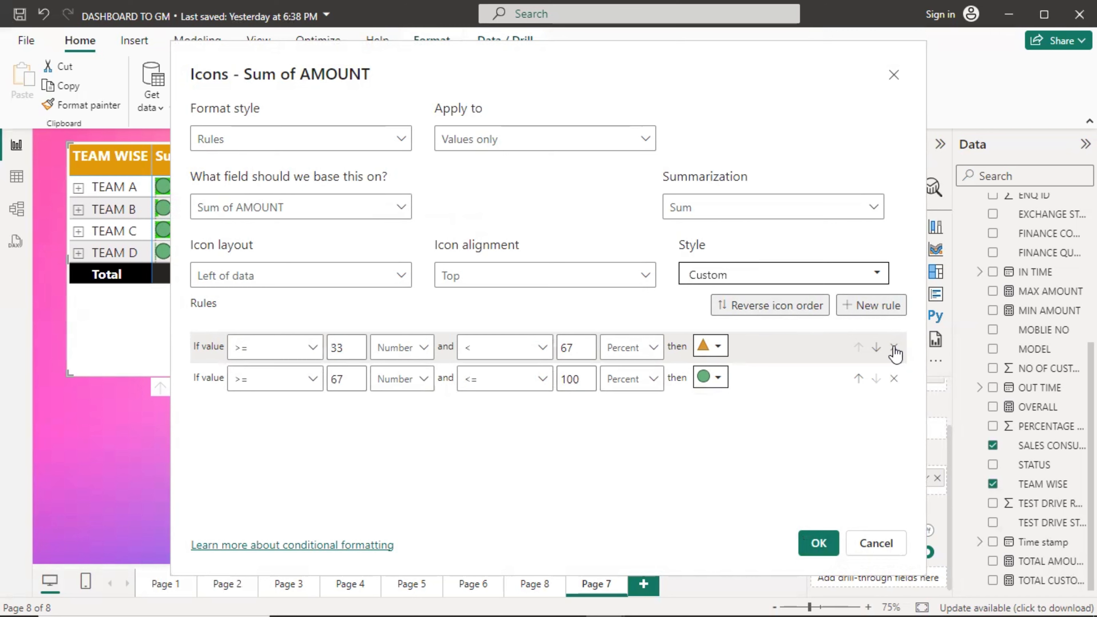
{"action": "left_click", "coordinate": [894, 347]}
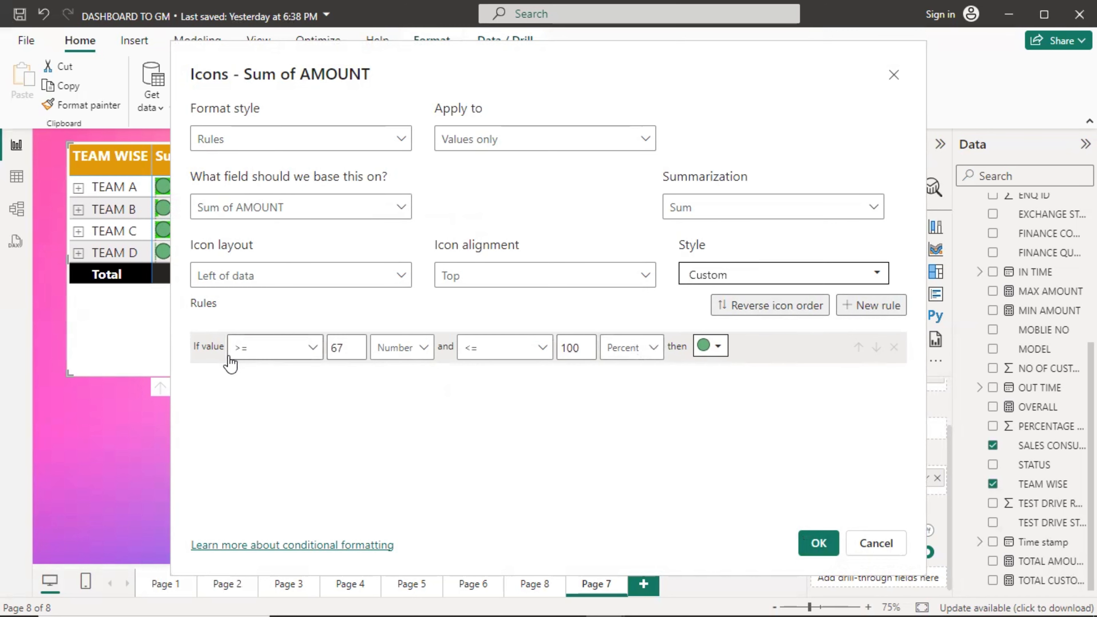
{"action": "left_click_drag", "start_coordinate": [348, 348], "coordinate": [323, 349]}
{"action": "key", "text": "BackSpace"}
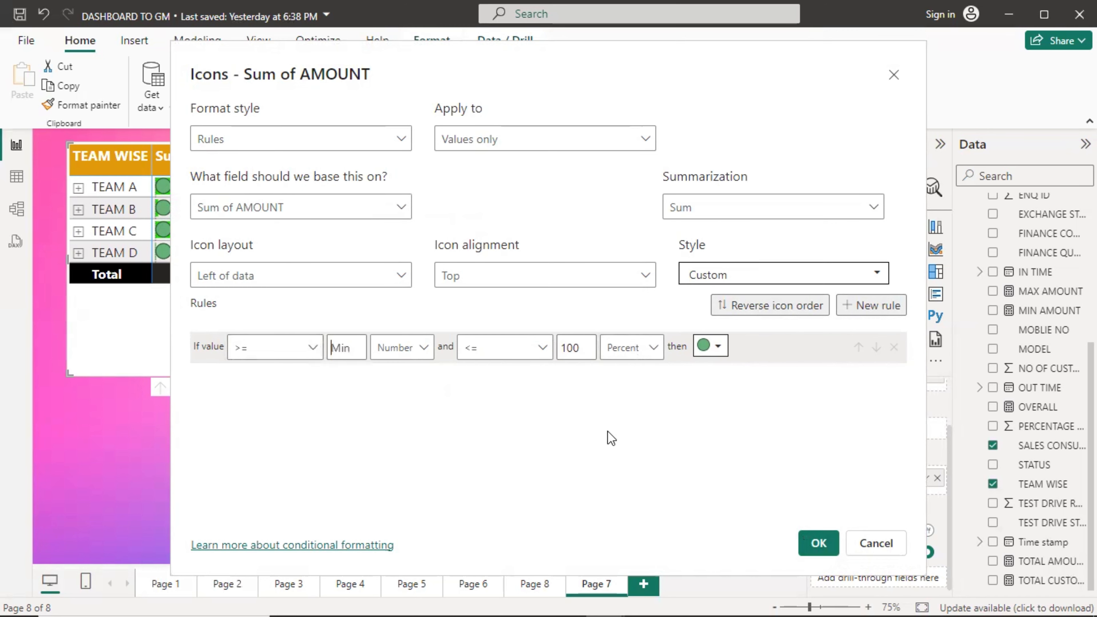
{"action": "left_click", "coordinate": [818, 543]}
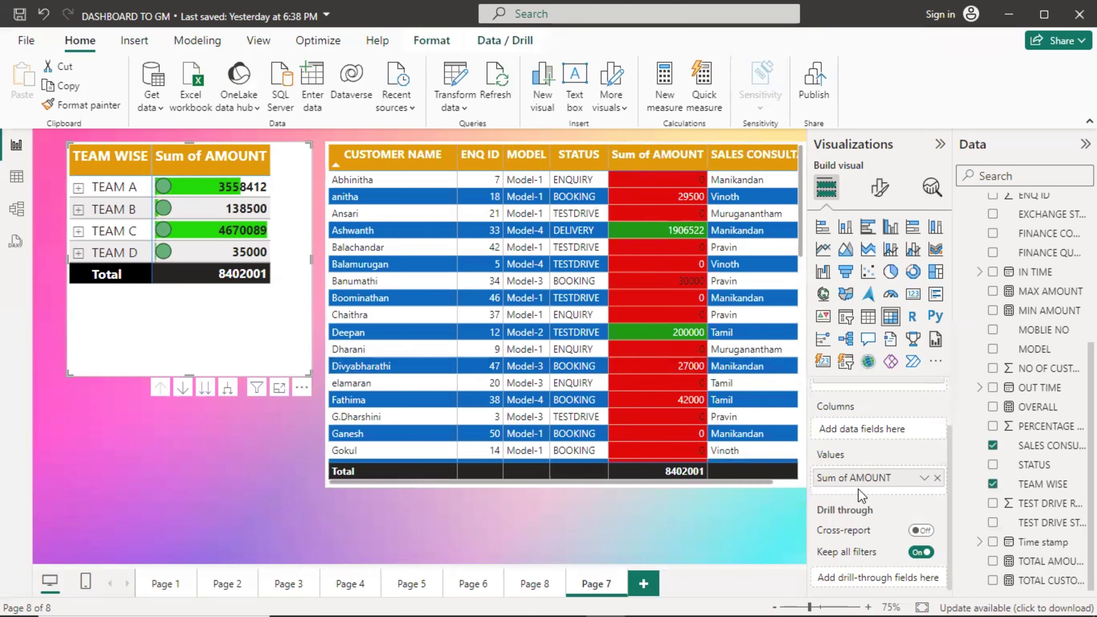
Step: Remove the icons conditional formatting from the matrix's Sum of AMOUNT
{"action": "right_click", "coordinate": [894, 480]}
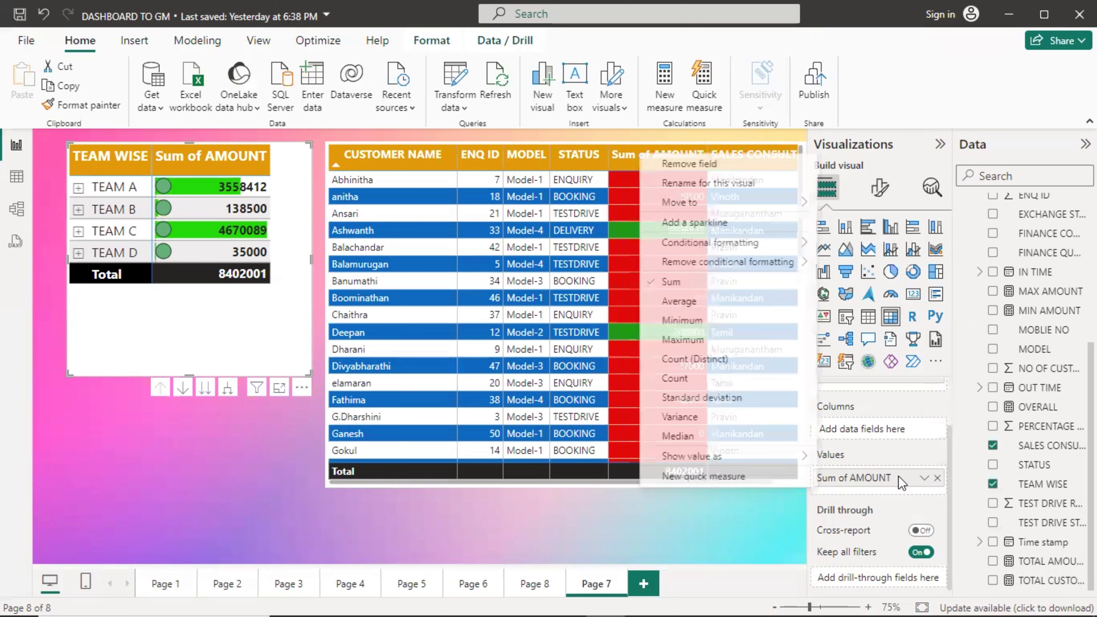
{"action": "mouse_move", "coordinate": [773, 265]}
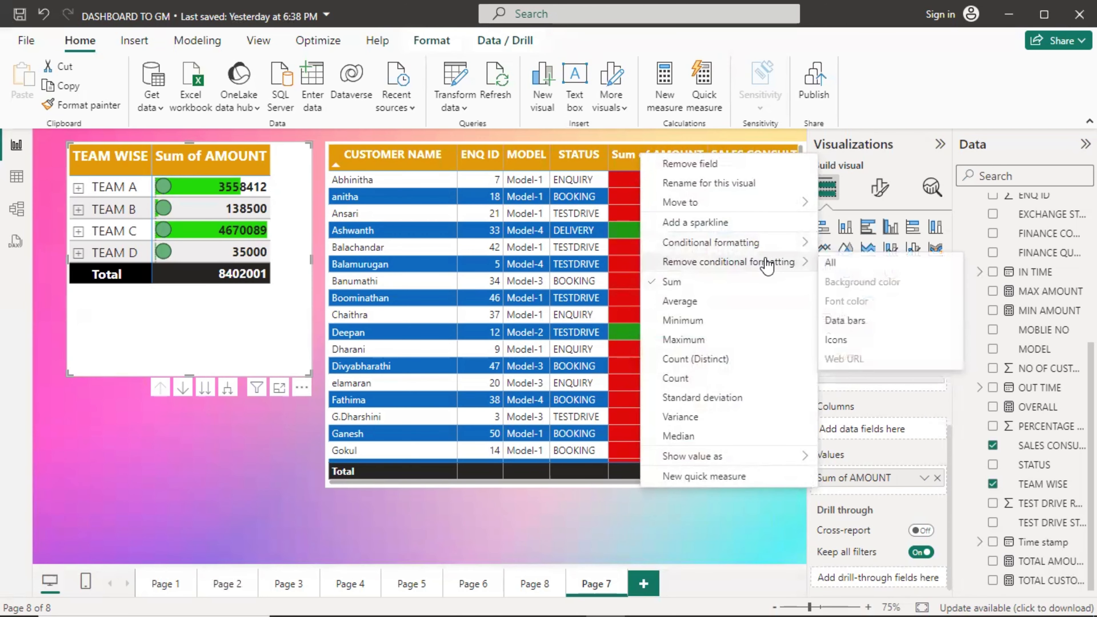
{"action": "left_click", "coordinate": [843, 340]}
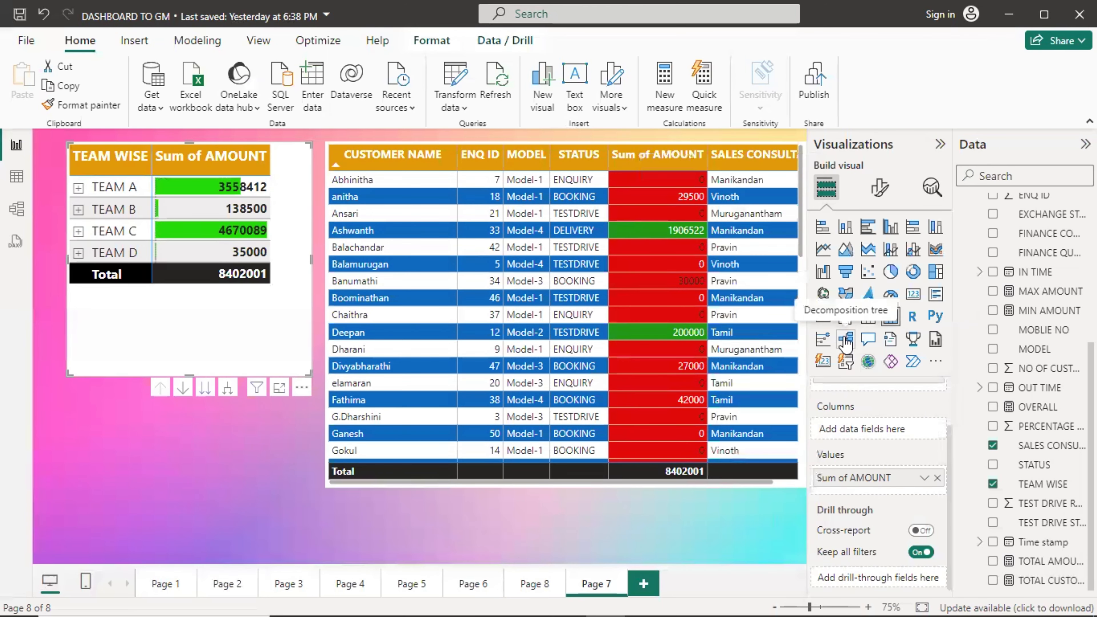
{"action": "right_click", "coordinate": [880, 477]}
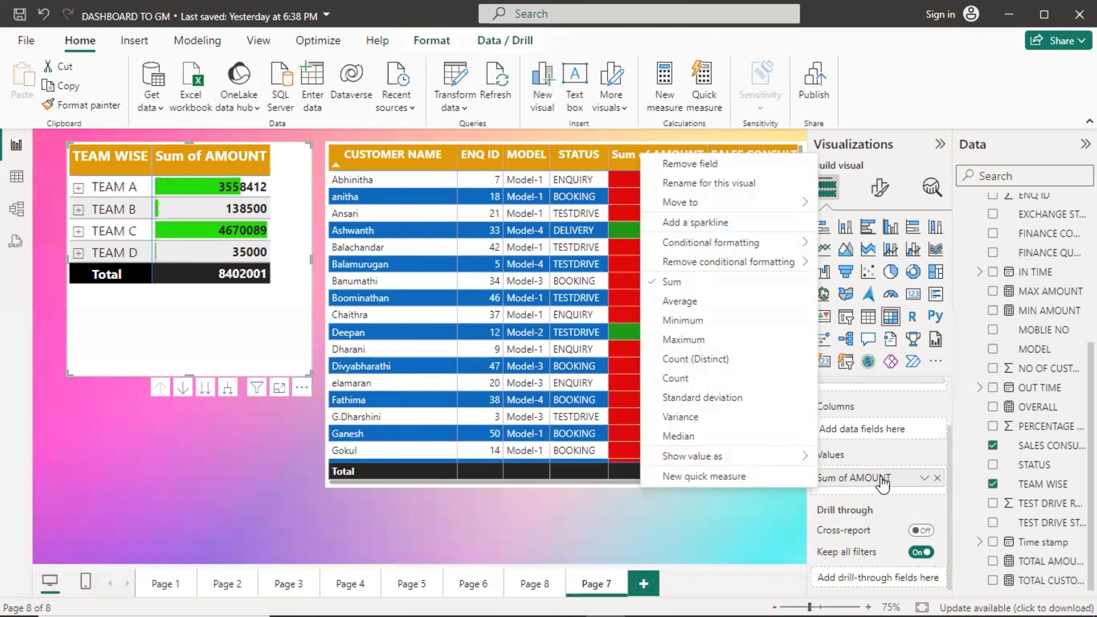
{"action": "left_click", "coordinate": [880, 477]}
{"action": "right_click", "coordinate": [880, 477]}
{"action": "mouse_move", "coordinate": [746, 241]}
{"action": "left_click", "coordinate": [208, 326]}
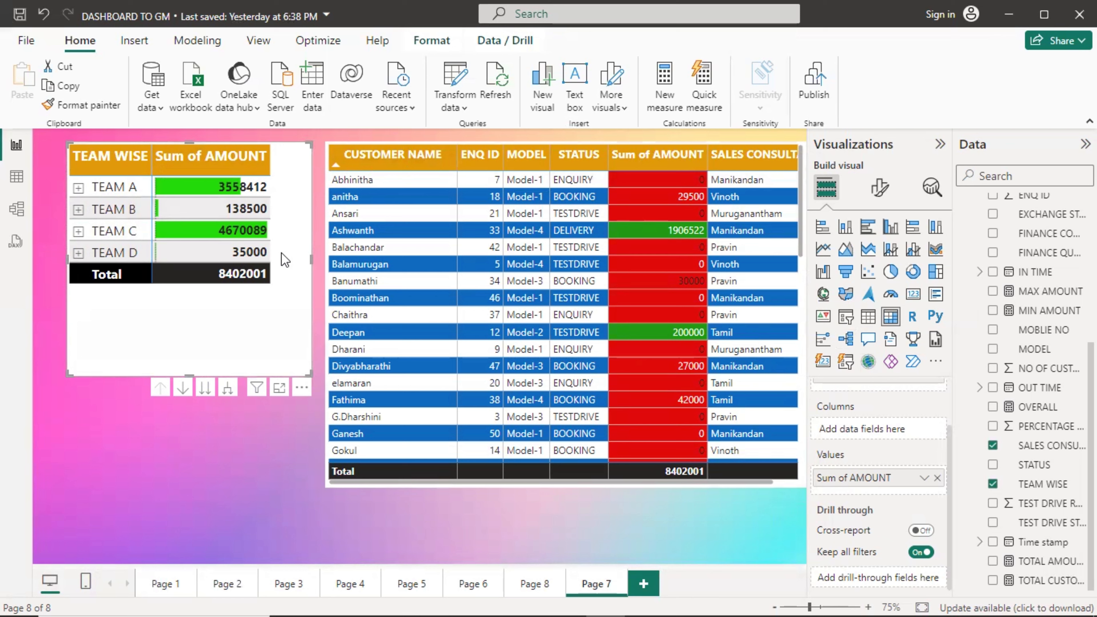
Step: Move the team matrix down to the lower part of the page, beside the customer table
{"action": "left_click", "coordinate": [218, 472]}
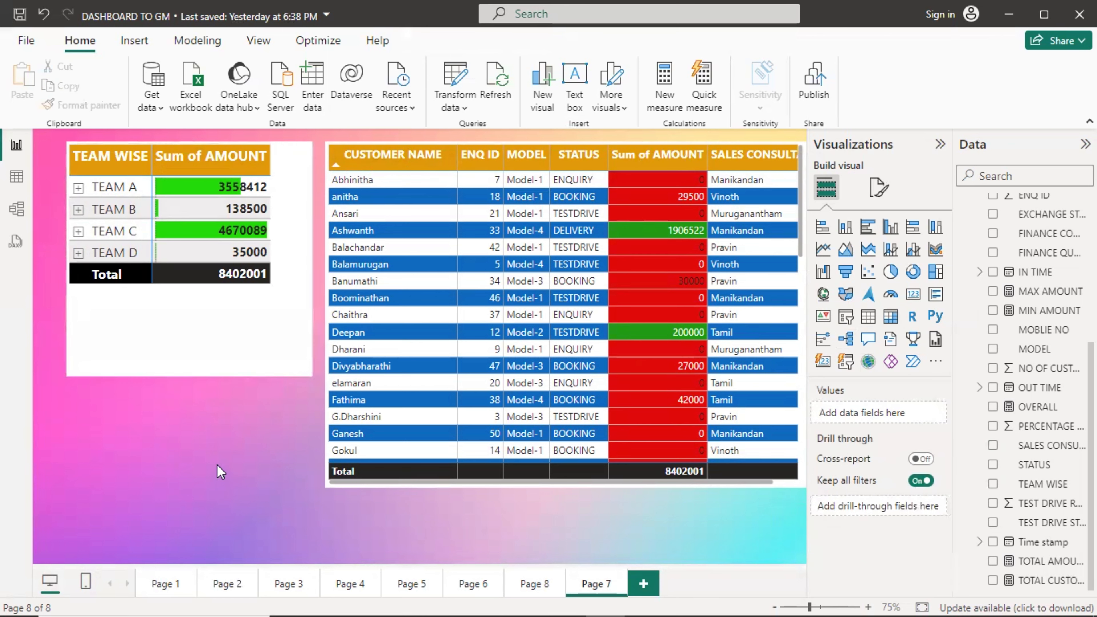
{"action": "left_click", "coordinate": [281, 196]}
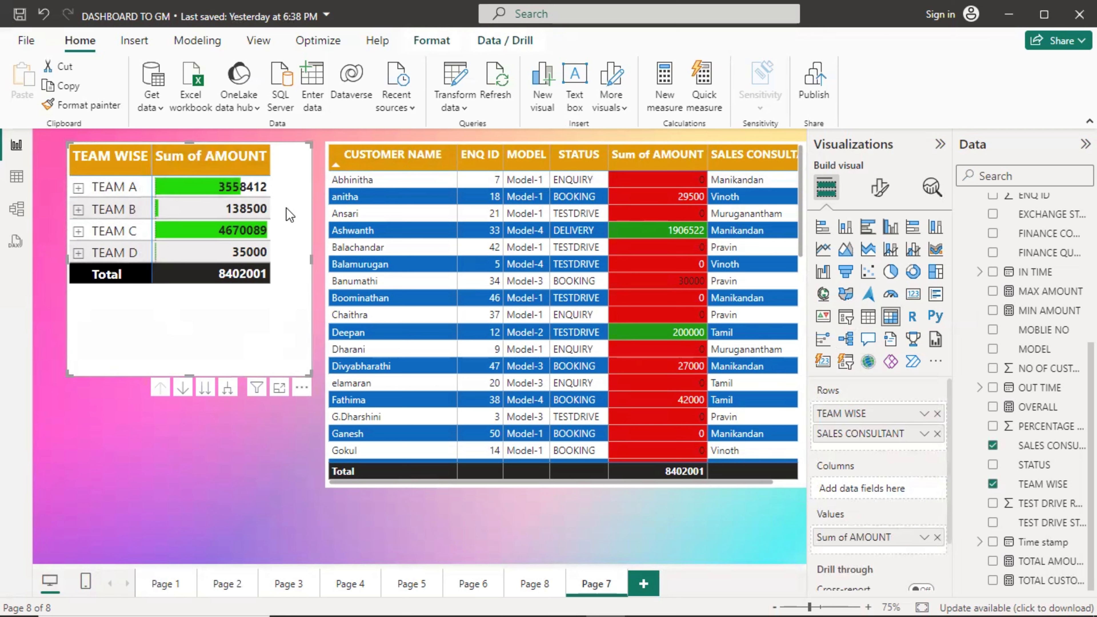
{"action": "left_click_drag", "start_coordinate": [289, 179], "coordinate": [280, 289]}
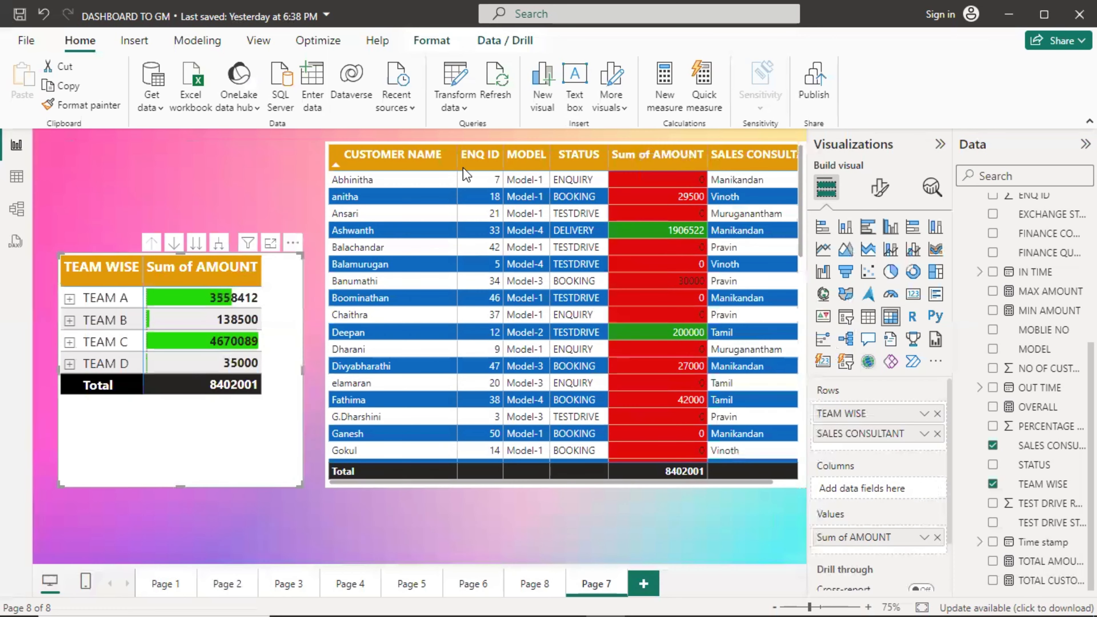
Step: Sort the customer table by STATUS in descending order and move the table down to free space above it
{"action": "left_click", "coordinate": [570, 155]}
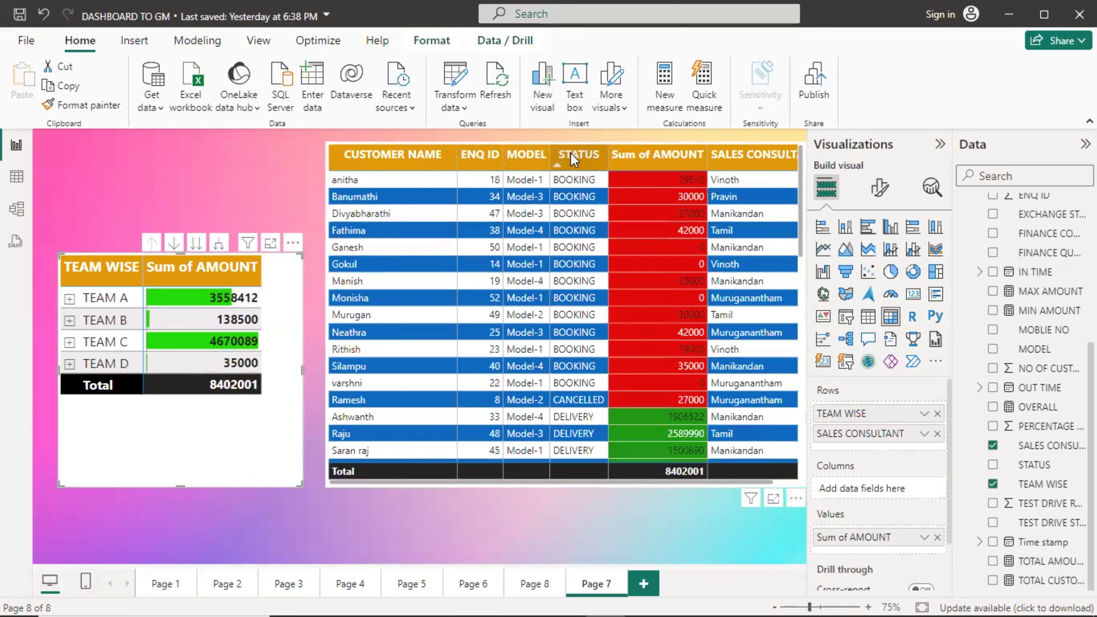
{"action": "left_click", "coordinate": [571, 153]}
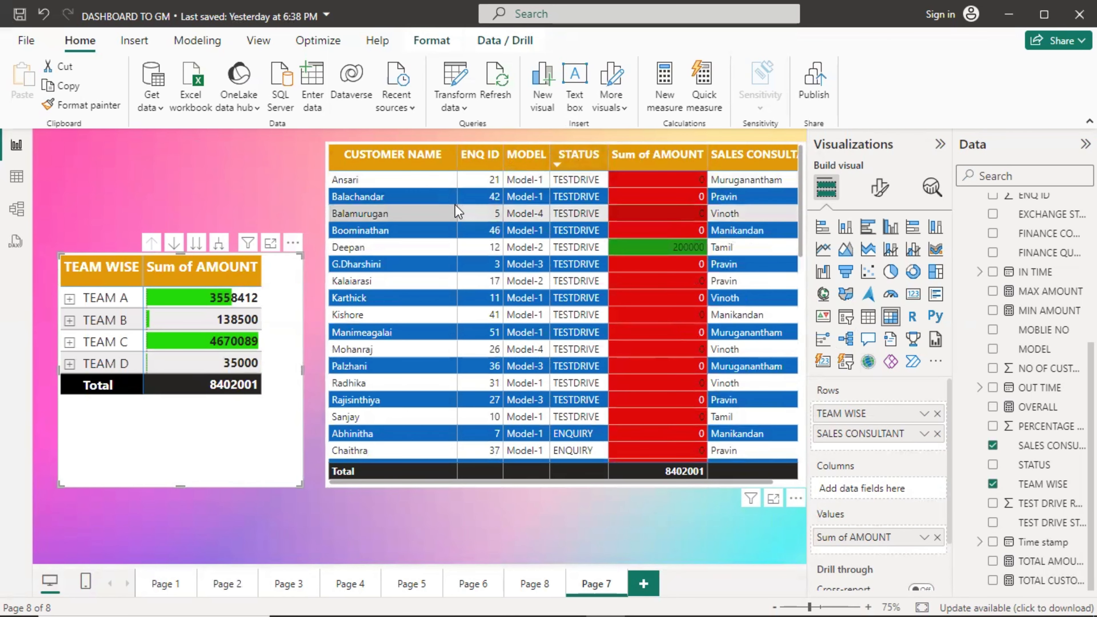
{"action": "left_click", "coordinate": [441, 213]}
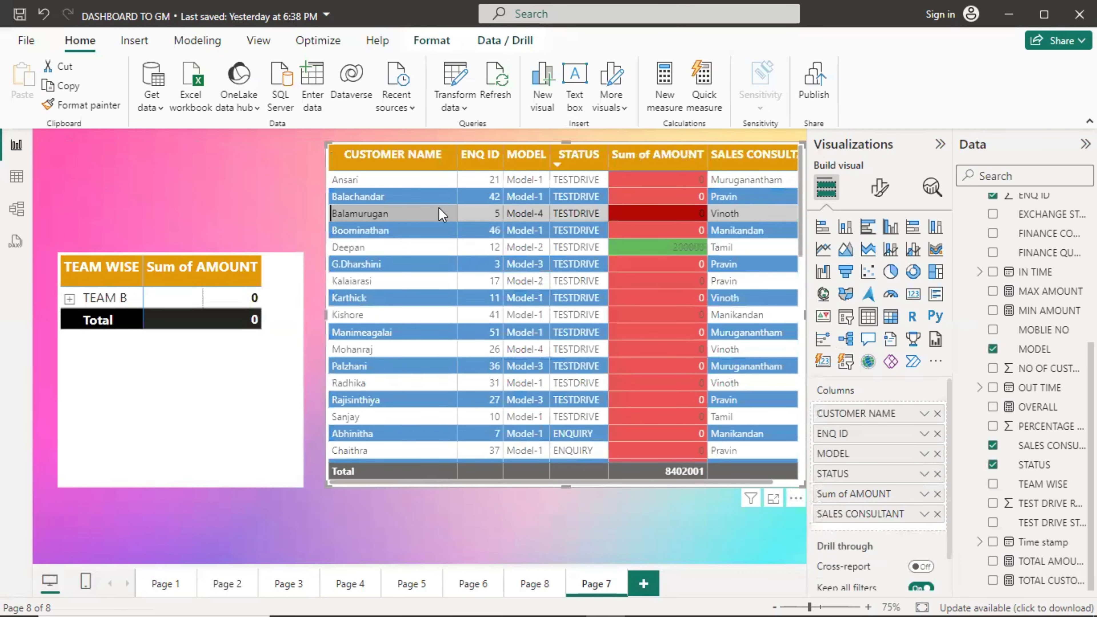
{"action": "left_click_drag", "start_coordinate": [440, 212], "coordinate": [440, 283]}
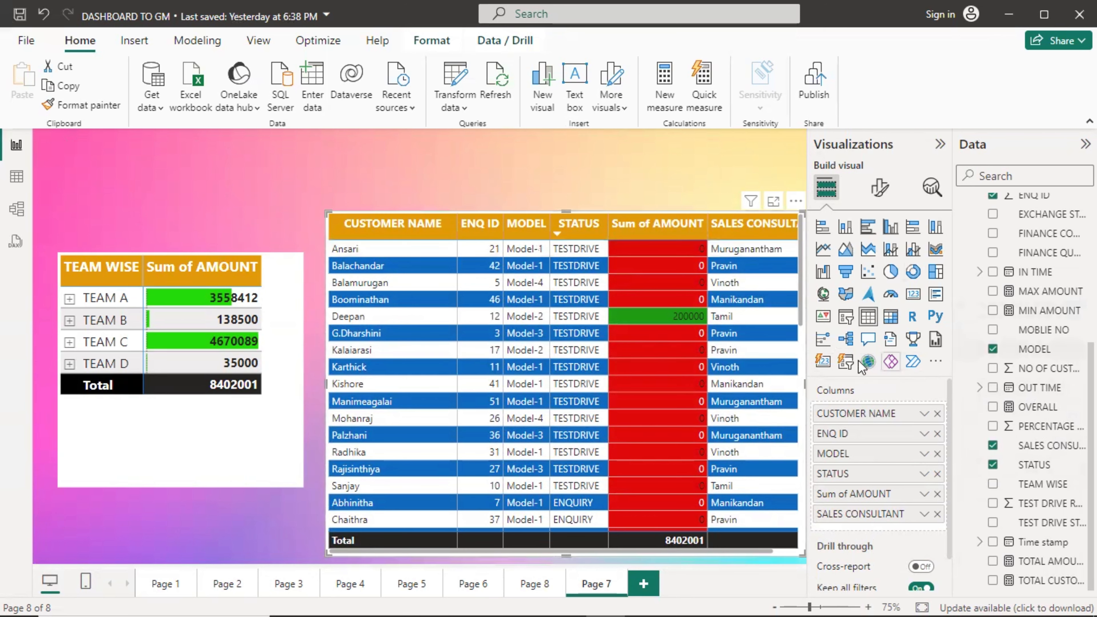
Step: Try converting the customer table to a slicer and undo the conversion
{"action": "left_click", "coordinate": [840, 322]}
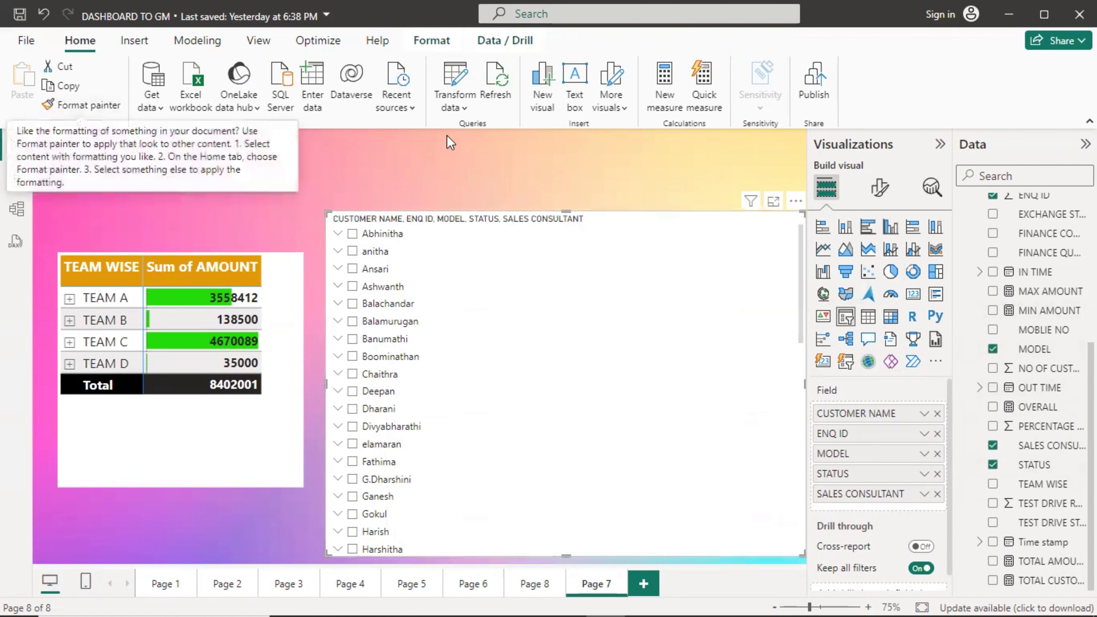
{"action": "key", "text": "ctrl+z"}
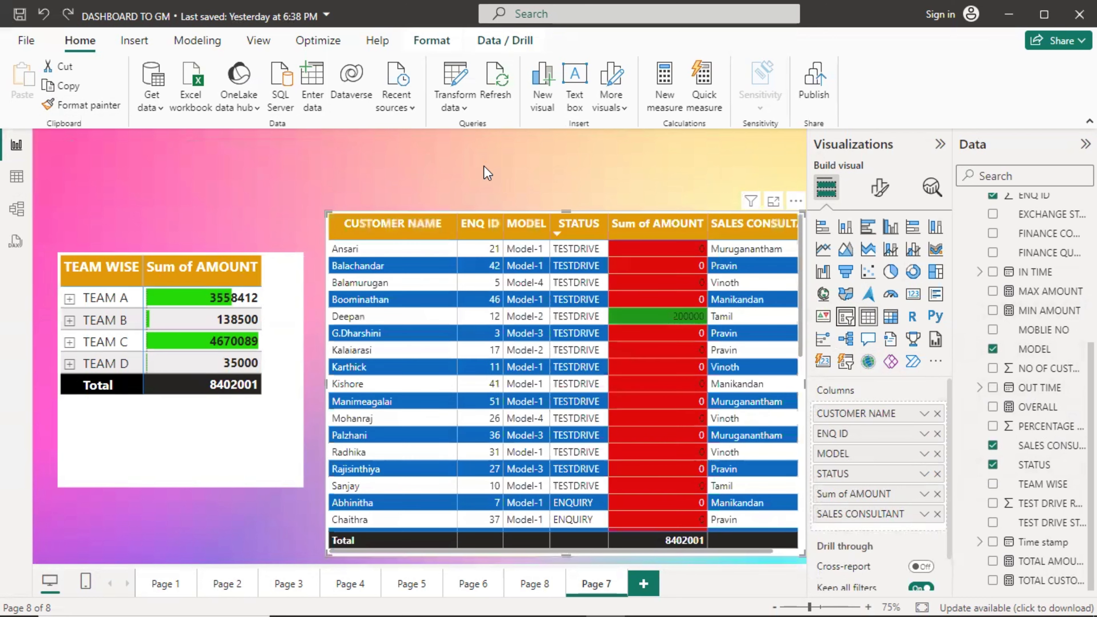
Step: Add an empty slicer to the page, reduce its height and width, and place it centered above the customer table
{"action": "left_click", "coordinate": [799, 309]}
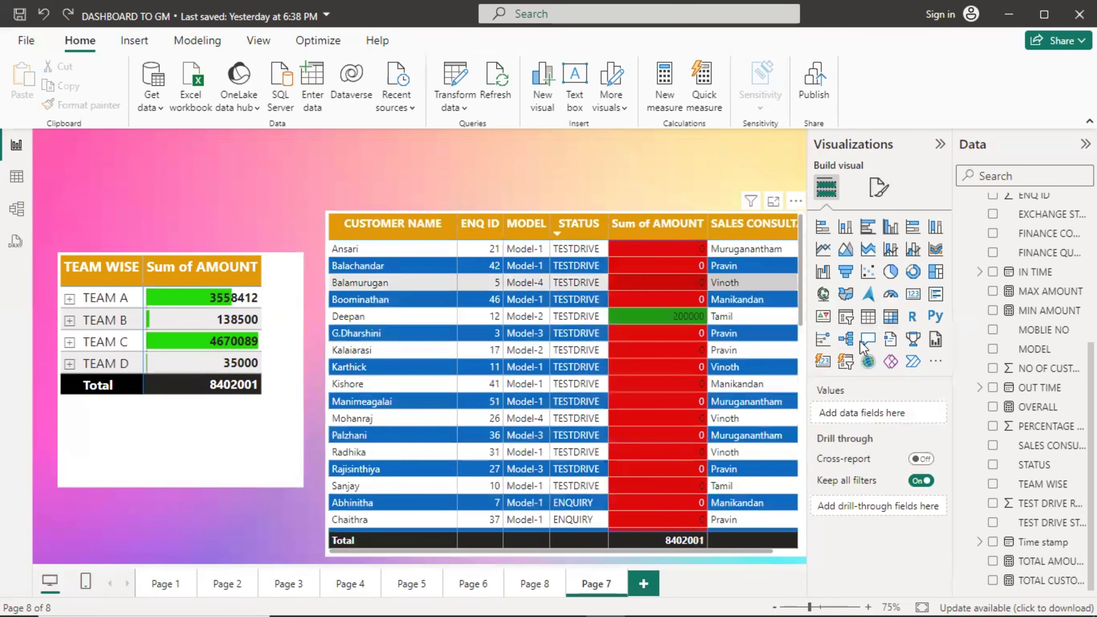
{"action": "left_click", "coordinate": [846, 318]}
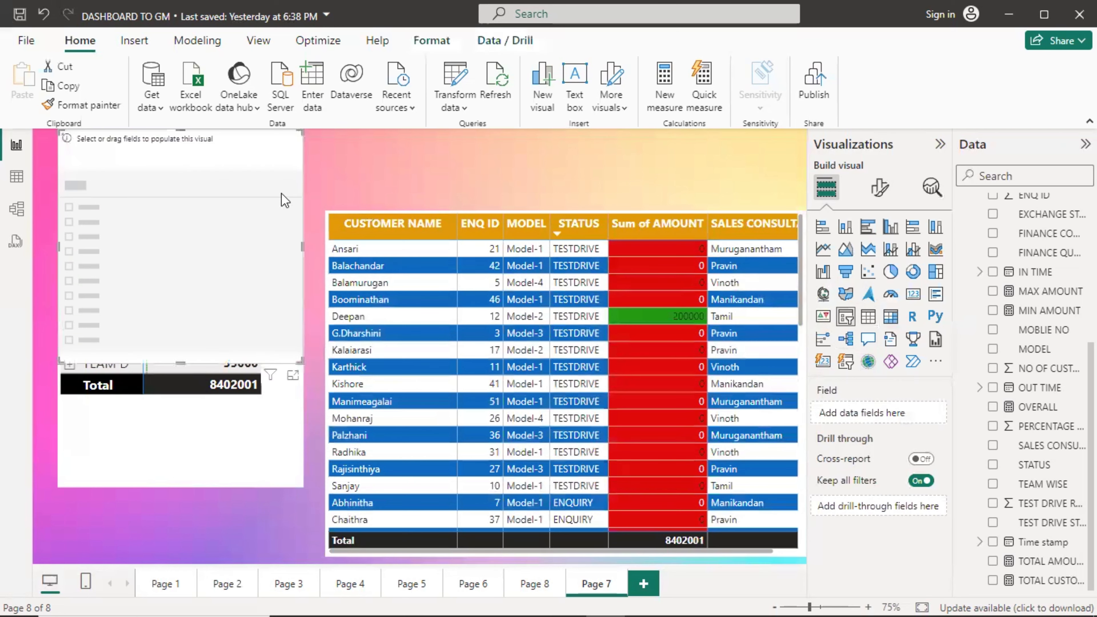
{"action": "left_click_drag", "start_coordinate": [180, 365], "coordinate": [181, 196]}
{"action": "left_click_drag", "start_coordinate": [237, 164], "coordinate": [581, 164]}
{"action": "left_click_drag", "start_coordinate": [403, 163], "coordinate": [421, 163]}
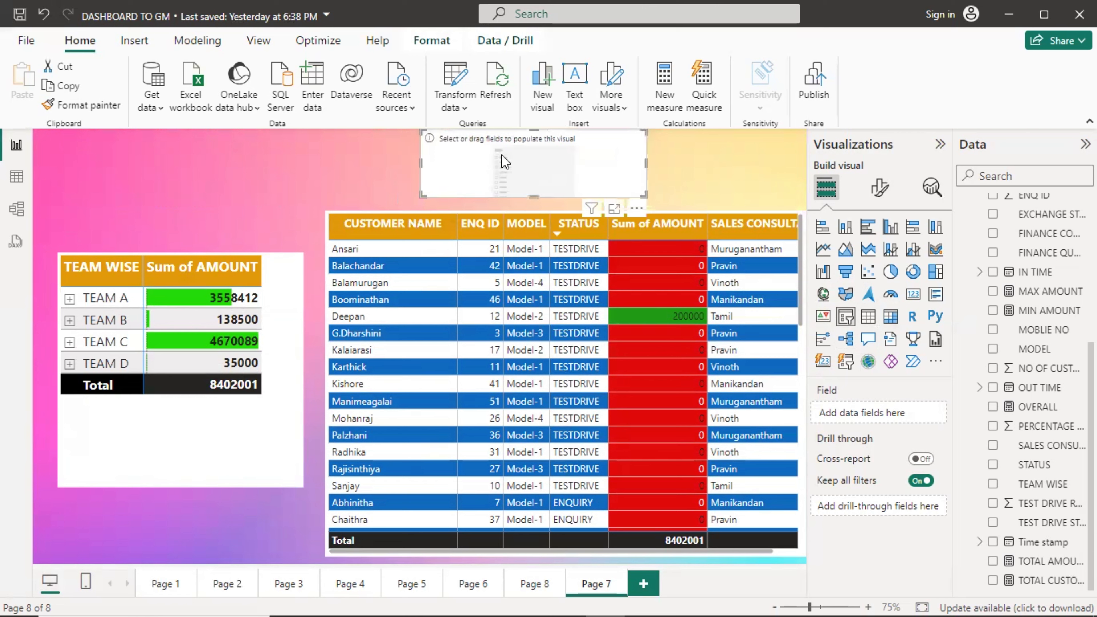
{"action": "left_click_drag", "start_coordinate": [532, 160], "coordinate": [546, 160]}
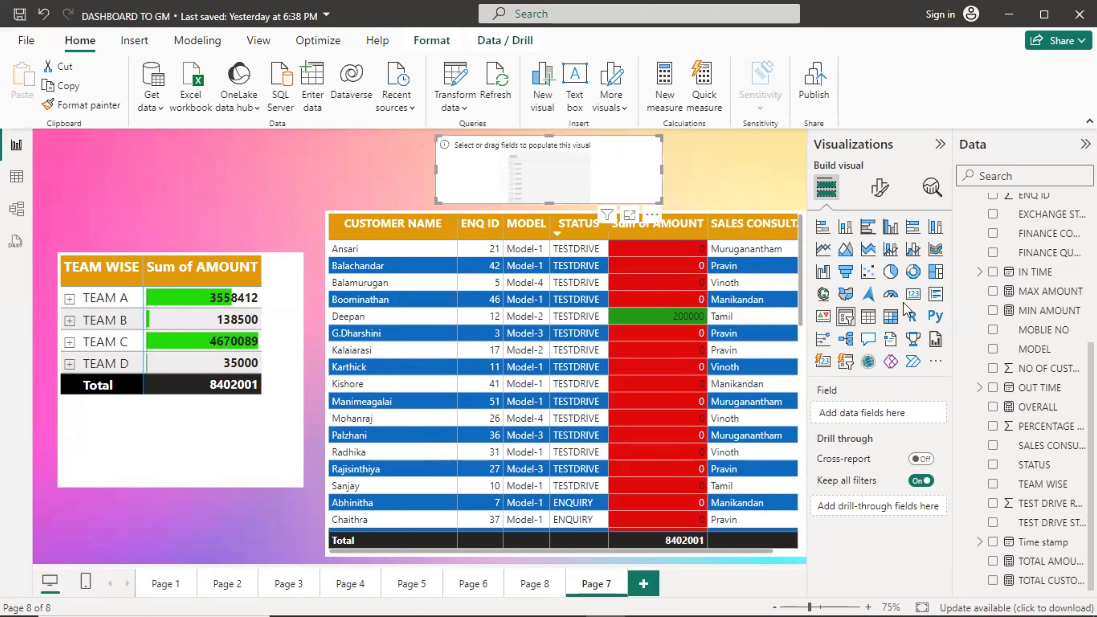
Step: Populate the empty slicer with the TEAM WISE field and filter the page by TEAM A
{"action": "left_click_drag", "start_coordinate": [1036, 485], "coordinate": [624, 171]}
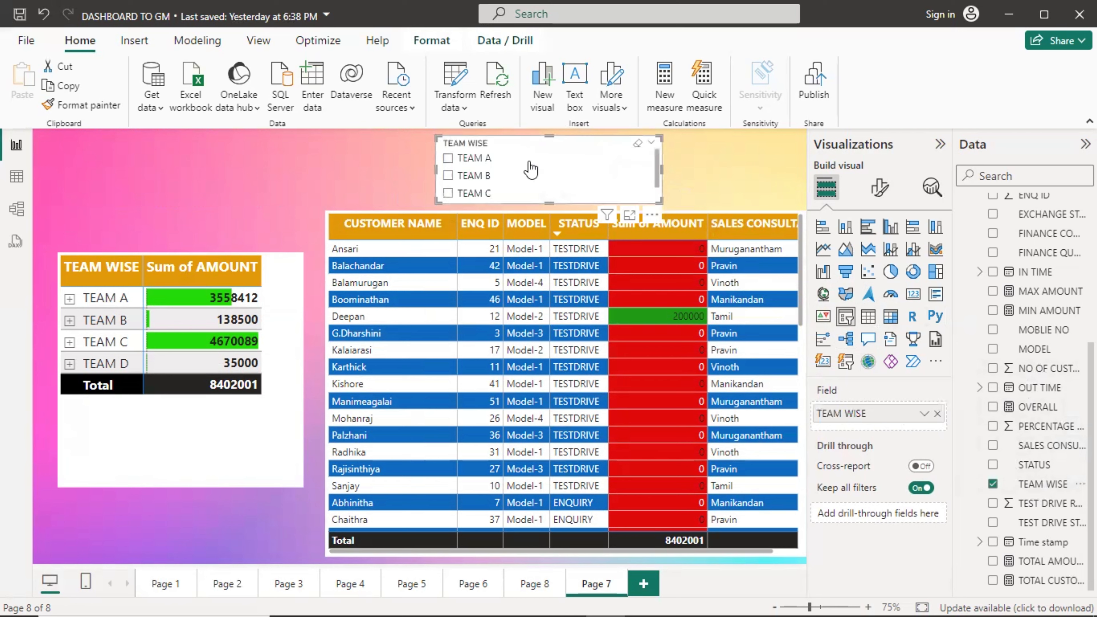
{"action": "left_click", "coordinate": [604, 159]}
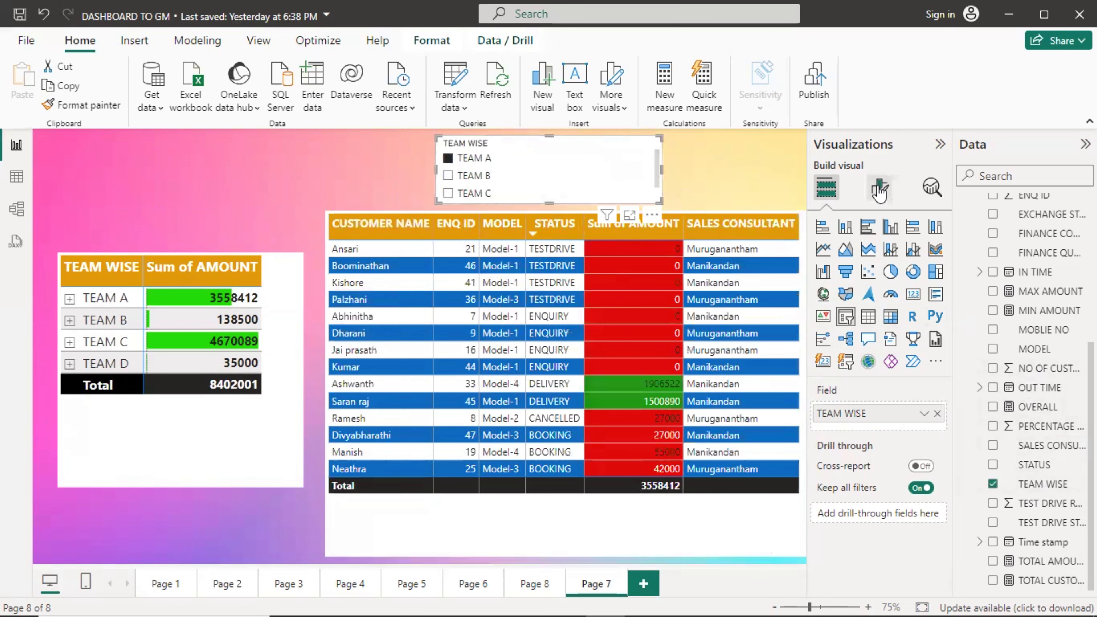
Step: Change the TEAM WISE slicer's style from a vertical list to Dropdown
{"action": "left_click", "coordinate": [879, 188]}
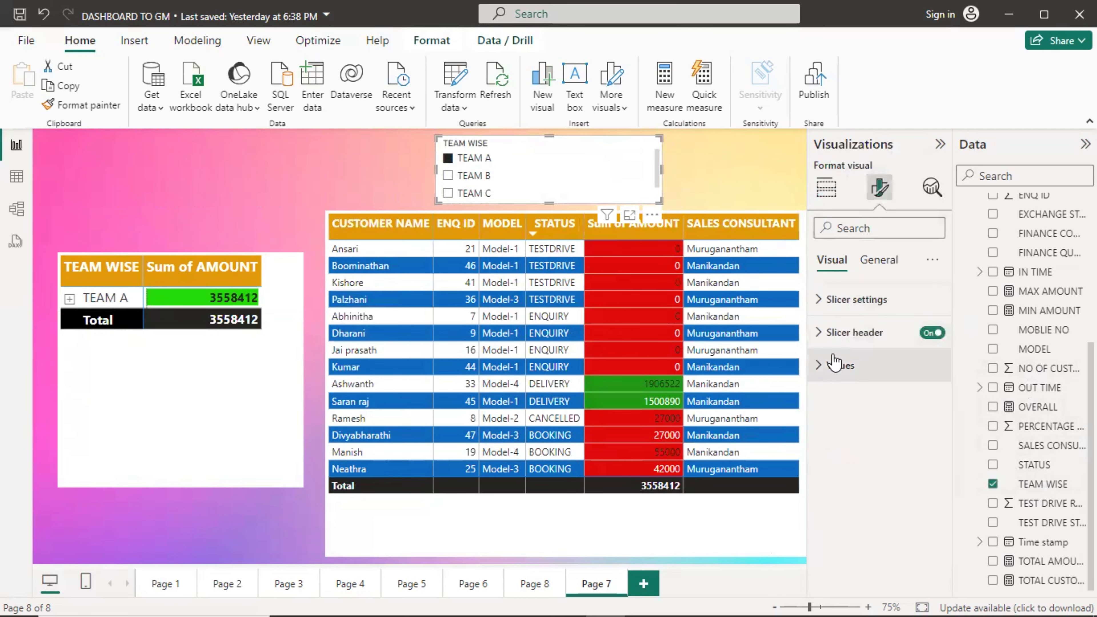
{"action": "left_click", "coordinate": [823, 299]}
{"action": "left_click", "coordinate": [879, 380]}
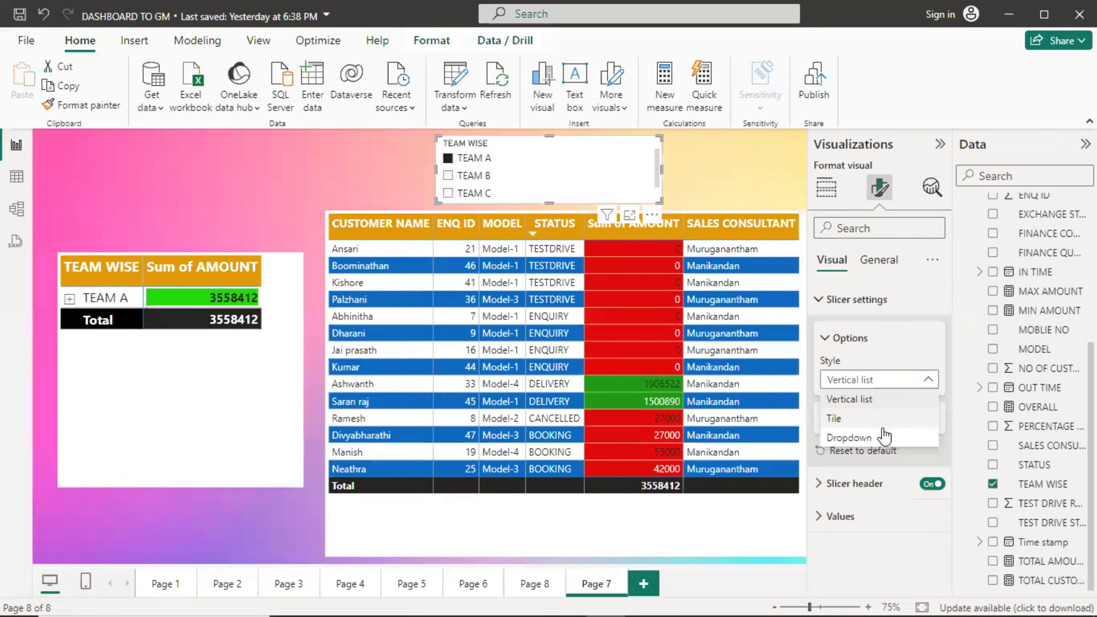
{"action": "left_click", "coordinate": [883, 434]}
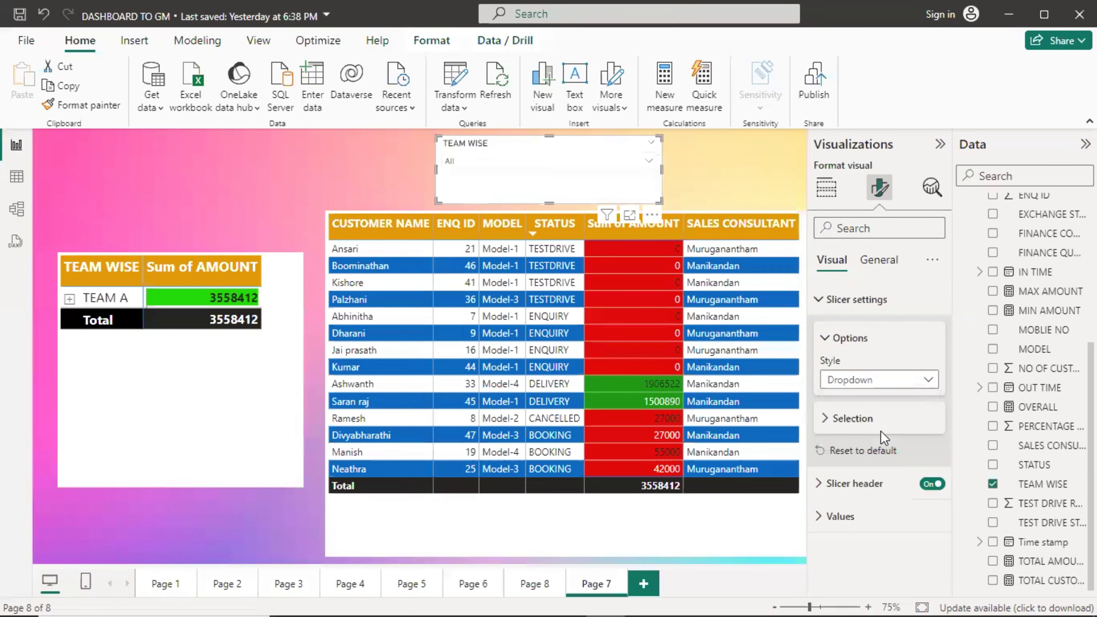
{"action": "left_click", "coordinate": [826, 299]}
Step: Set the font size of the slicer's values to 20 and their font color to black
{"action": "left_click", "coordinate": [829, 366]}
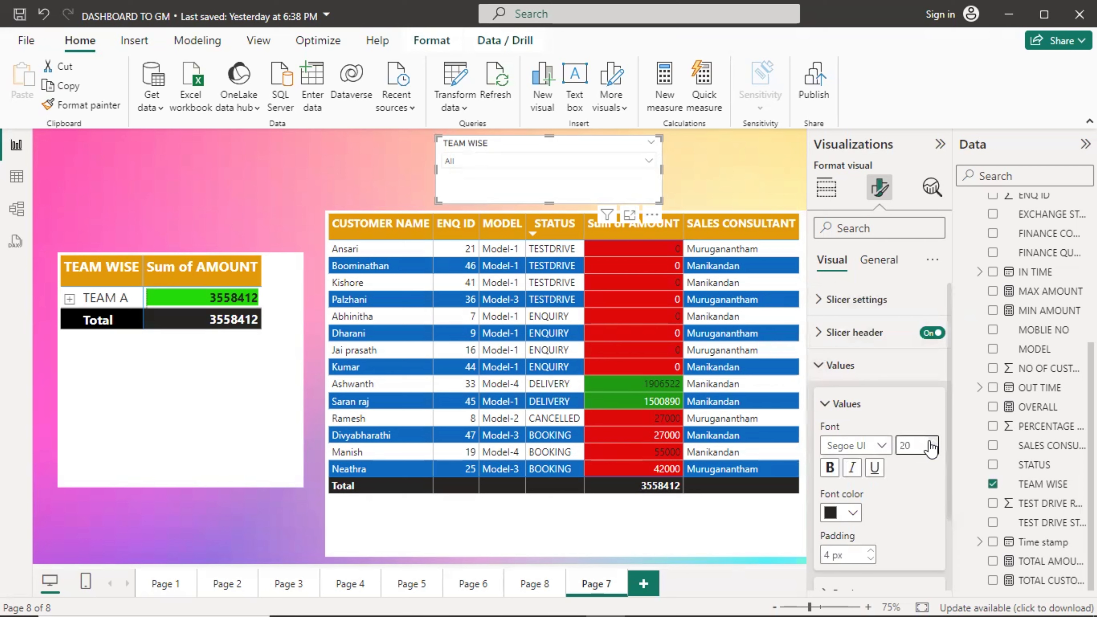
{"action": "left_click", "coordinate": [842, 513]}
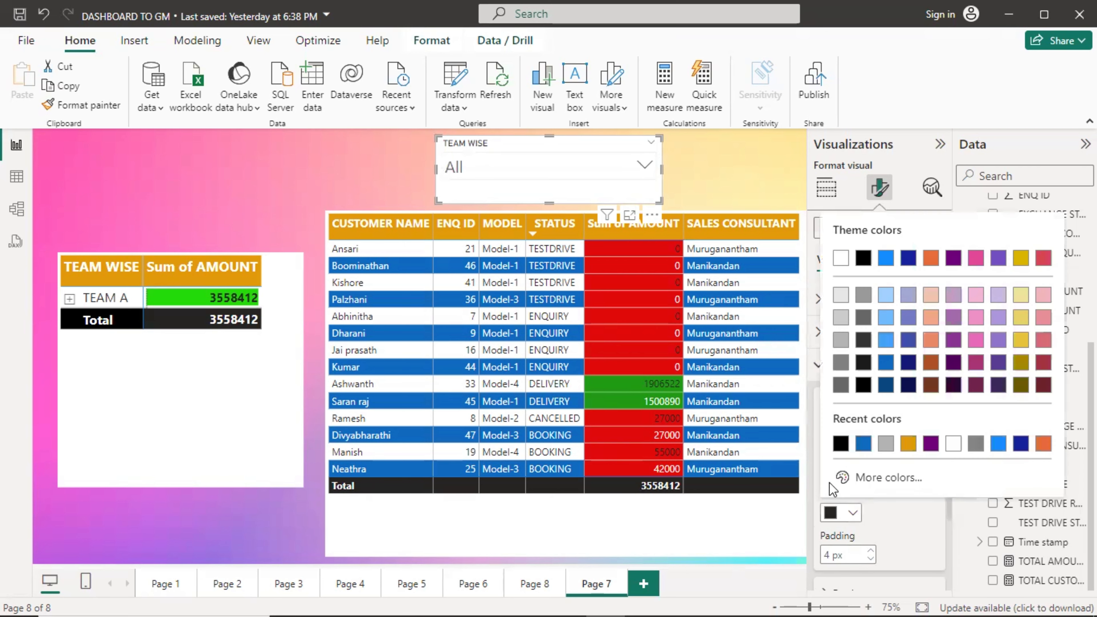
{"action": "left_click", "coordinate": [840, 444]}
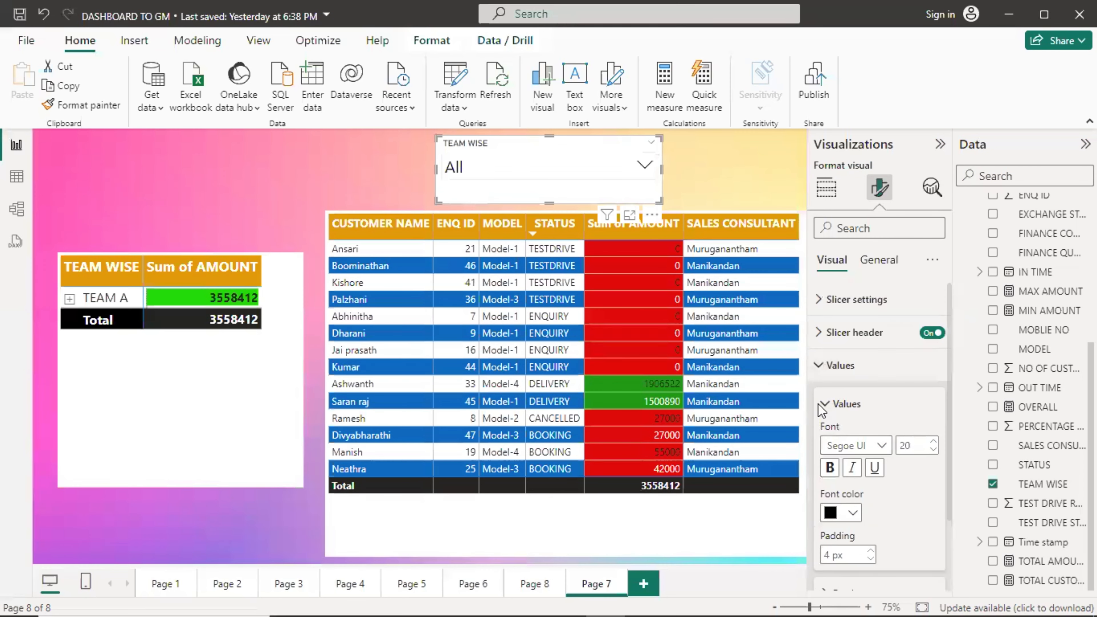
Step: Format the slicer header text with font size 19, black color and bold
{"action": "left_click", "coordinate": [822, 339]}
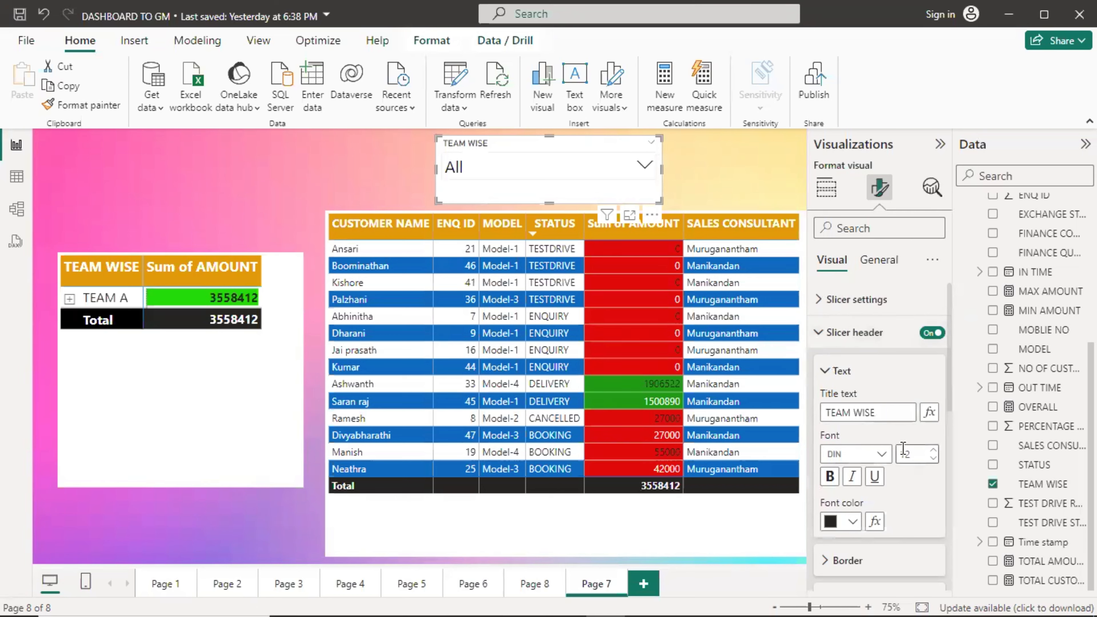
{"action": "left_click", "coordinate": [933, 452]}
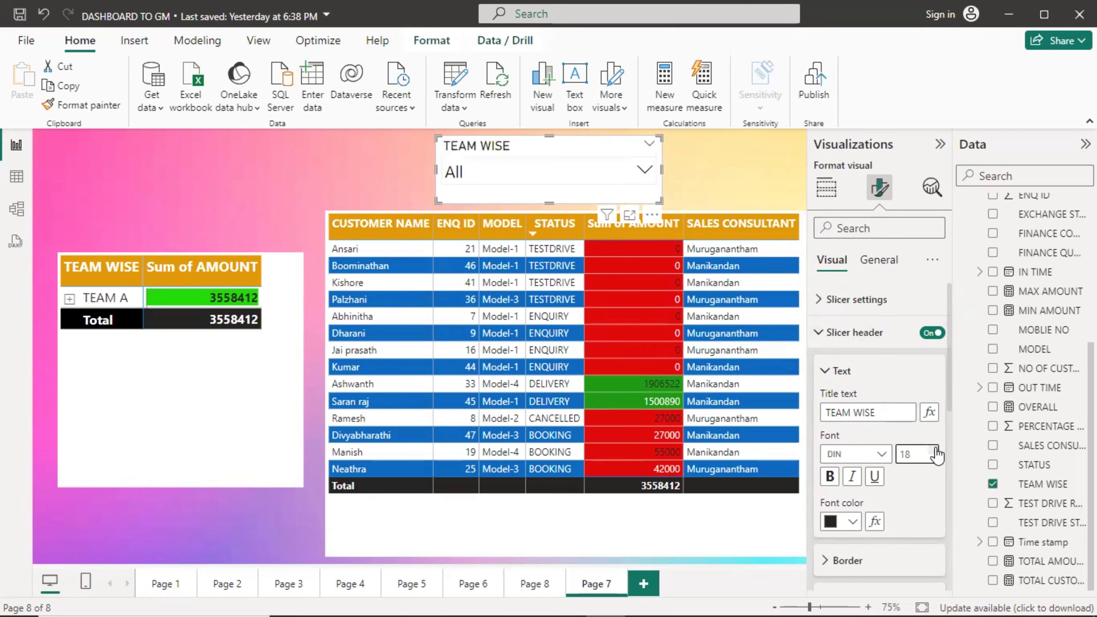
{"action": "left_click", "coordinate": [842, 522]}
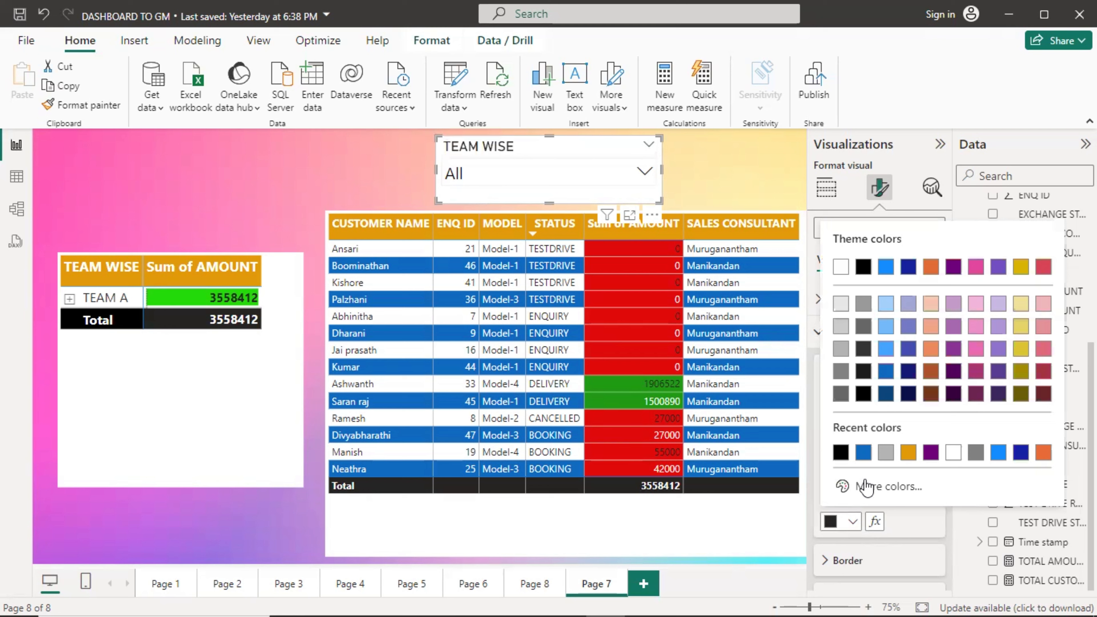
{"action": "left_click", "coordinate": [840, 454]}
{"action": "left_click", "coordinate": [829, 476]}
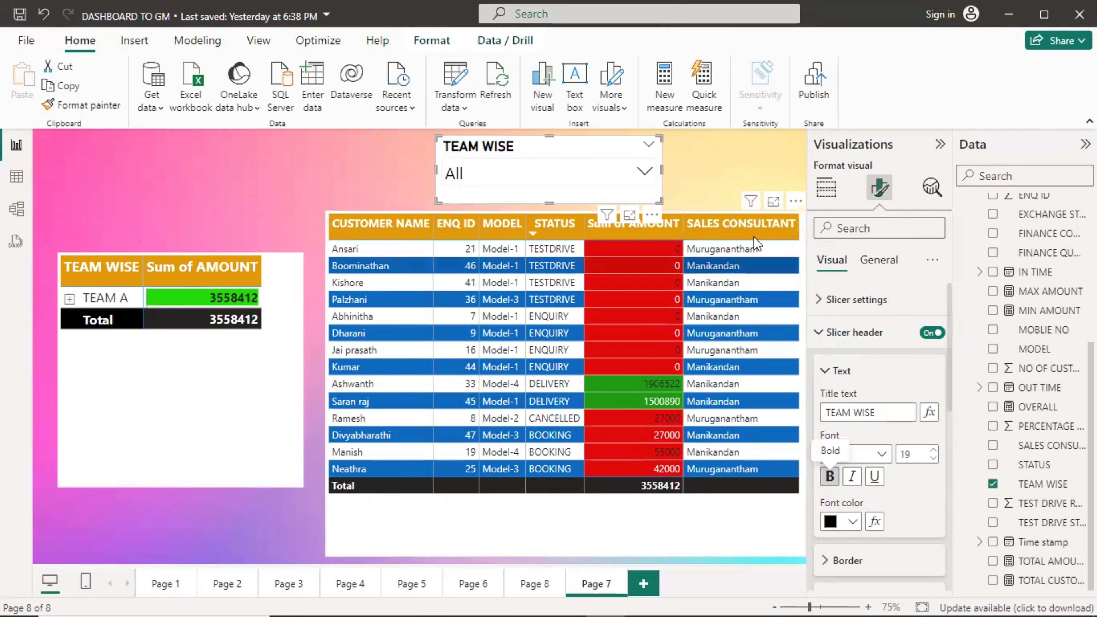
{"action": "left_click", "coordinate": [736, 166]}
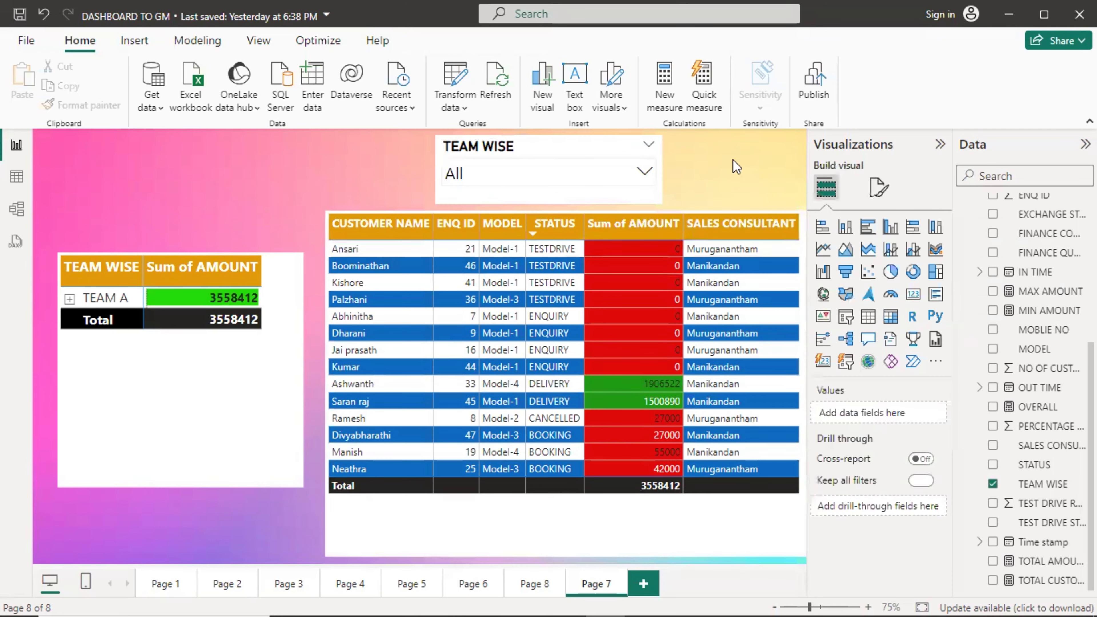
Step: Test the TEAM WISE slicer by filtering the page to TEAM B and clearing the selection again
{"action": "left_click", "coordinate": [651, 172]}
{"action": "left_click", "coordinate": [536, 230]}
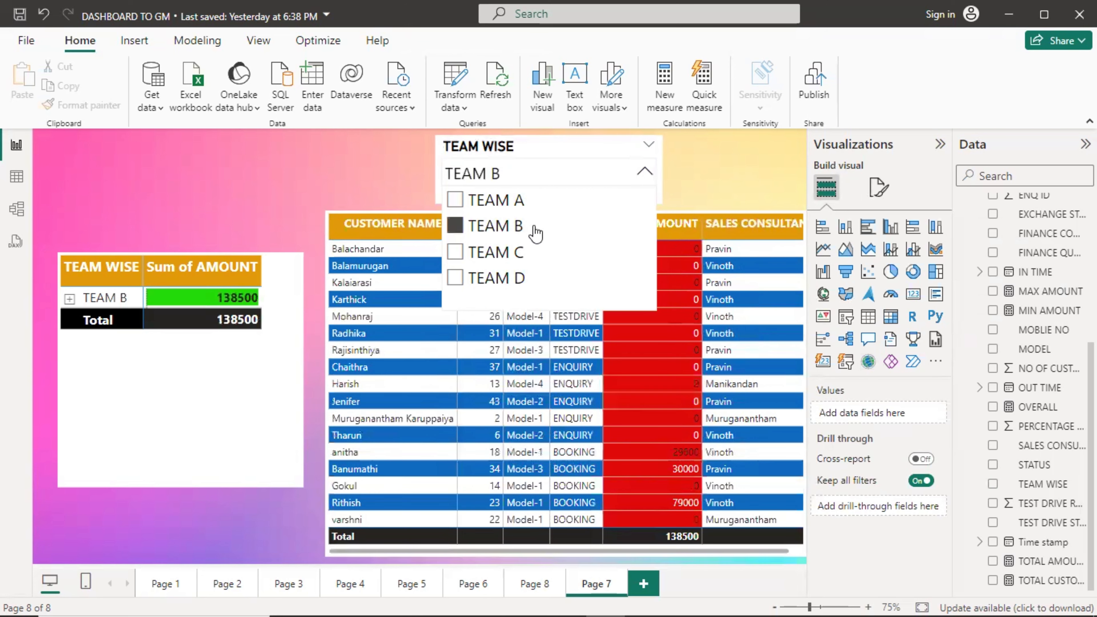
{"action": "left_click", "coordinate": [536, 229]}
{"action": "left_click", "coordinate": [710, 177]}
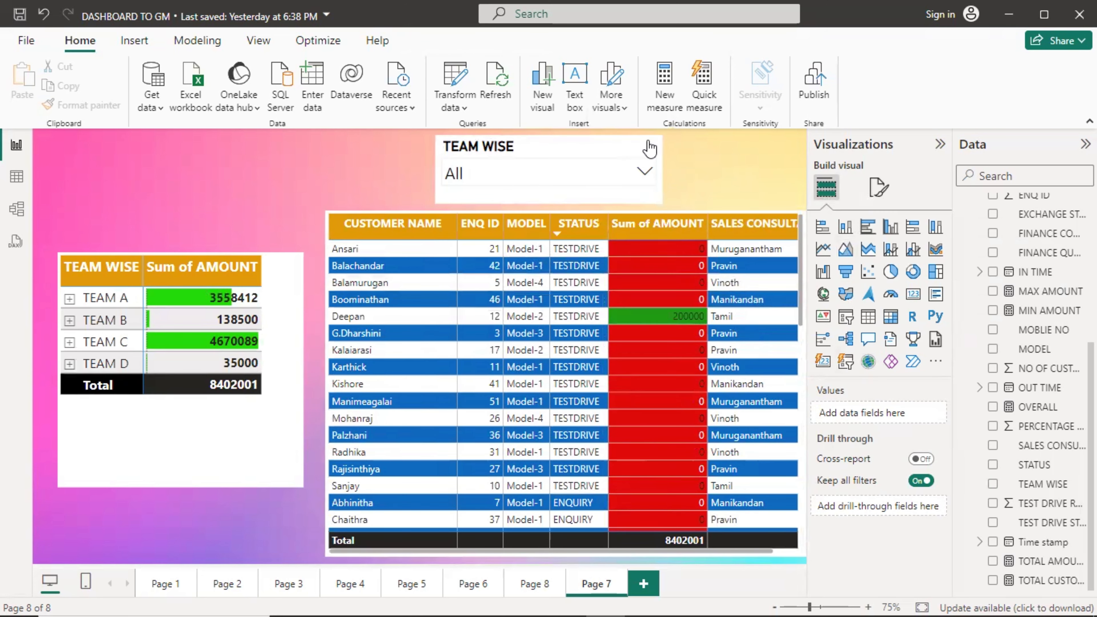
Step: Give the TEAM WISE slicer a grey background with 20% transparency
{"action": "left_click", "coordinate": [644, 149]}
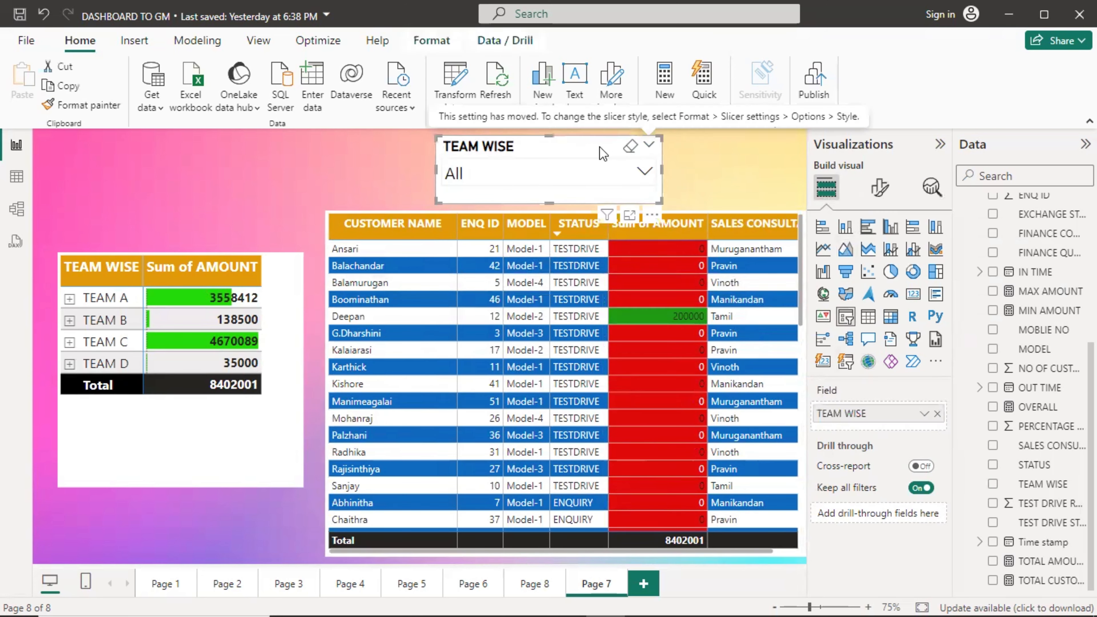
{"action": "left_click", "coordinate": [879, 187]}
{"action": "left_click", "coordinate": [885, 261]}
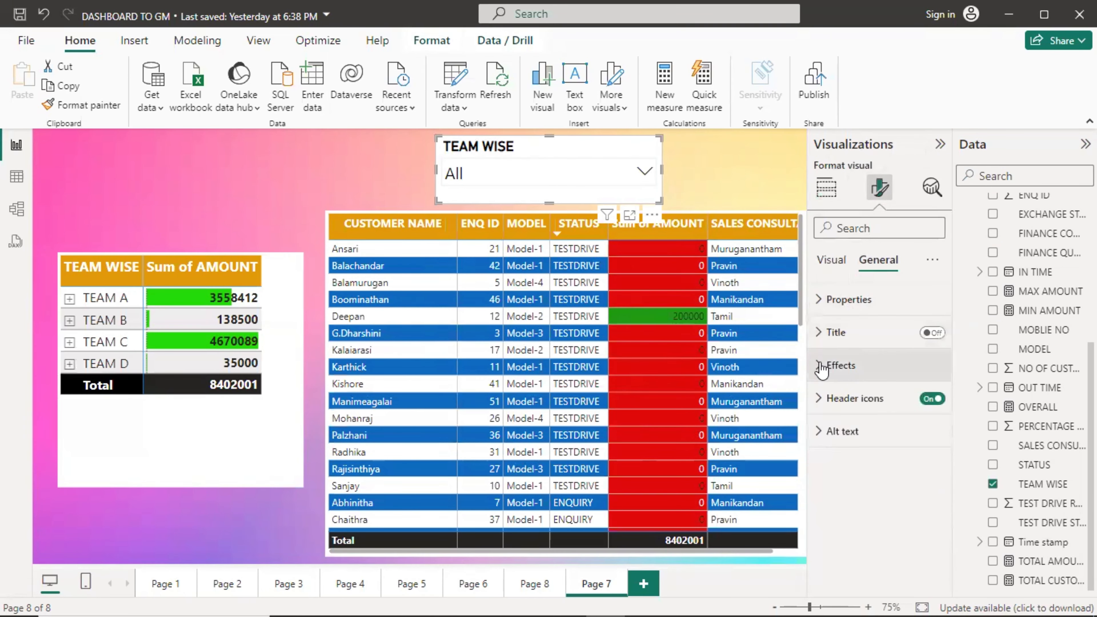
{"action": "left_click", "coordinate": [825, 364]}
{"action": "left_click", "coordinate": [831, 446]}
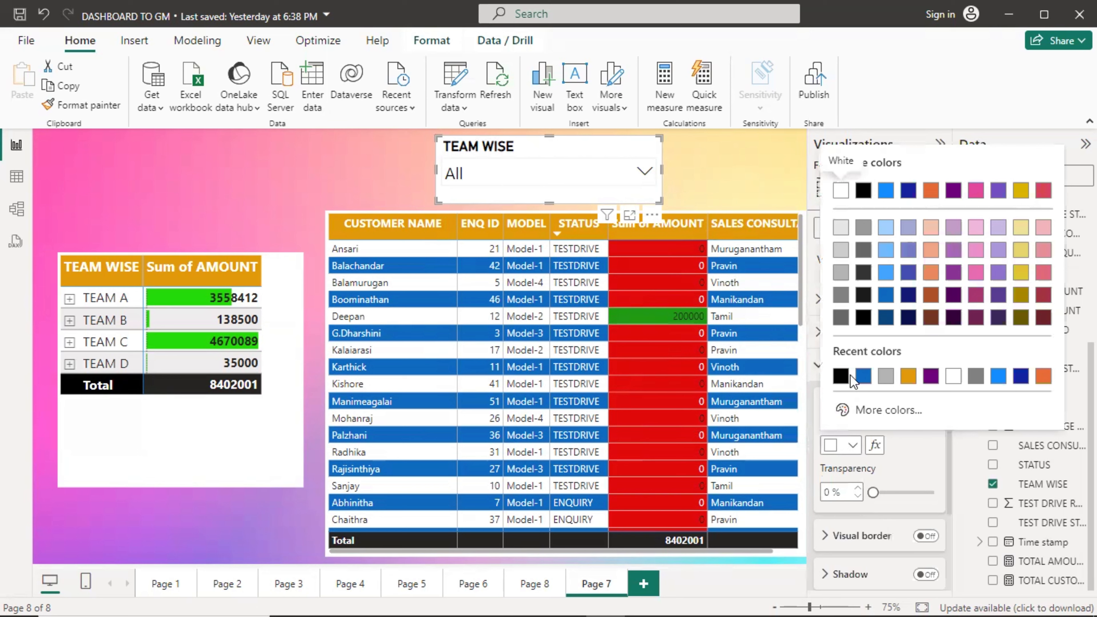
{"action": "left_click", "coordinate": [886, 376]}
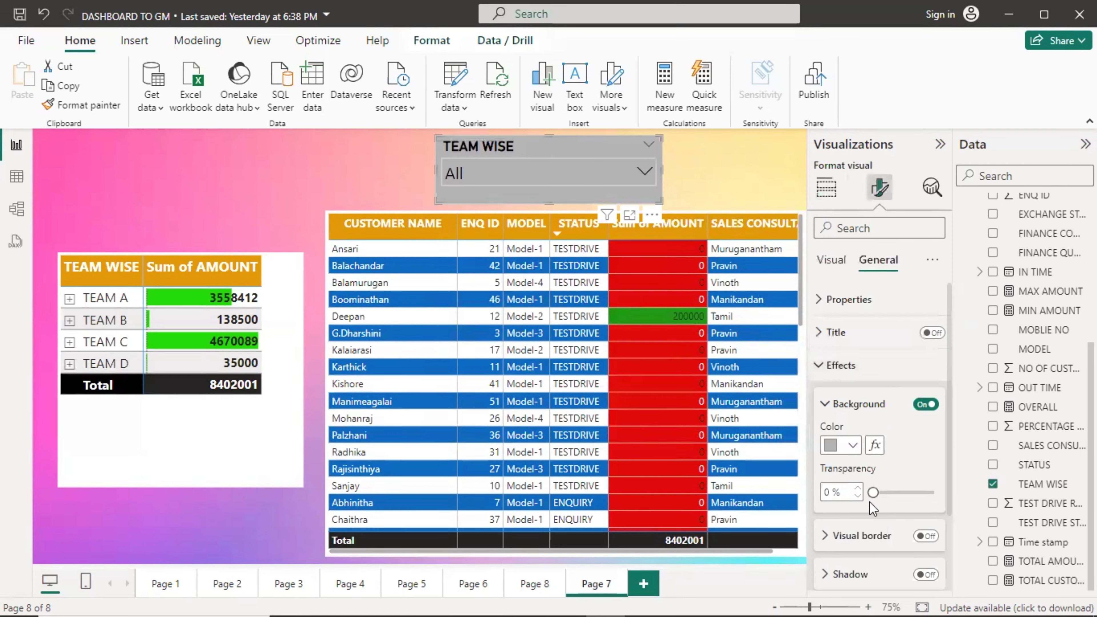
{"action": "left_click_drag", "start_coordinate": [872, 492], "coordinate": [885, 493]}
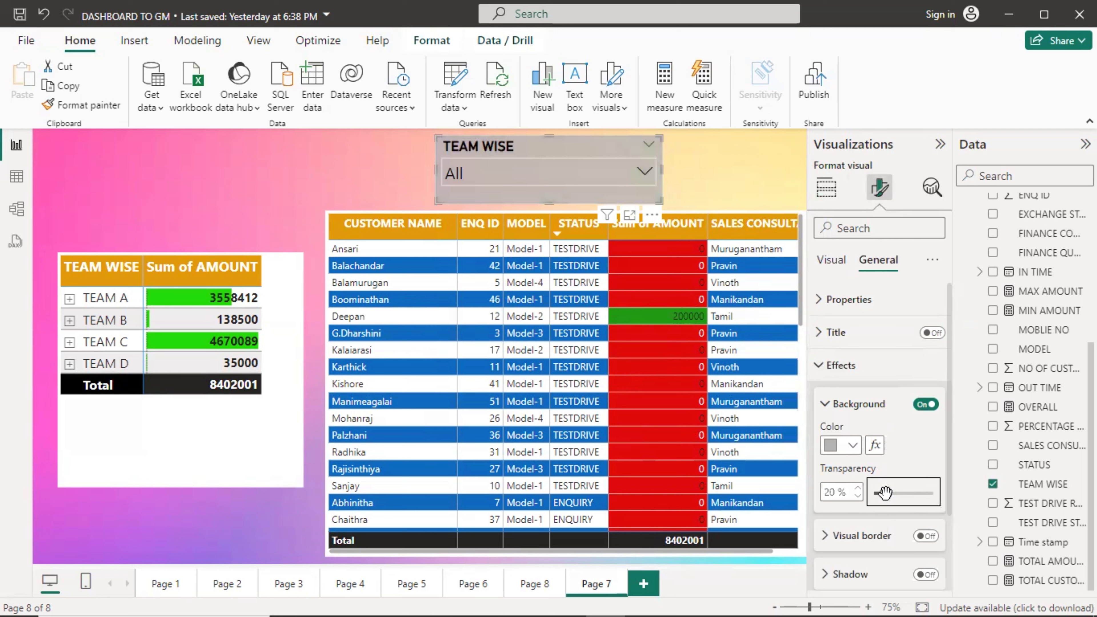
Step: Turn on the slicer's visual border and round its corners to 10 px
{"action": "scroll", "coordinate": [899, 473], "scroll_direction": "down", "scroll_amount": 1}
{"action": "left_click", "coordinate": [924, 455]}
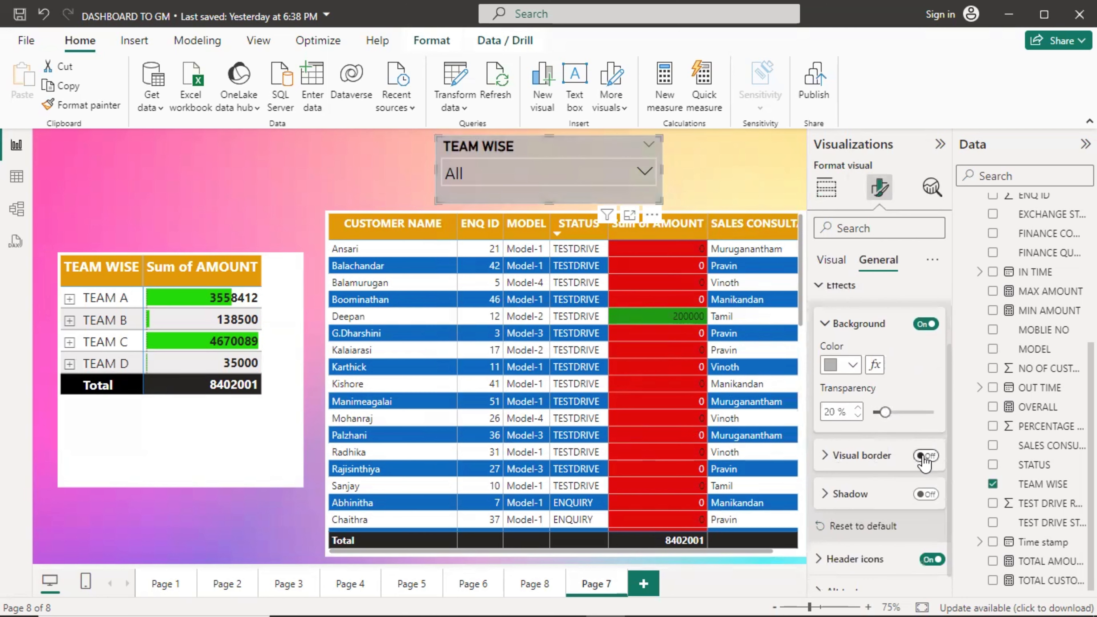
{"action": "left_click", "coordinate": [825, 456]}
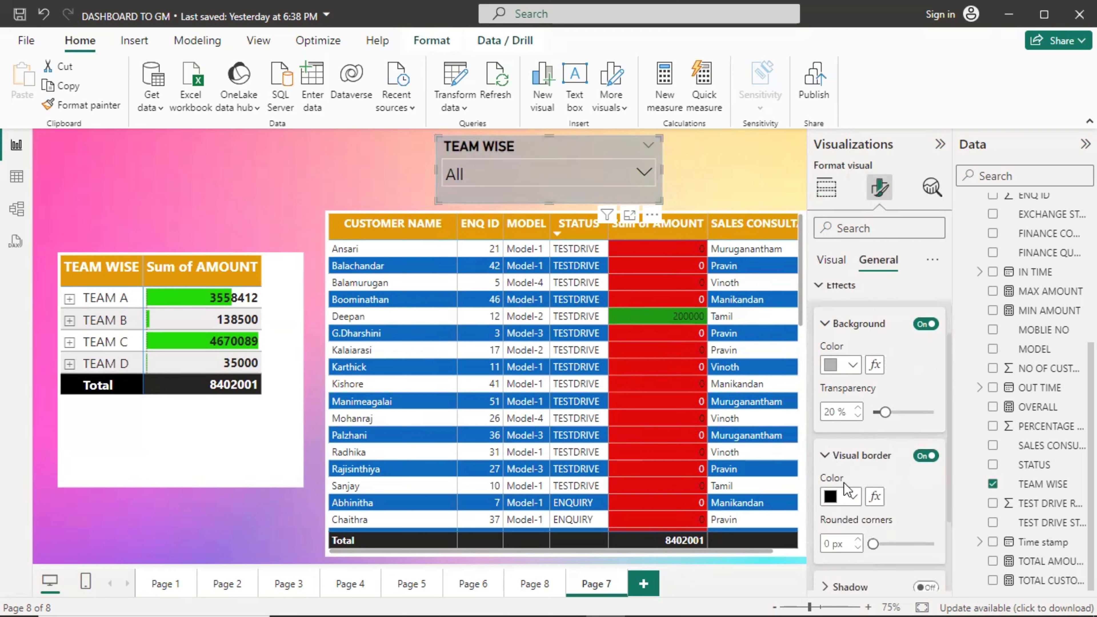
{"action": "left_click_drag", "start_coordinate": [872, 543], "coordinate": [892, 544]}
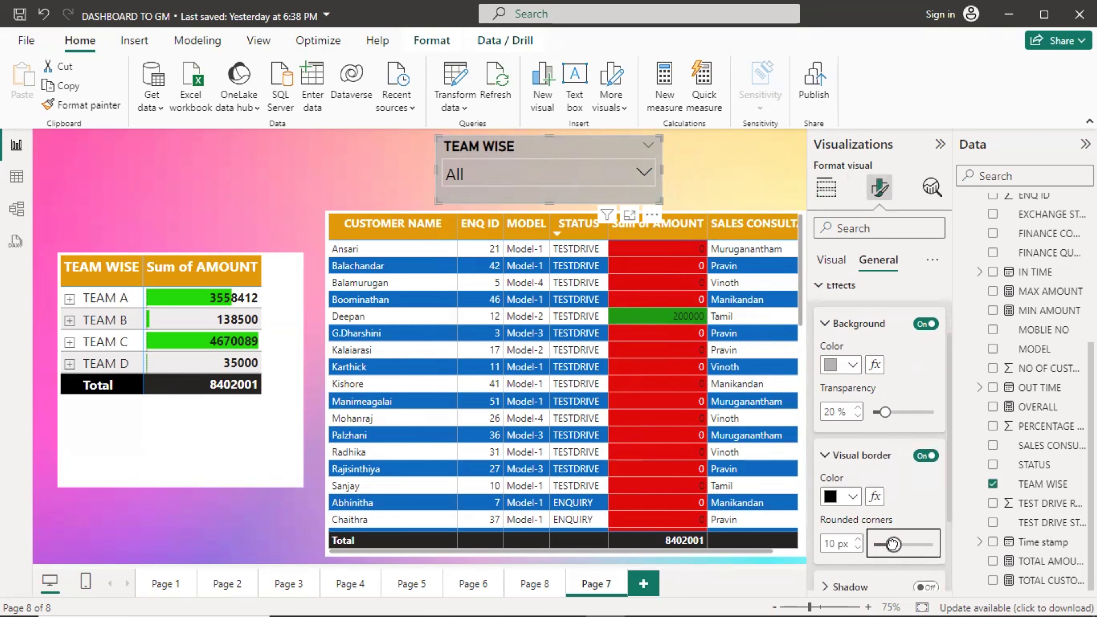
{"action": "left_click", "coordinate": [350, 176]}
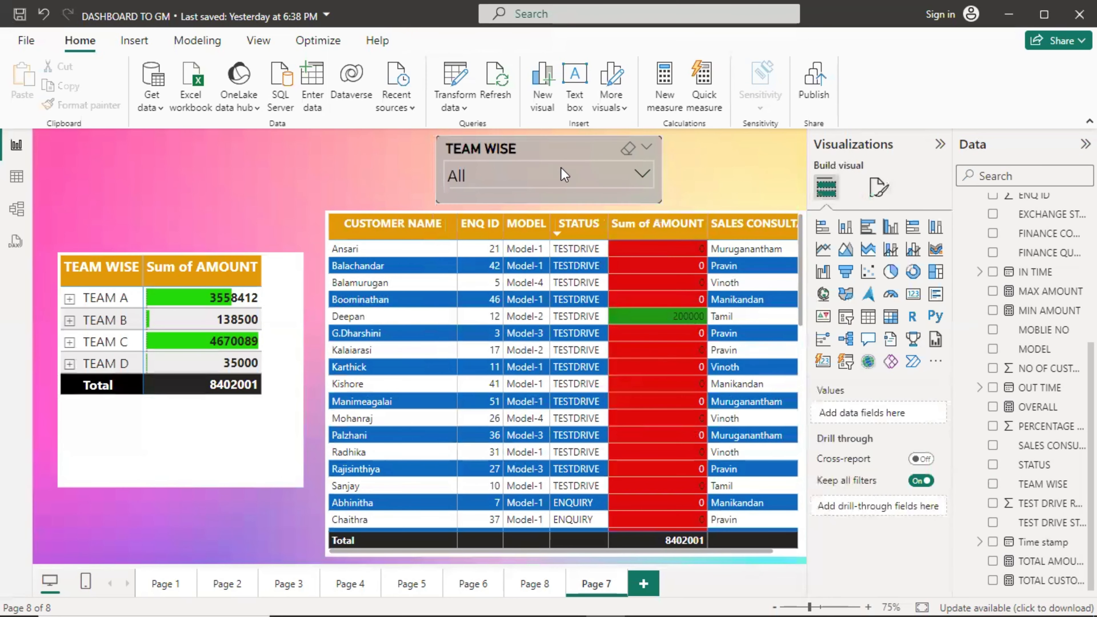
Step: Duplicate the TEAM WISE slicer and place the copy to the left of the original, above the visuals
{"action": "left_click", "coordinate": [578, 152]}
{"action": "key", "text": "ctrl+c"}
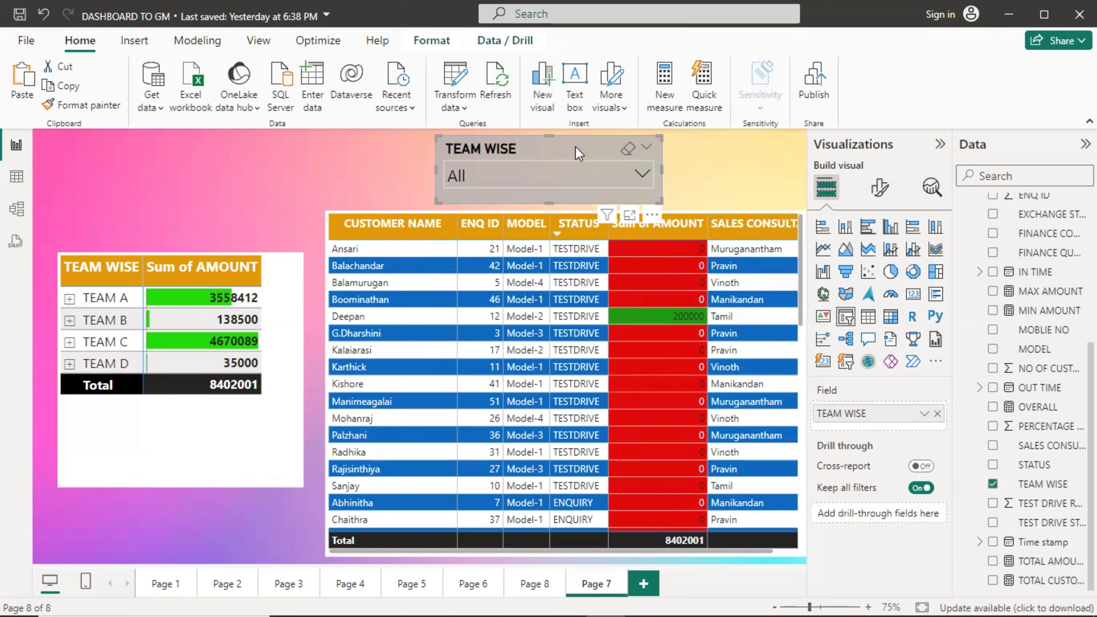
{"action": "key", "text": "ctrl+v"}
{"action": "left_click_drag", "start_coordinate": [563, 167], "coordinate": [313, 156]}
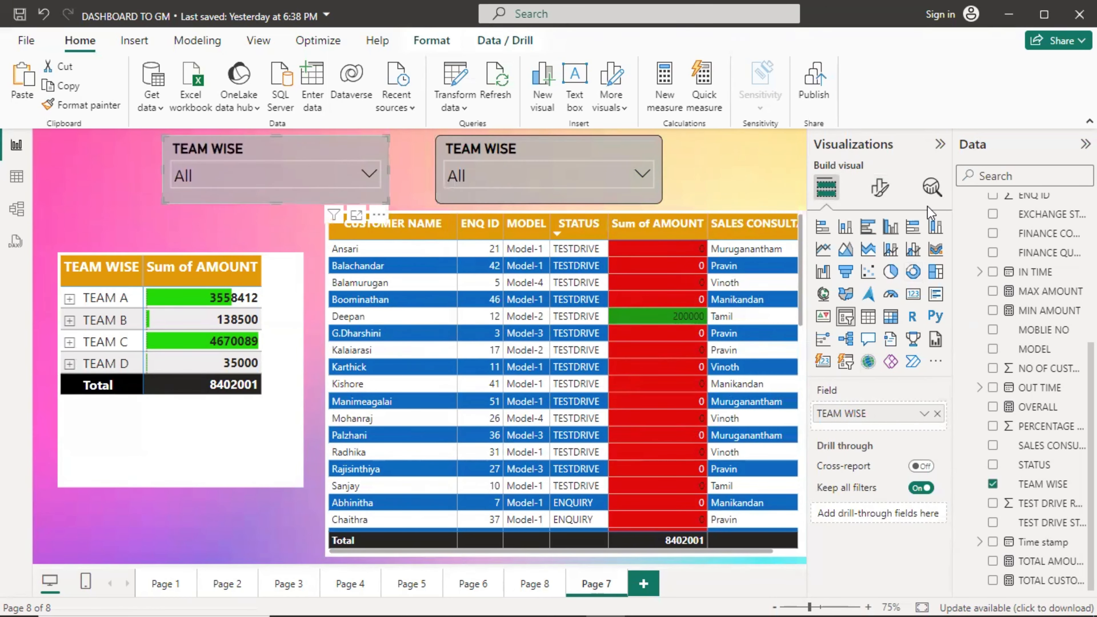
Step: Replace the TEAM WISE field with CUSTOMER NAME in the duplicated slicer
{"action": "scroll", "coordinate": [1039, 207], "scroll_direction": "up", "scroll_amount": 5}
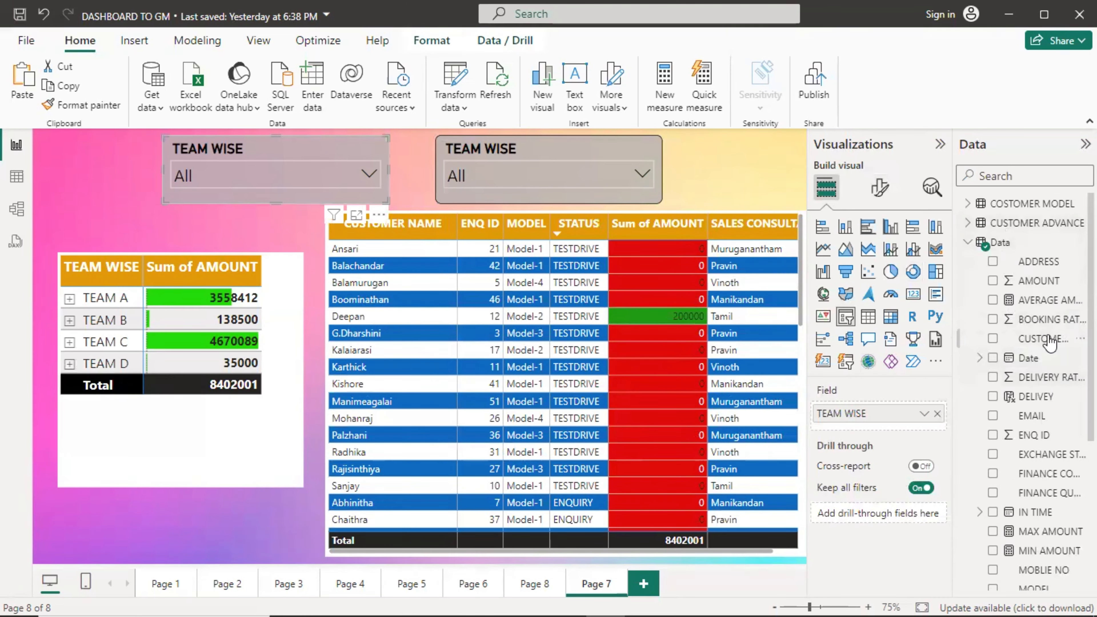
{"action": "left_click_drag", "start_coordinate": [466, 242], "coordinate": [255, 173]}
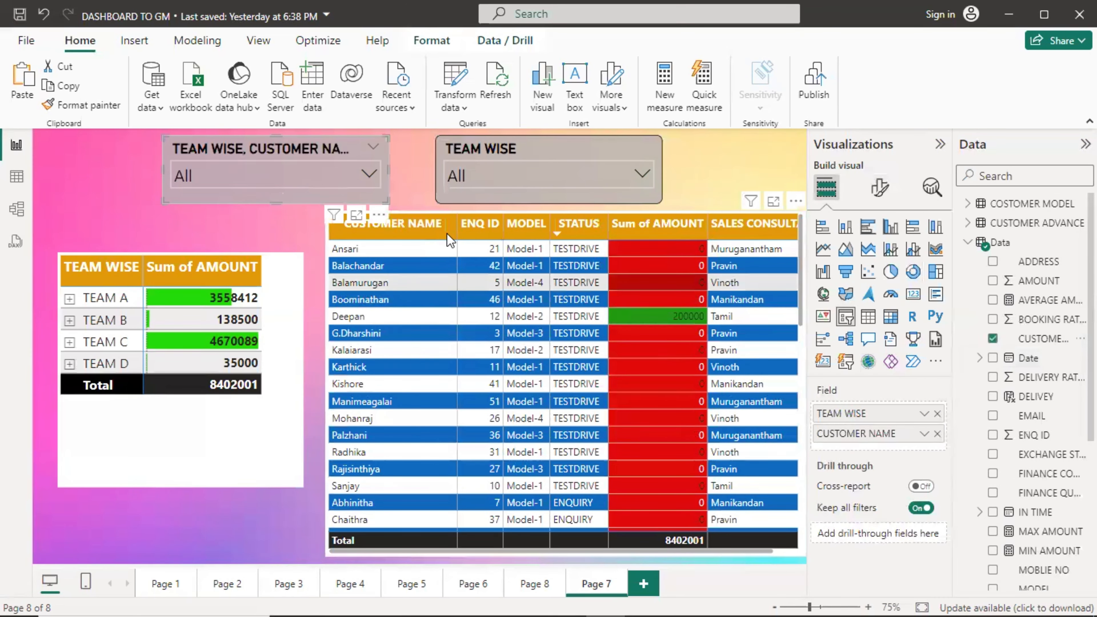
{"action": "left_click", "coordinate": [937, 414]}
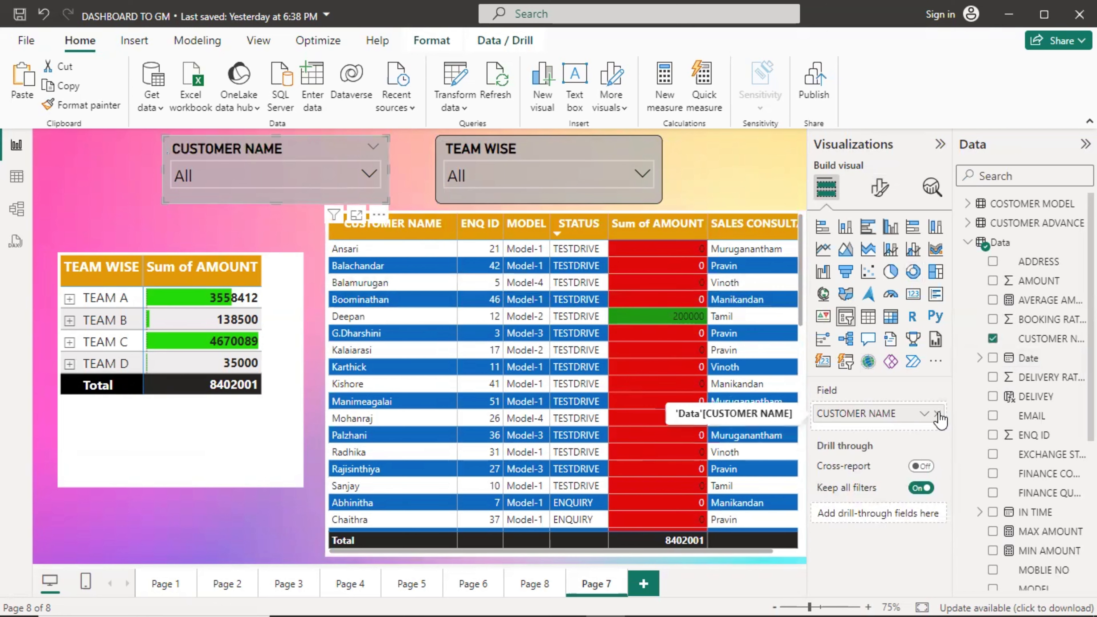
Step: Test the CUSTOMER NAME slicer by selecting and clearing several individual customers in turn
{"action": "left_click", "coordinate": [366, 173]}
{"action": "left_click", "coordinate": [213, 233]}
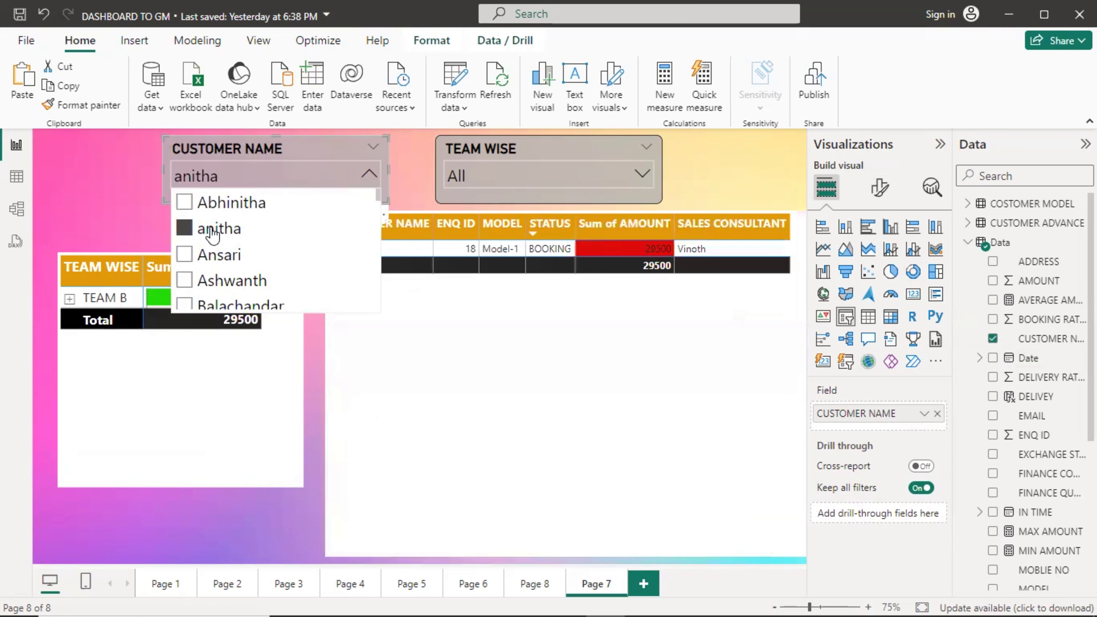
{"action": "left_click", "coordinate": [213, 233]}
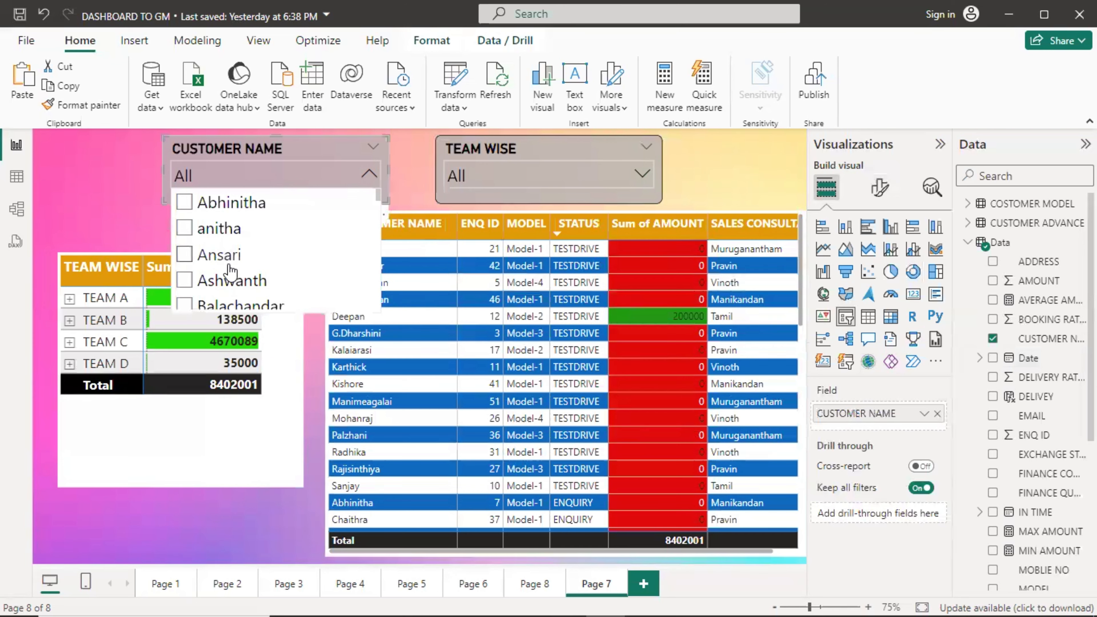
{"action": "left_click", "coordinate": [228, 265]}
{"action": "left_click", "coordinate": [228, 255]}
{"action": "scroll", "coordinate": [241, 276], "scroll_direction": "down", "scroll_amount": 2}
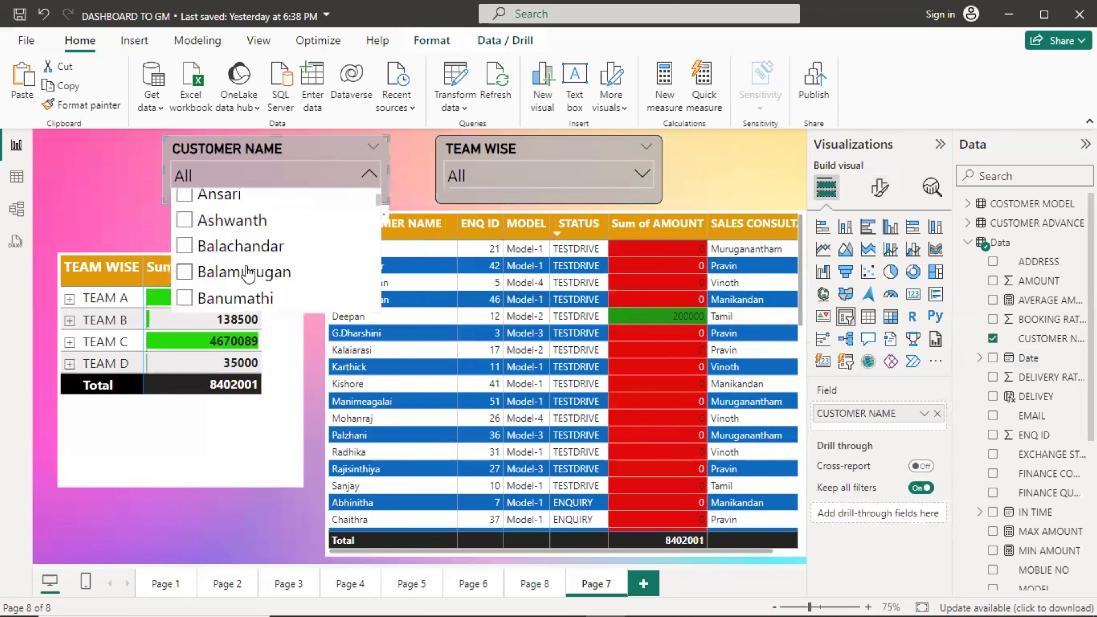
{"action": "left_click", "coordinate": [247, 253]}
{"action": "left_click", "coordinate": [249, 257]}
{"action": "left_click", "coordinate": [108, 176]}
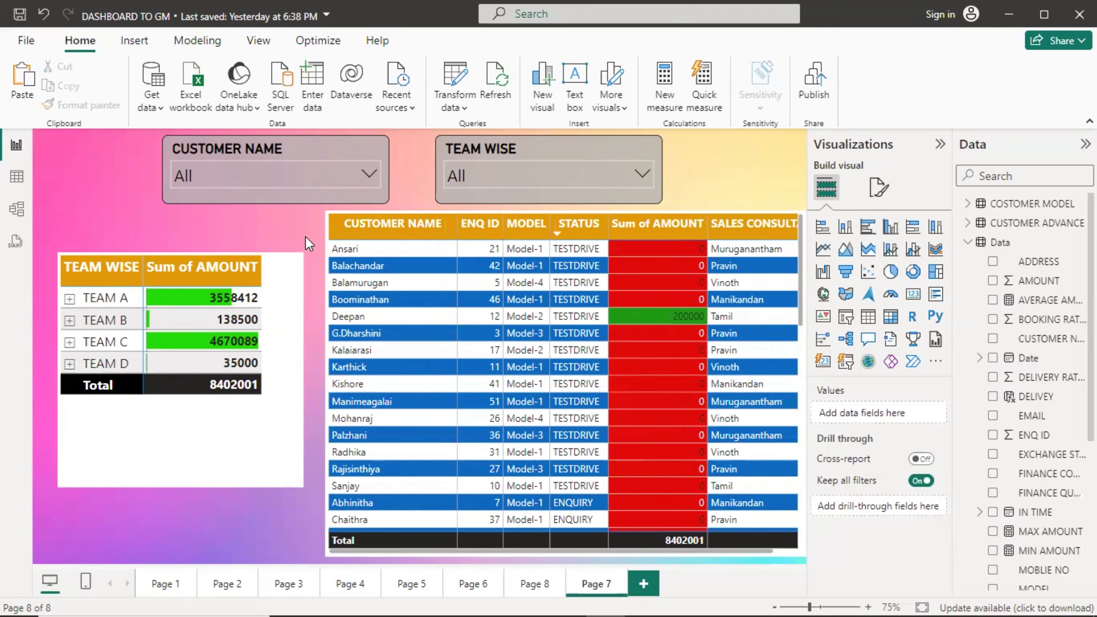
Step: Expand TEAM A in the team matrix to view its consultants, and collapse it again
{"action": "left_click", "coordinate": [69, 298]}
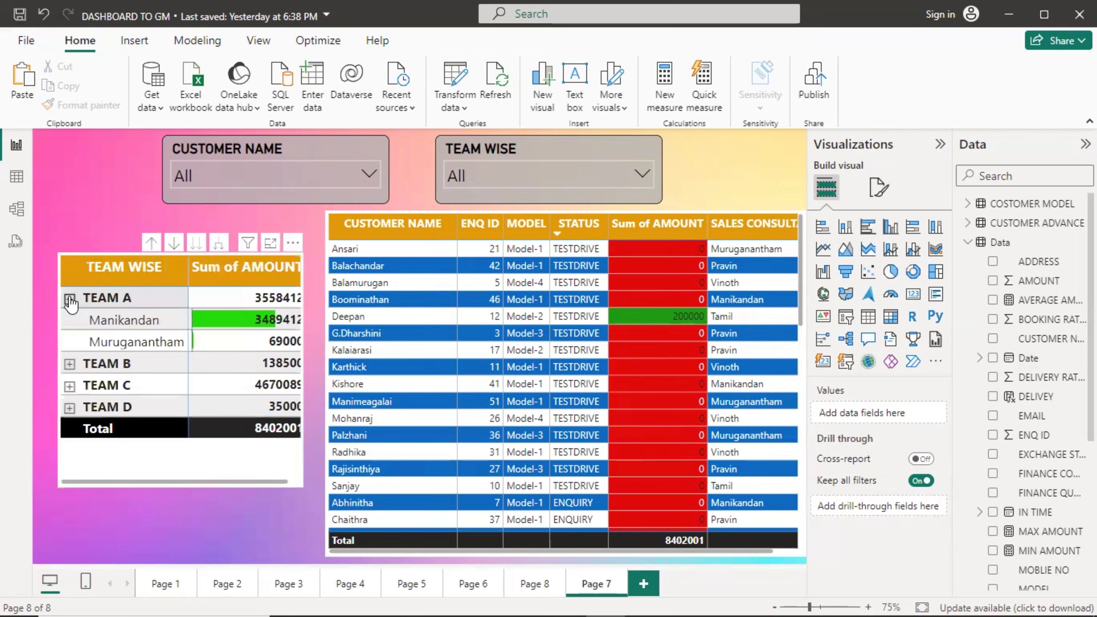
{"action": "left_click", "coordinate": [69, 298]}
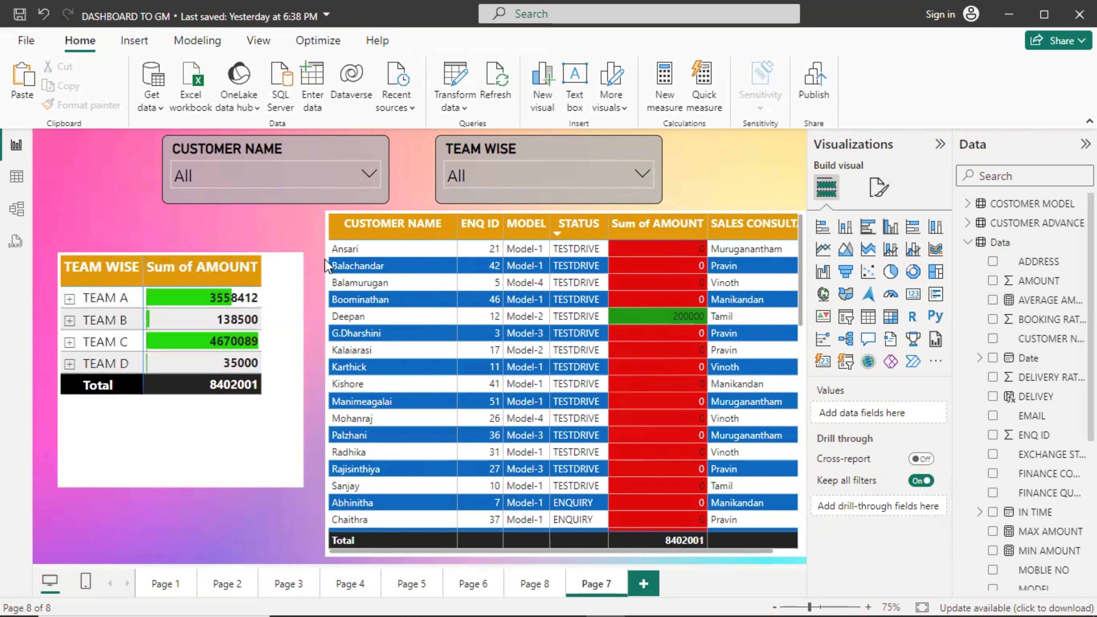